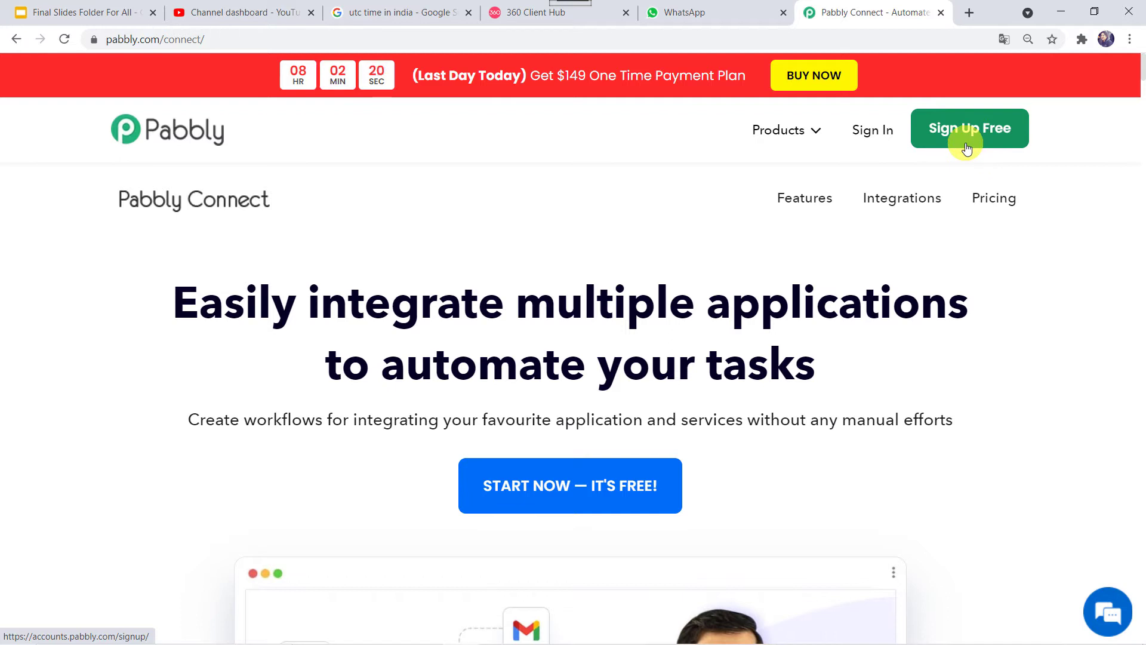
Step: Sign in to the Pabbly account and launch Pabbly Connect from the apps list
click(872, 135)
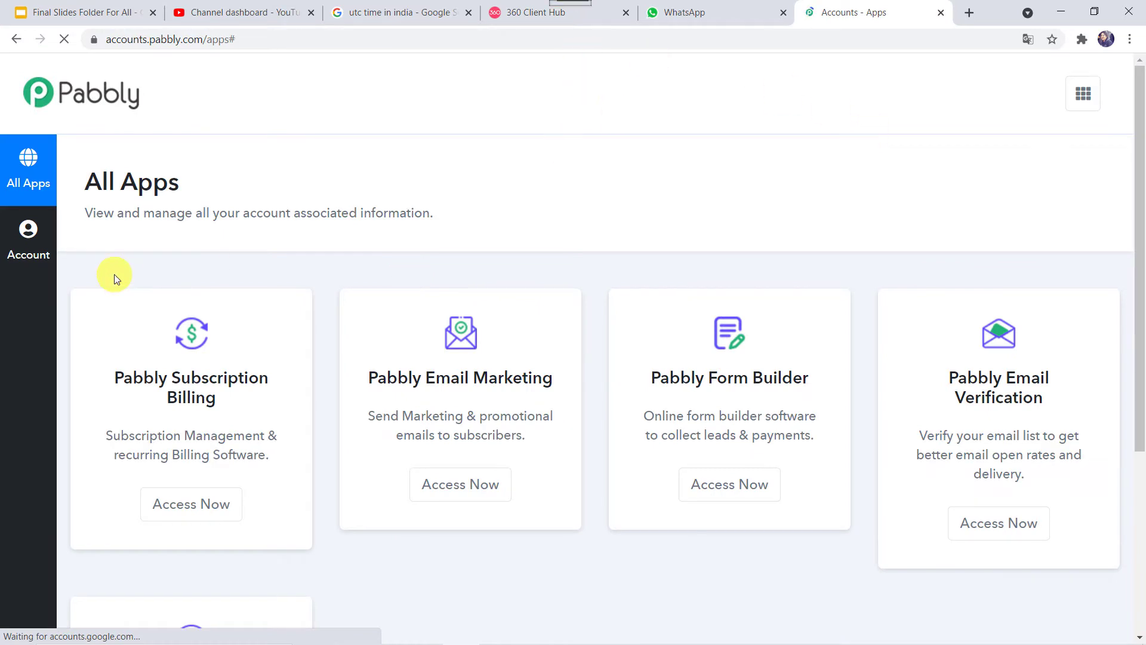
scroll(248, 202, down, 5)
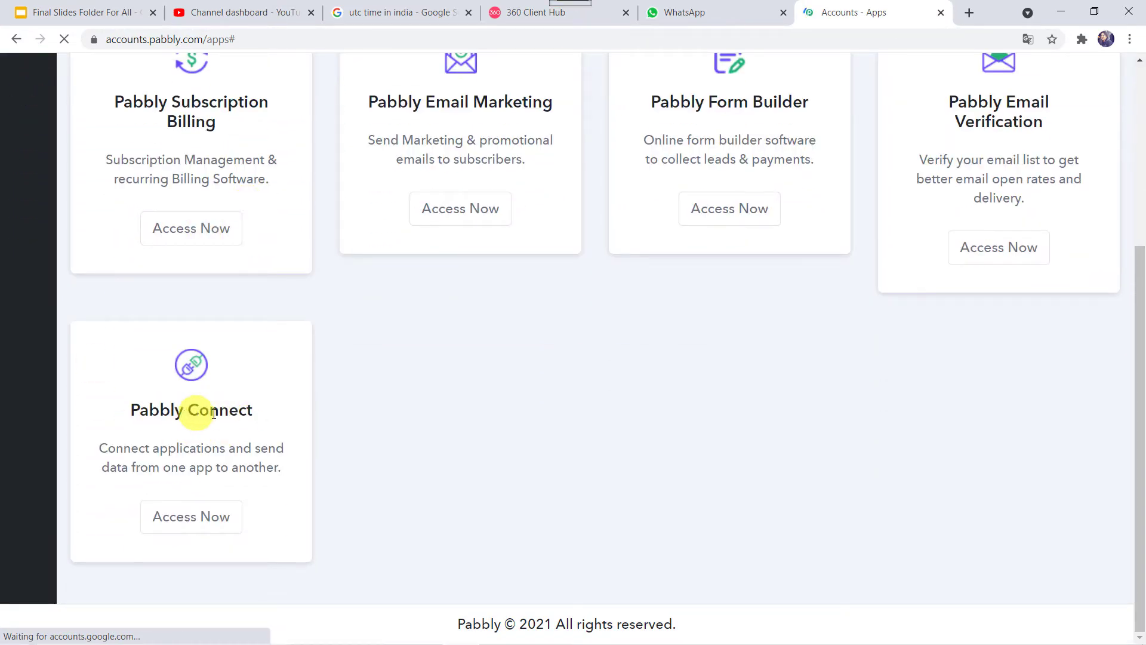
click(192, 523)
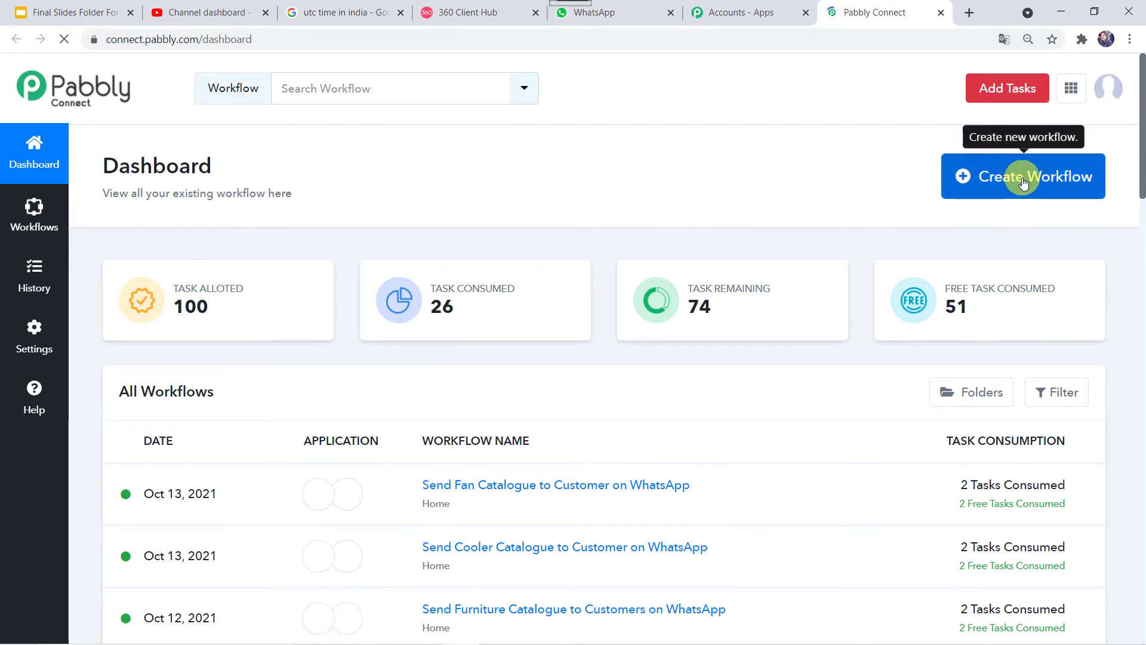
Step: Create a new workflow named 'Send YouTube Channel Stats on WhatsApp'
click(1024, 182)
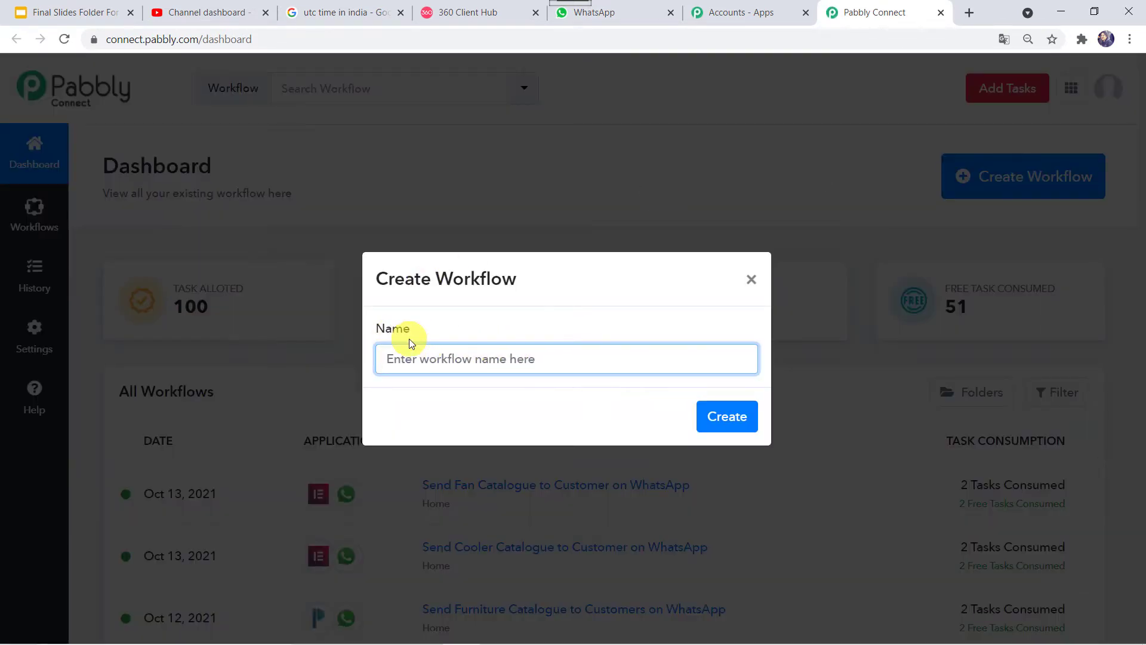
text(Sen)
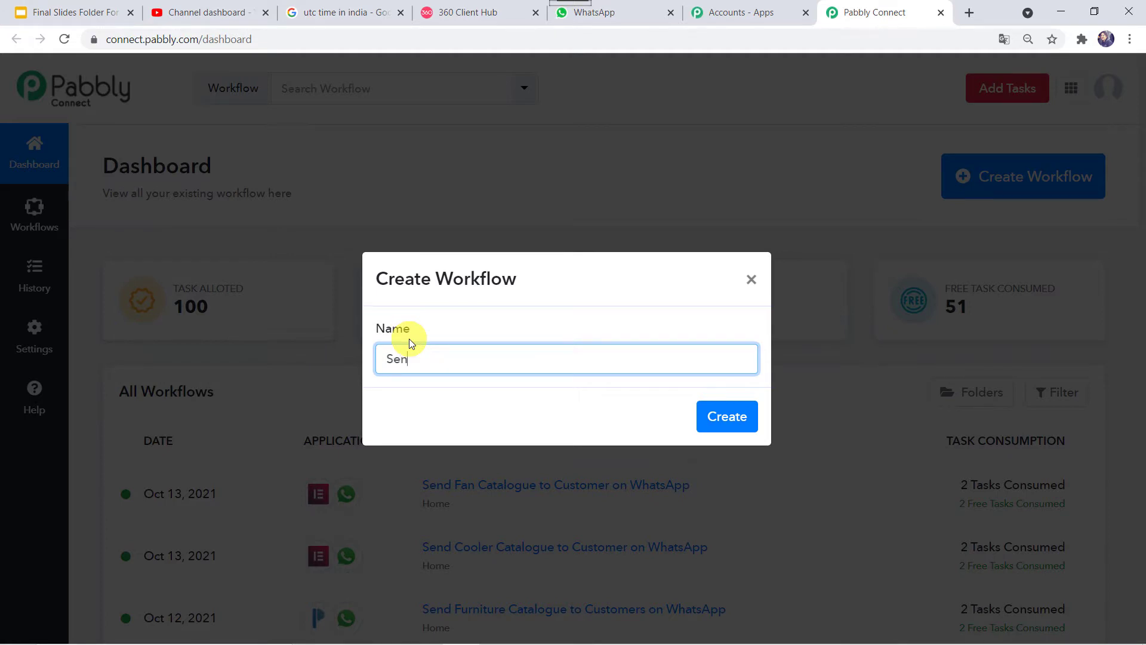
text(d YouTube Channel Ststa)
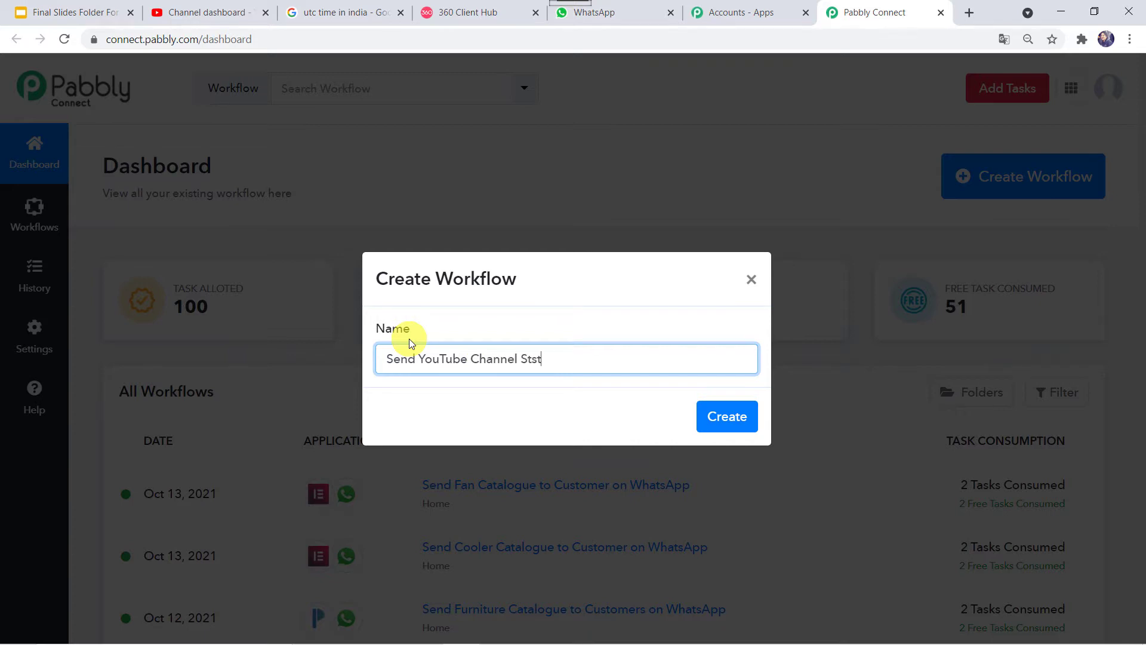
key(BackSpace)
text(ats on WhatsApp)
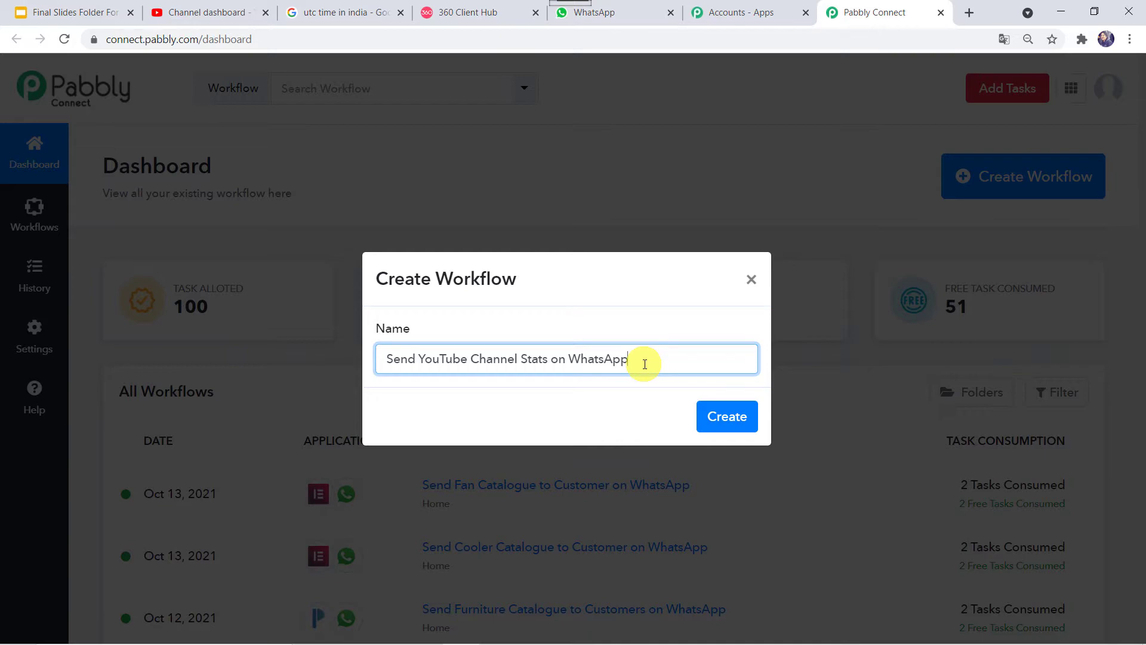
click(731, 418)
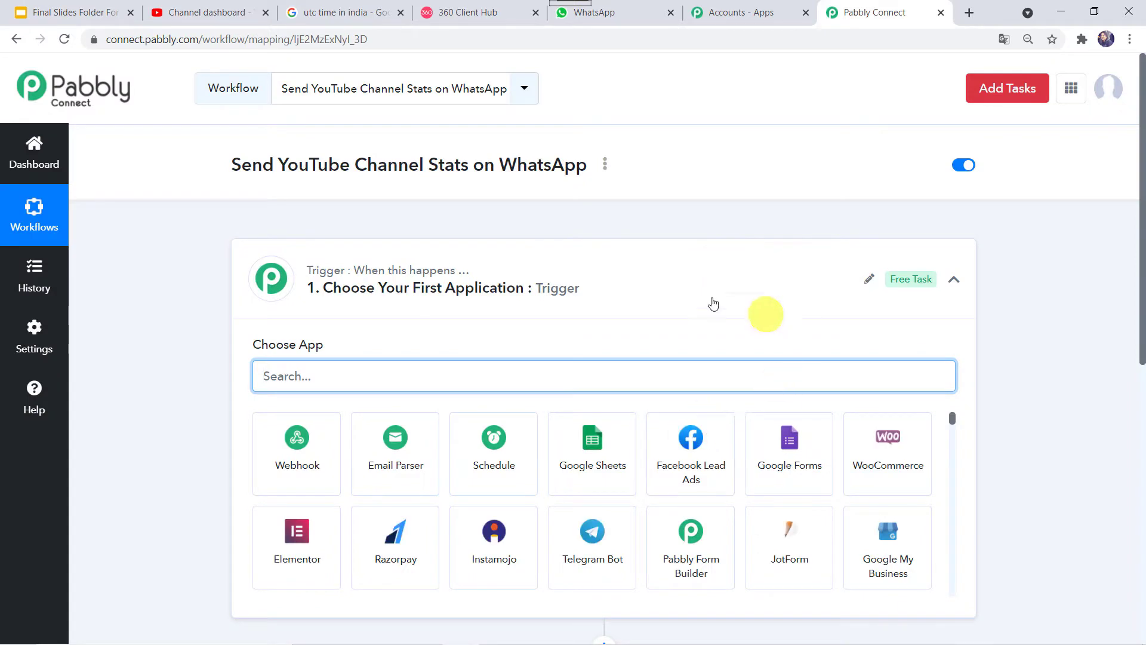
Step: Make Schedule by Pabbly the trigger app and bring up its run-frequency choices
click(684, 290)
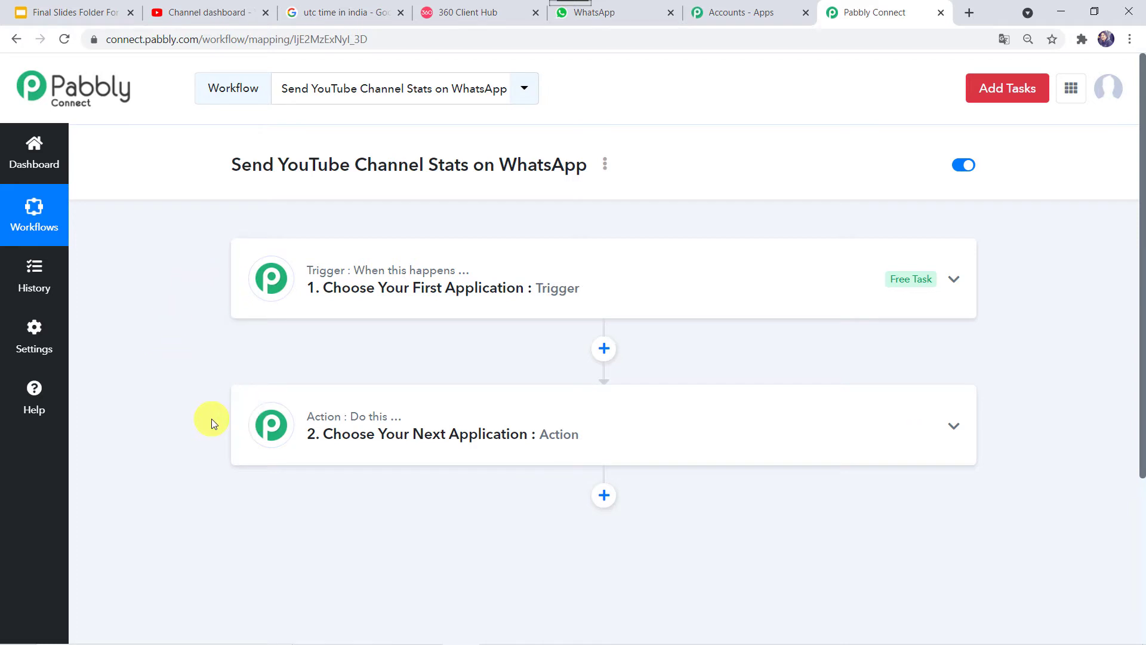
click(637, 287)
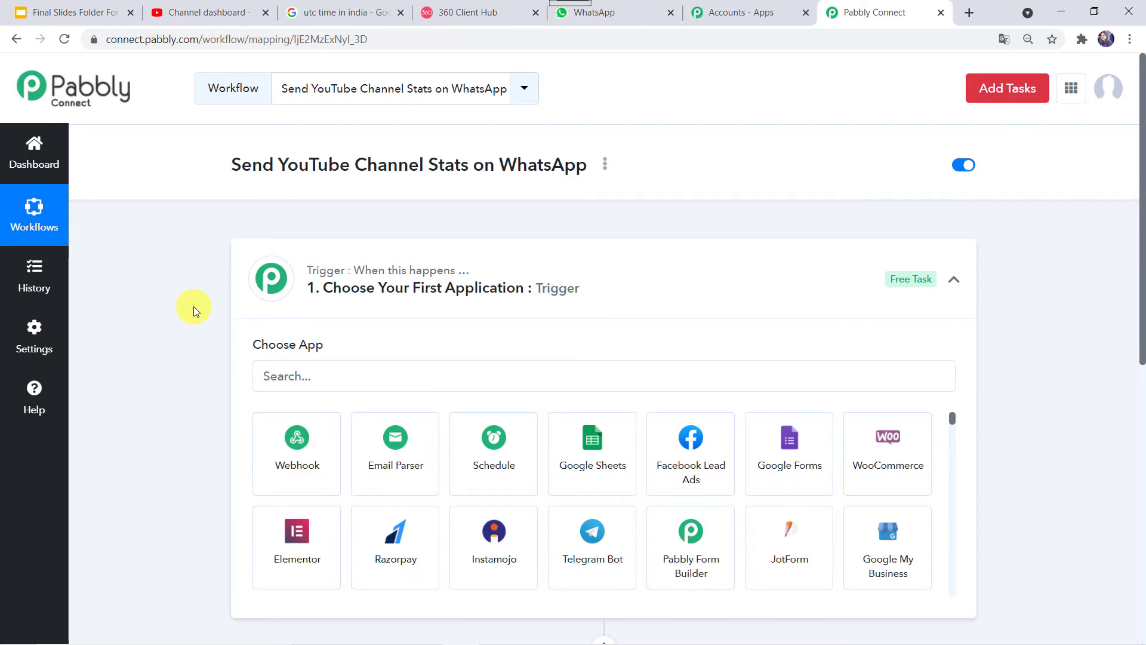
scroll(194, 306, down, 2)
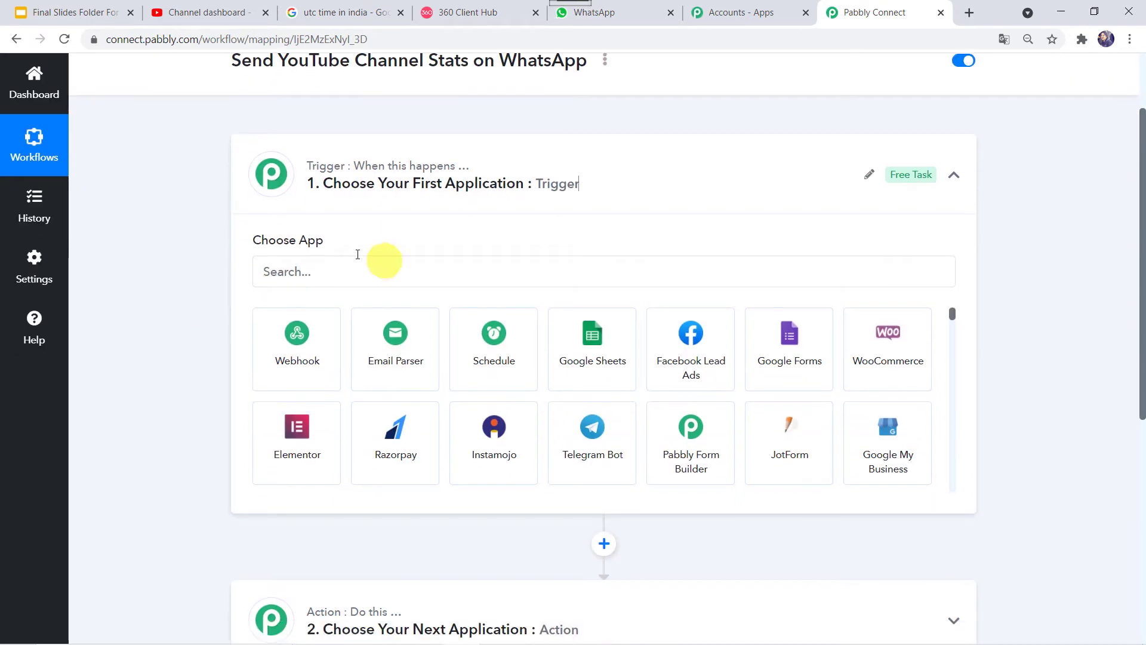
click(304, 279)
text(sche)
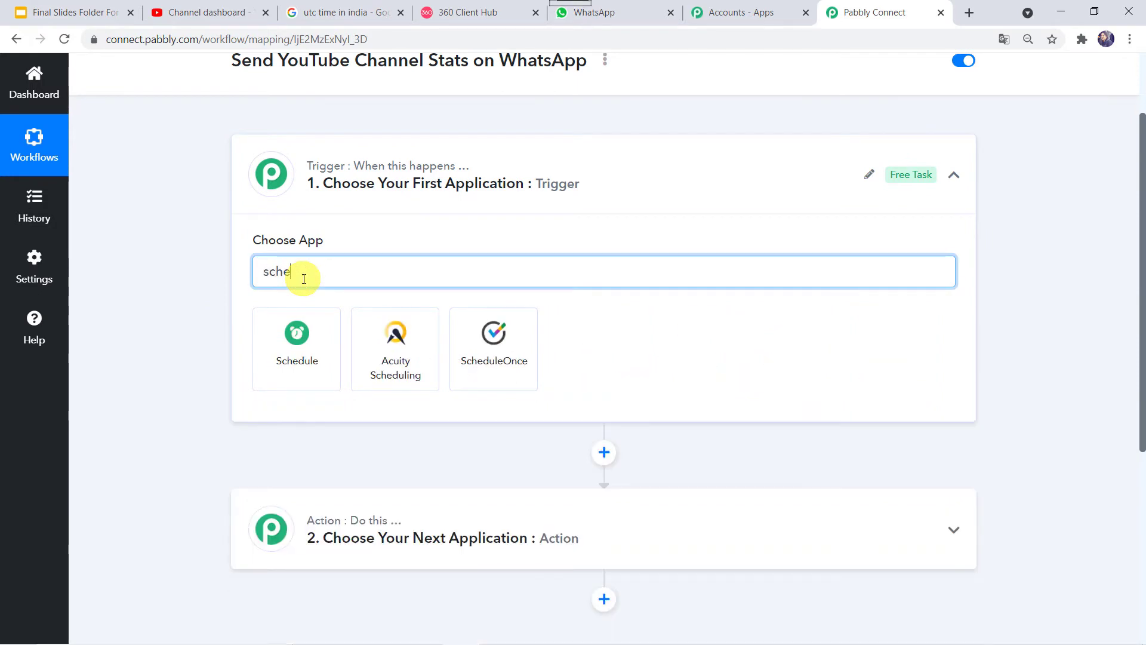
click(313, 366)
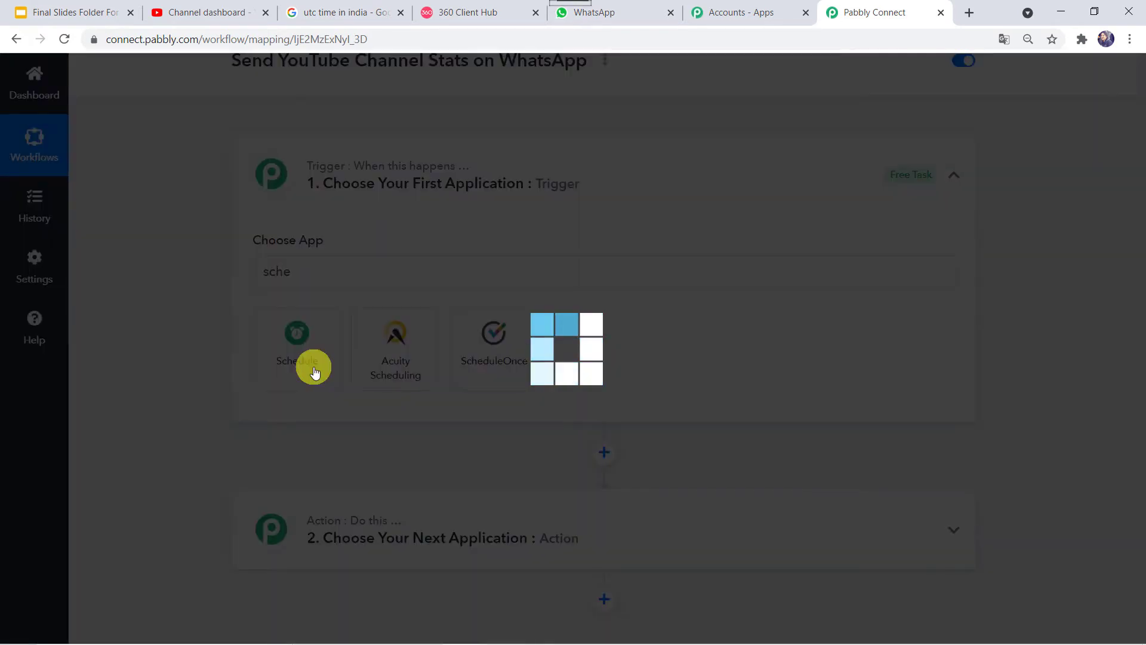
scroll(195, 321, down, 2)
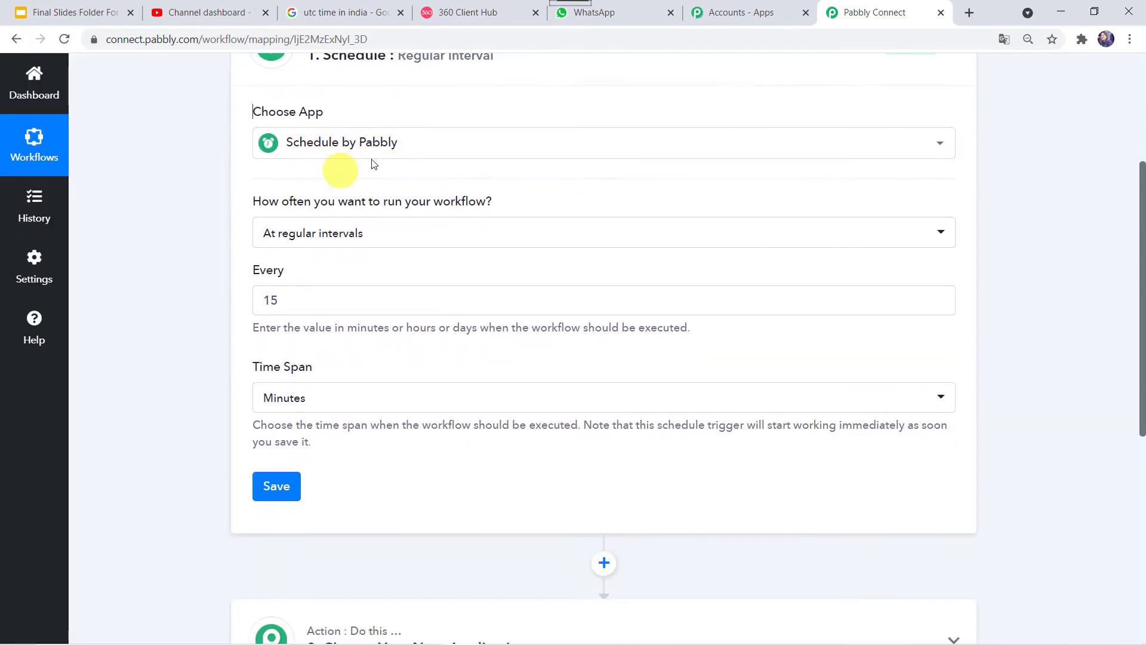
mouse_move(266, 208)
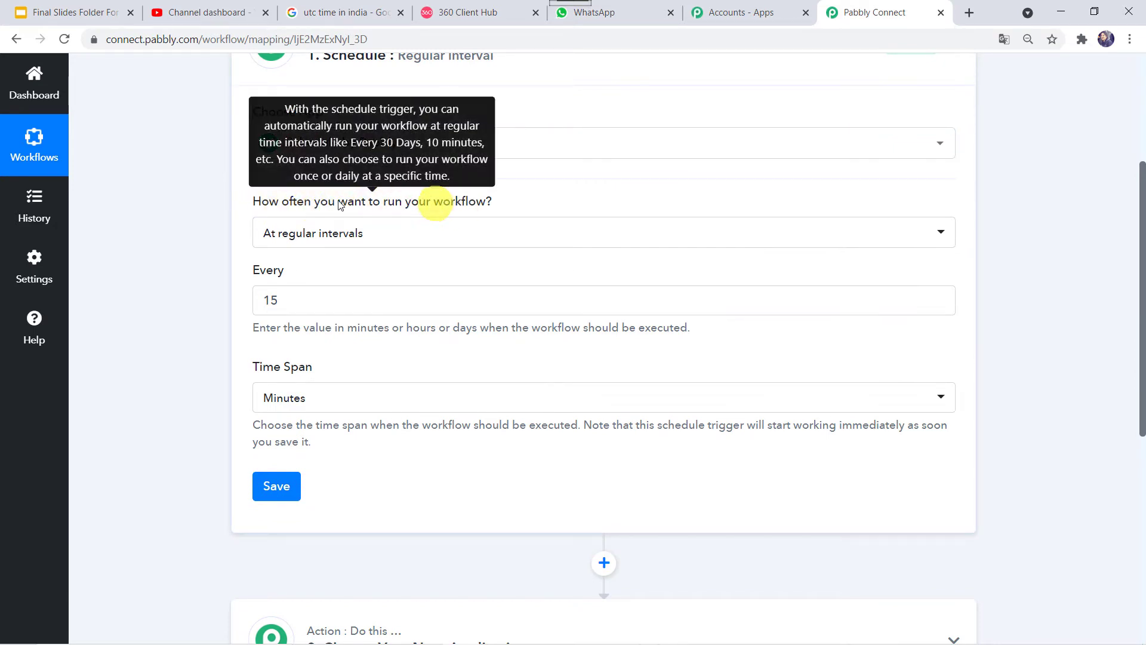
click(367, 232)
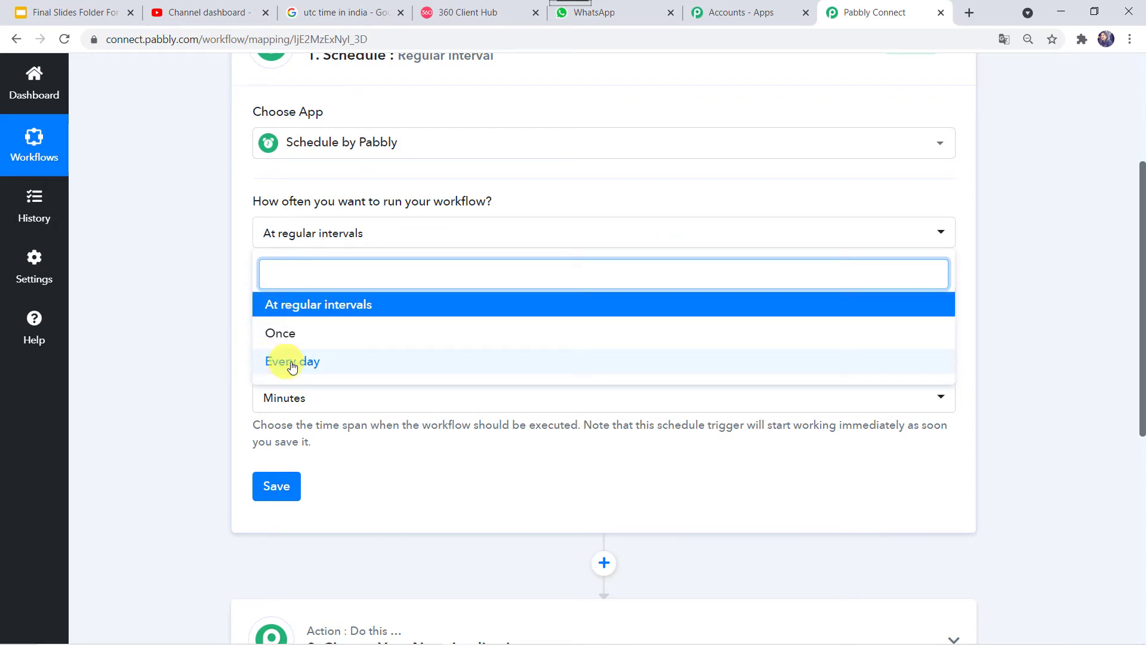
Step: Set the Schedule trigger to Every day at 0700 UTC and save it
click(315, 364)
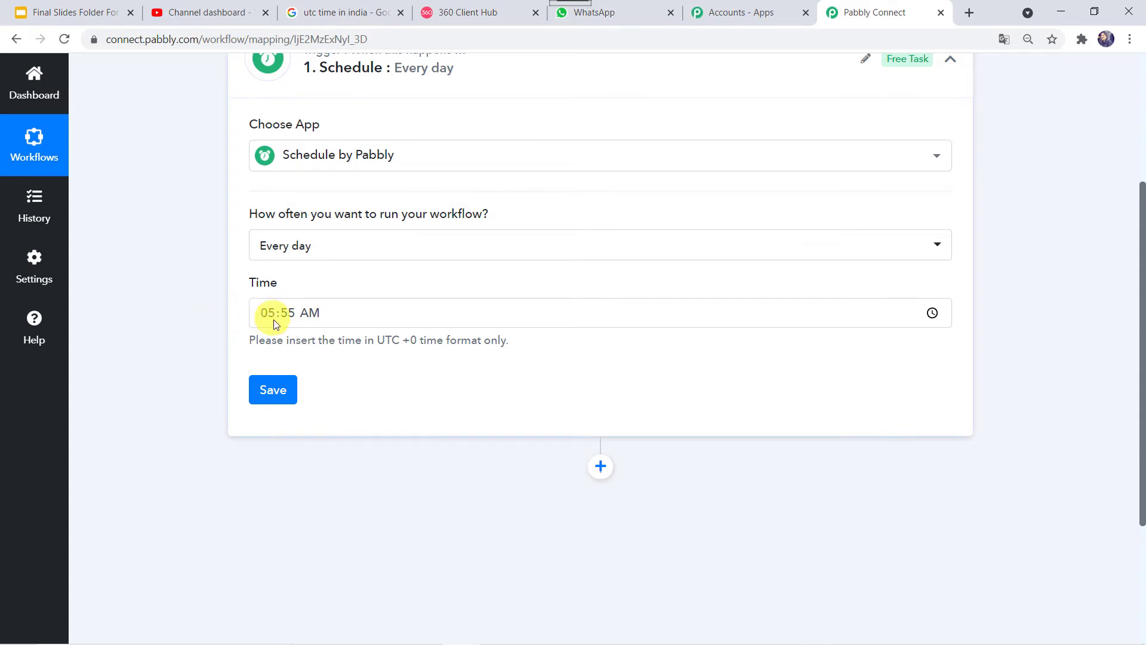
click(272, 317)
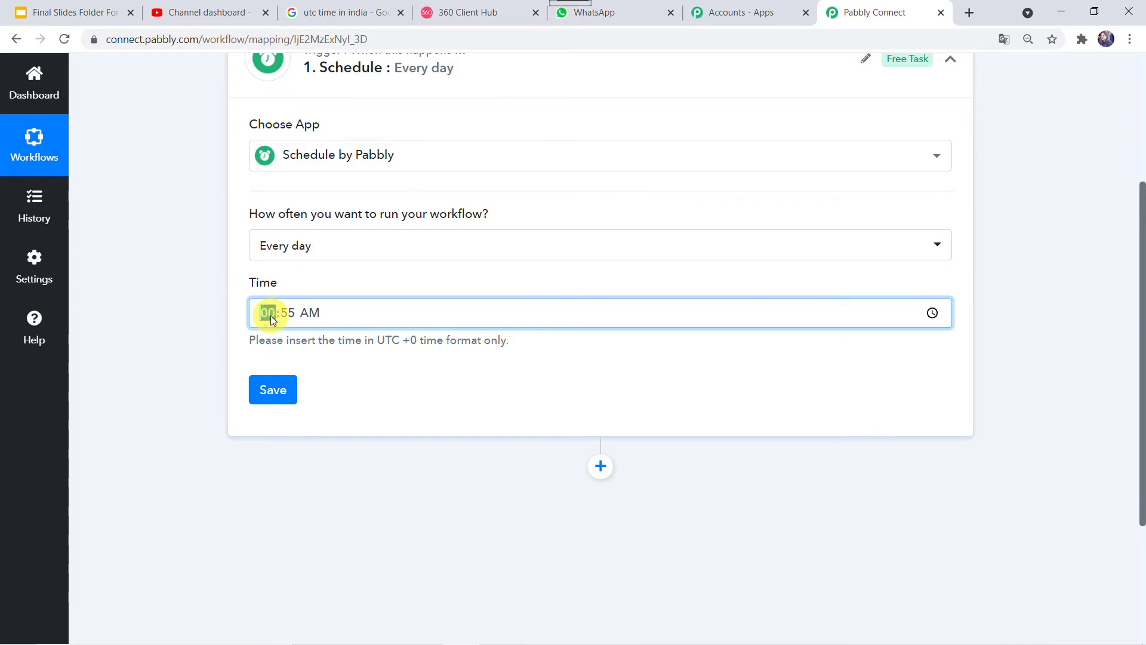
text(0700)
click(269, 390)
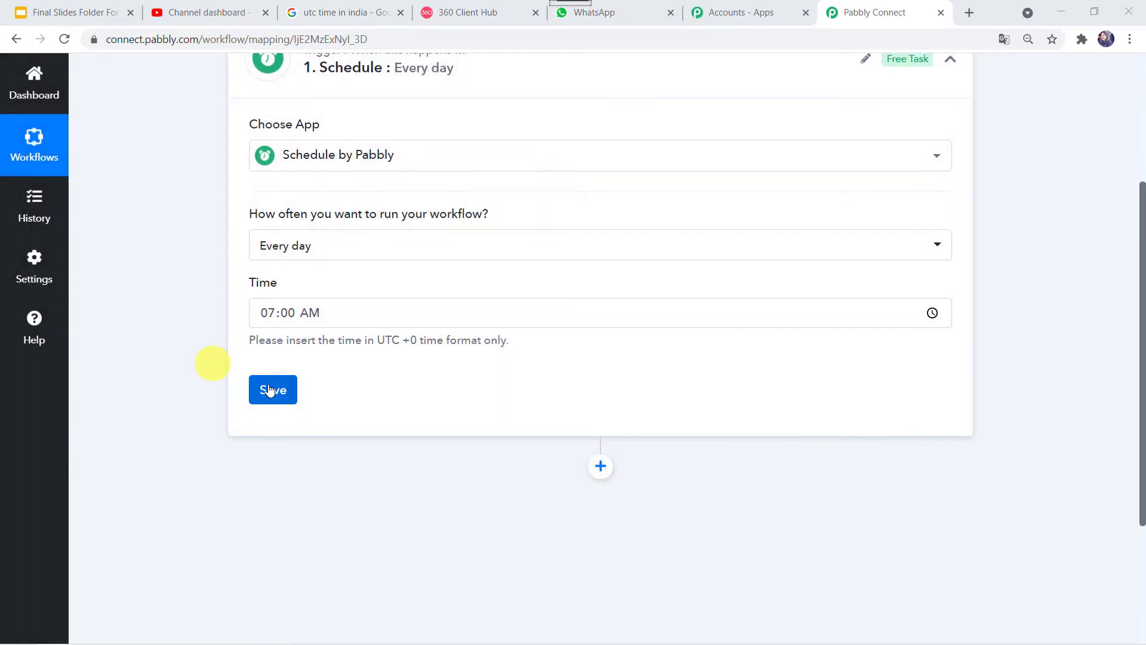
scroll(270, 328, up, 3)
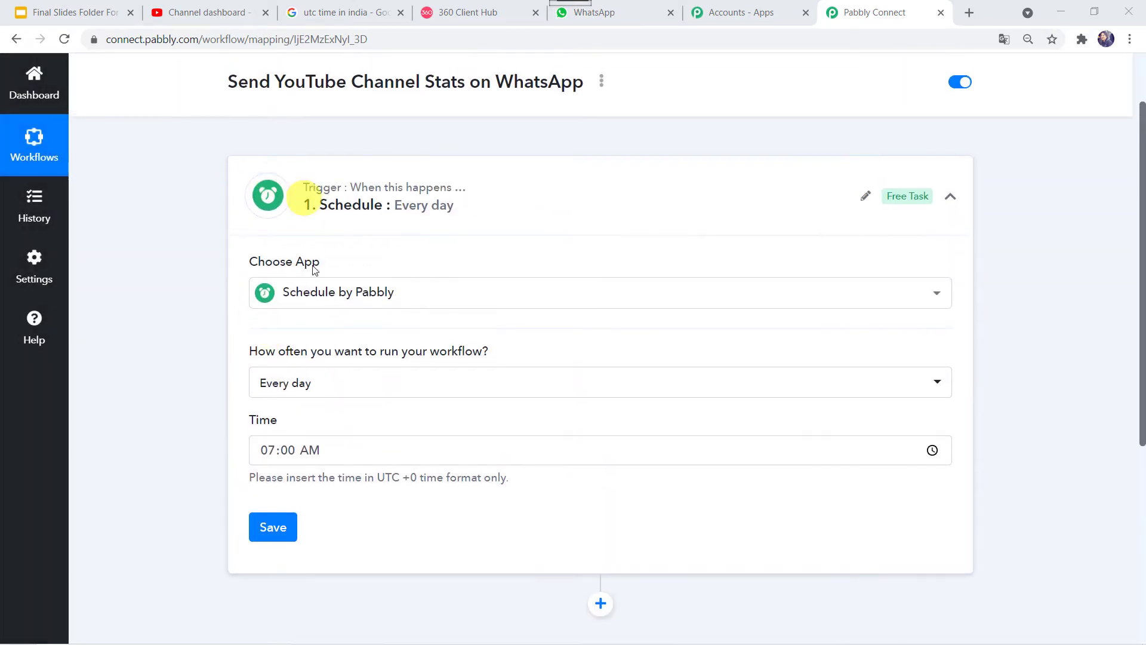
scroll(187, 406, down, 2)
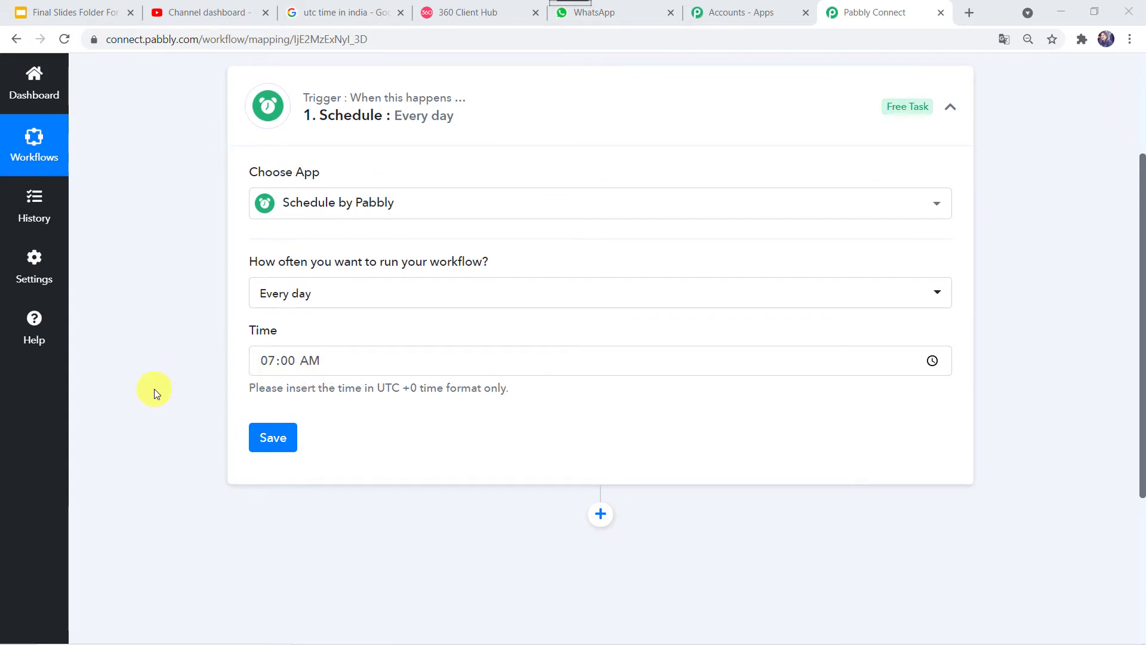
scroll(154, 389, down, 5)
Step: Add an action step using the YouTube app
click(602, 265)
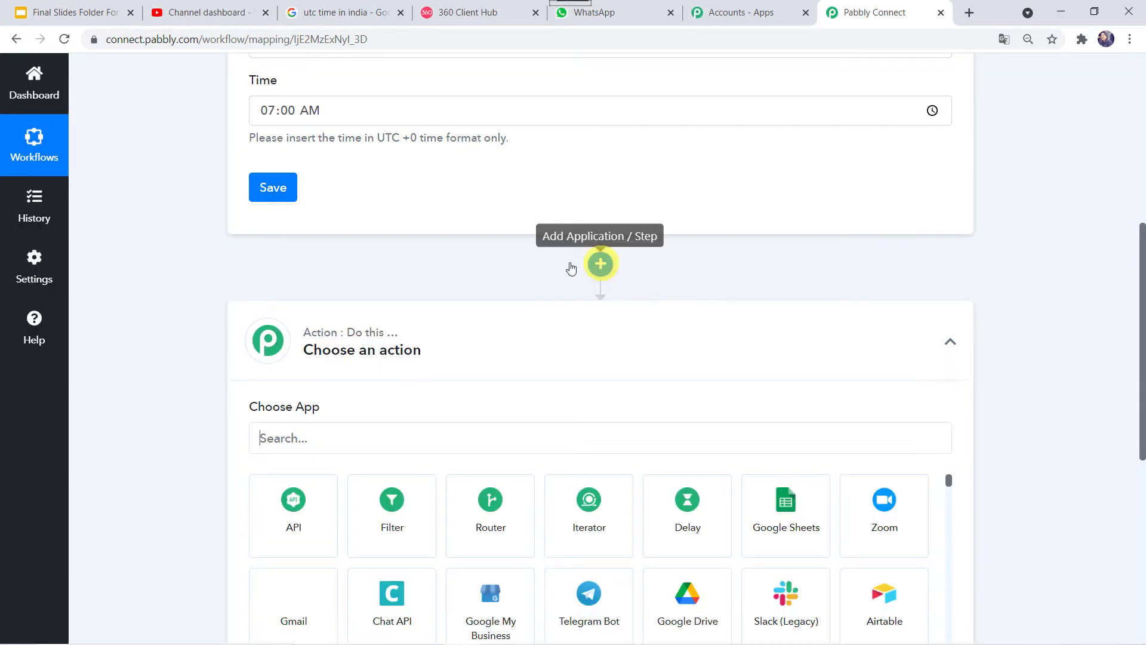
scroll(445, 371, down, 3)
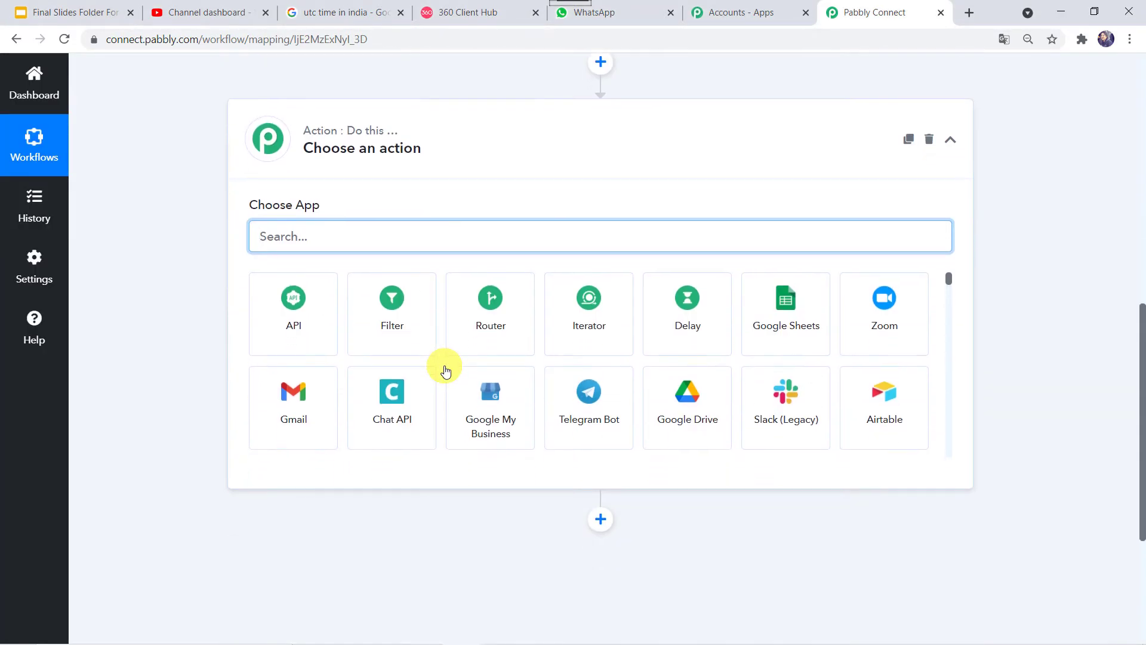
click(441, 245)
text(you)
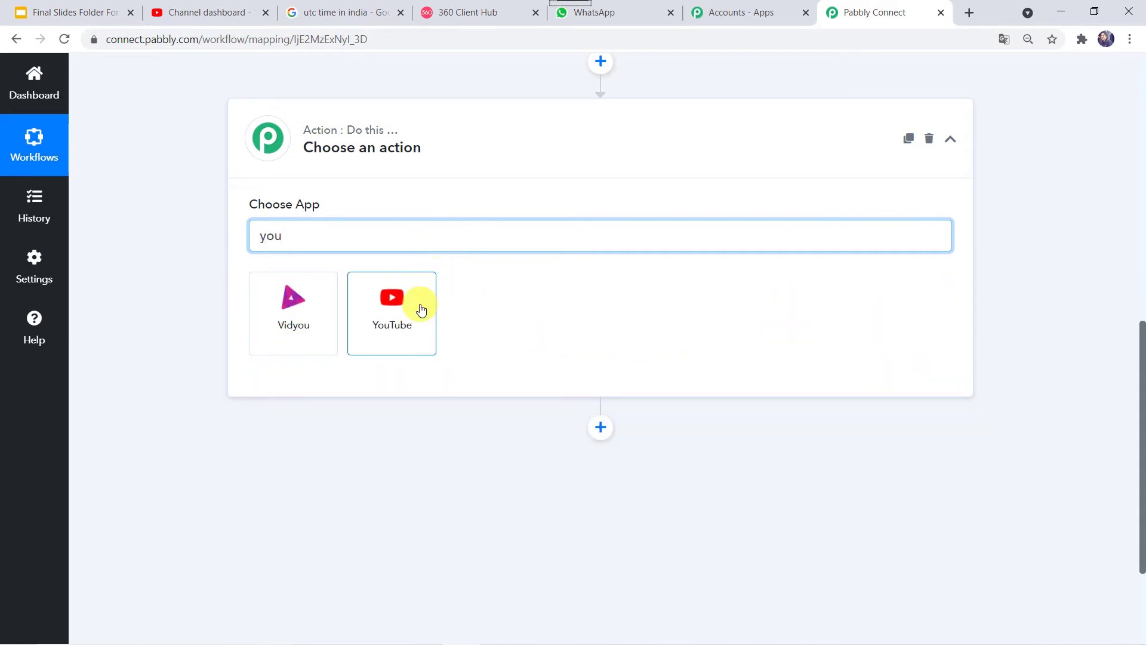
click(420, 309)
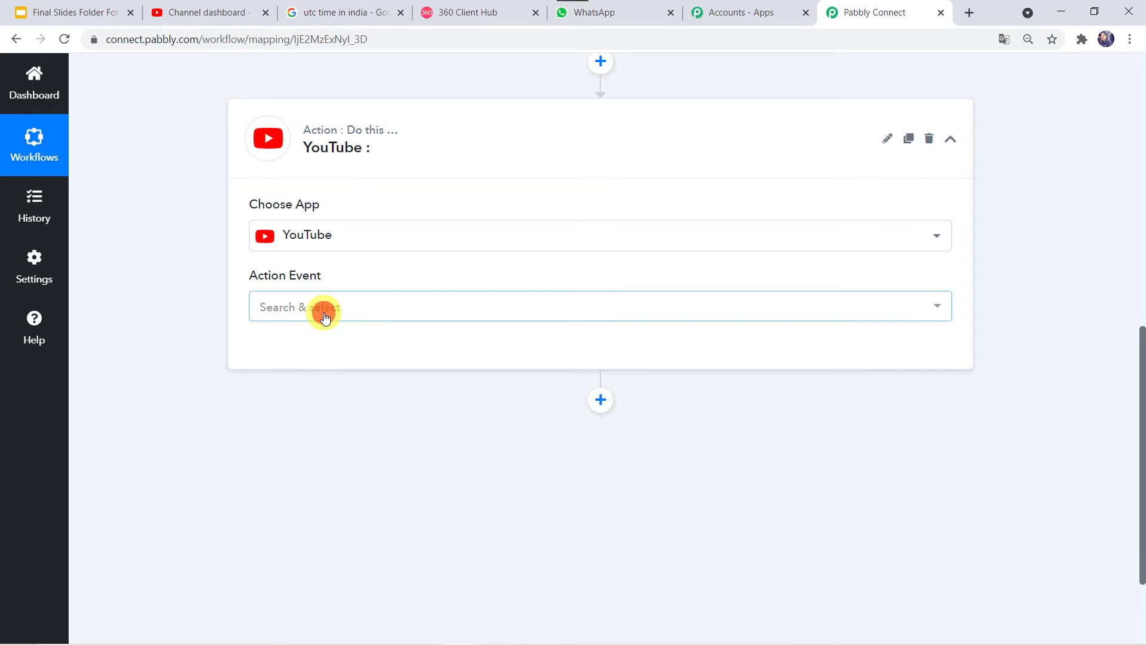
Step: Set the YouTube action event to Get Channel Stats and bring up account connection
click(324, 312)
text(get)
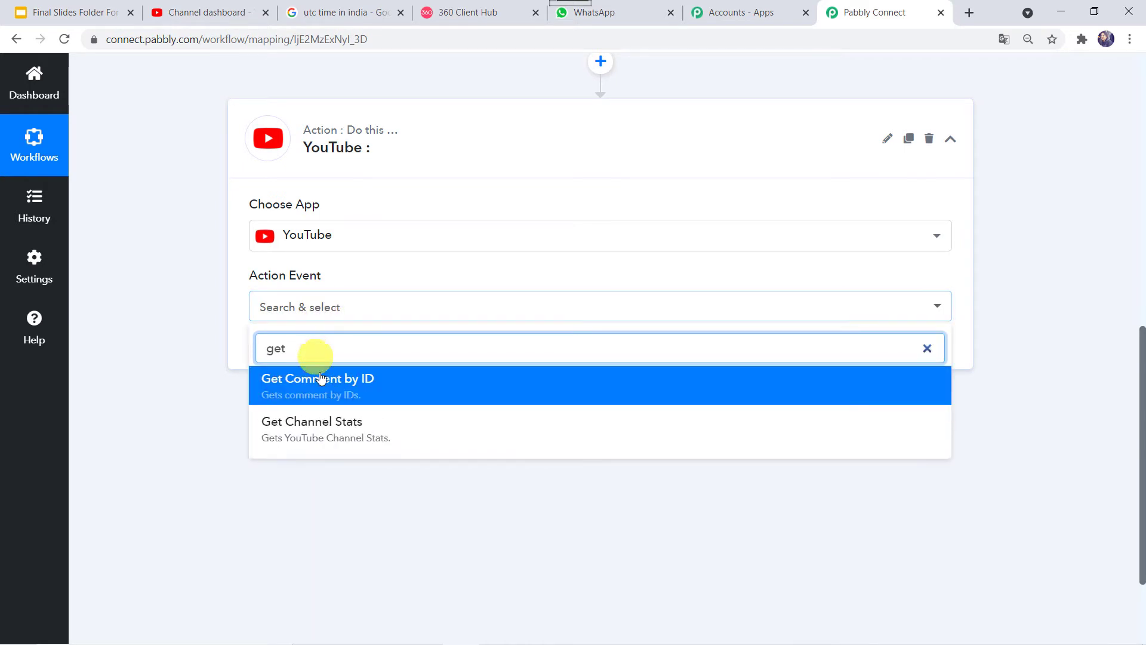
click(344, 439)
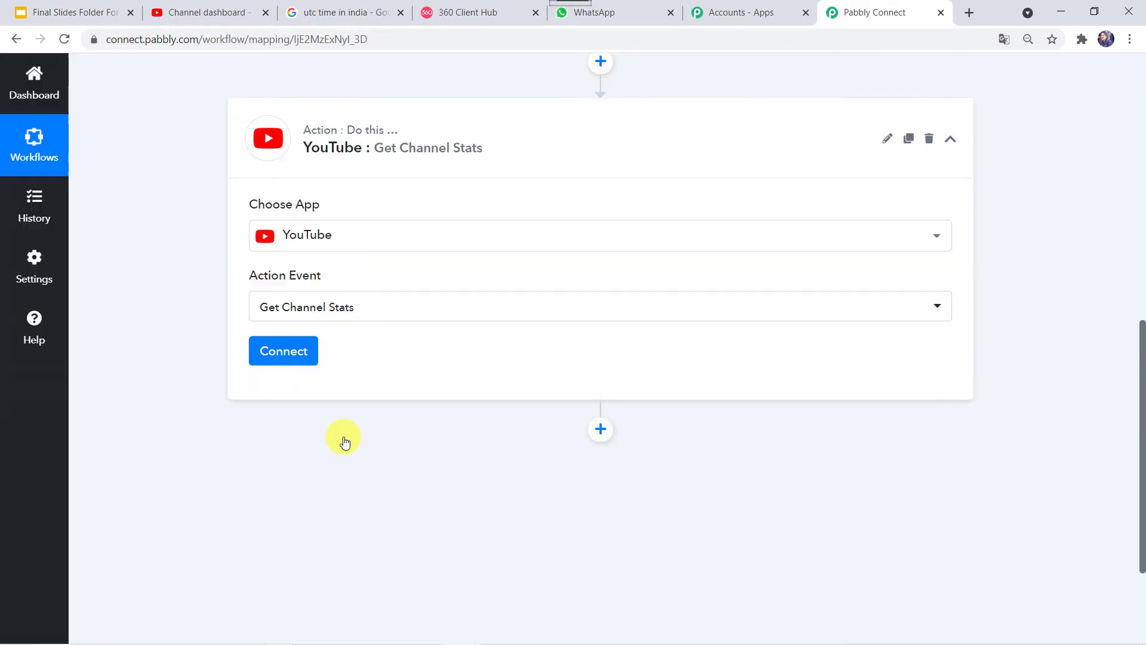
click(302, 360)
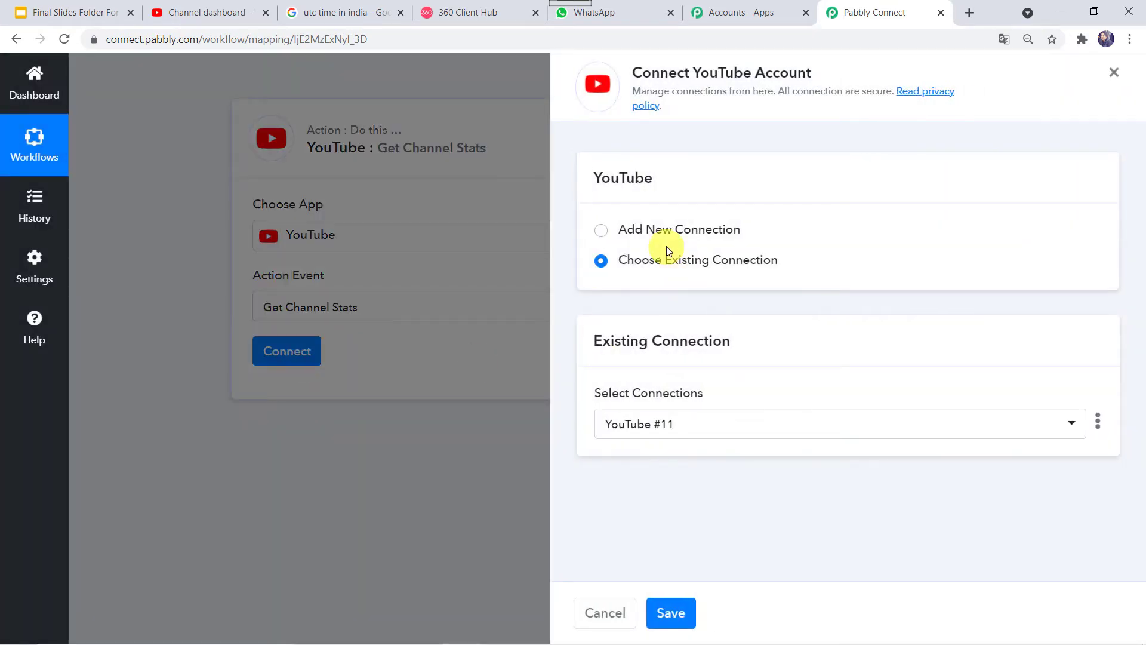
Step: Add a new YouTube connection authorized with the channel's Google account
click(675, 238)
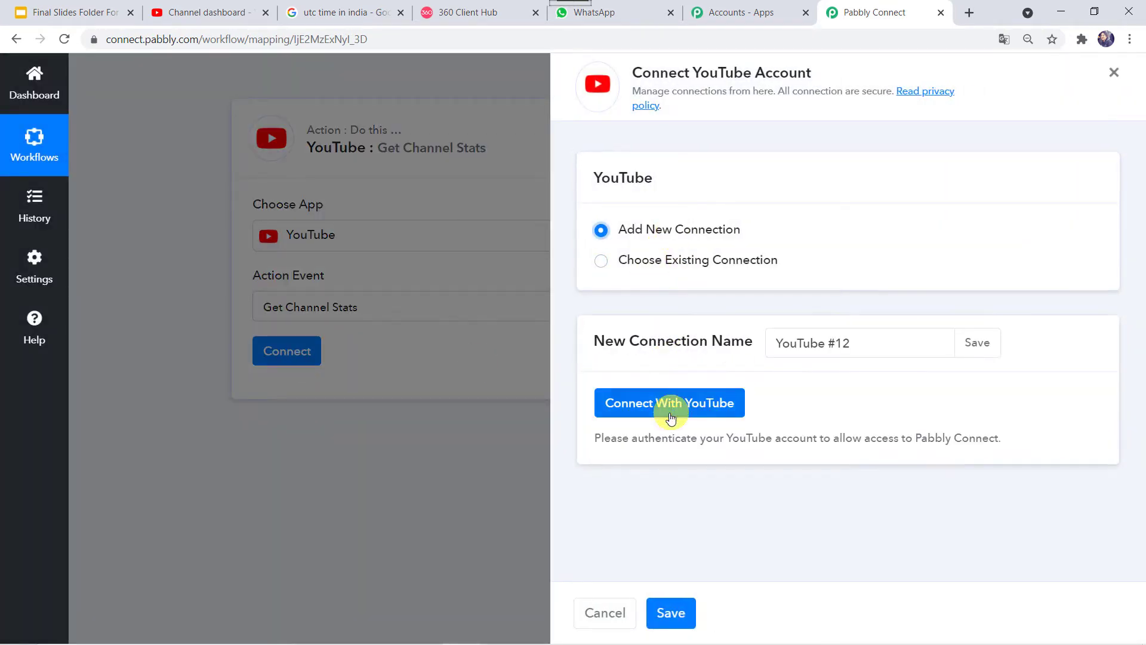
click(696, 403)
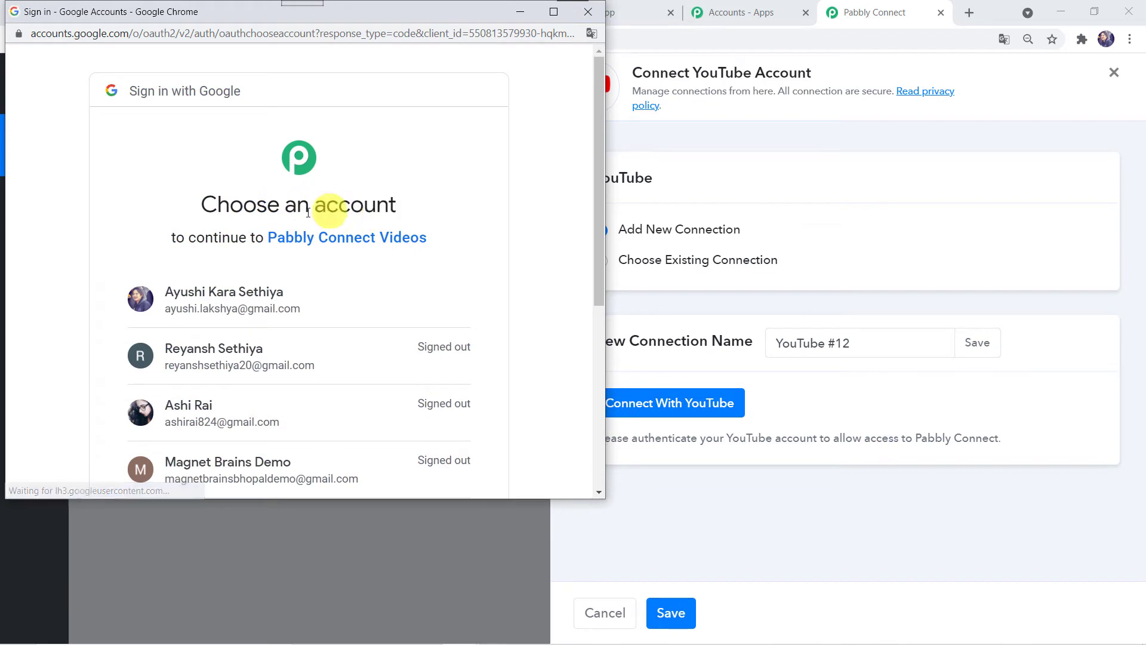
scroll(357, 209, down, 3)
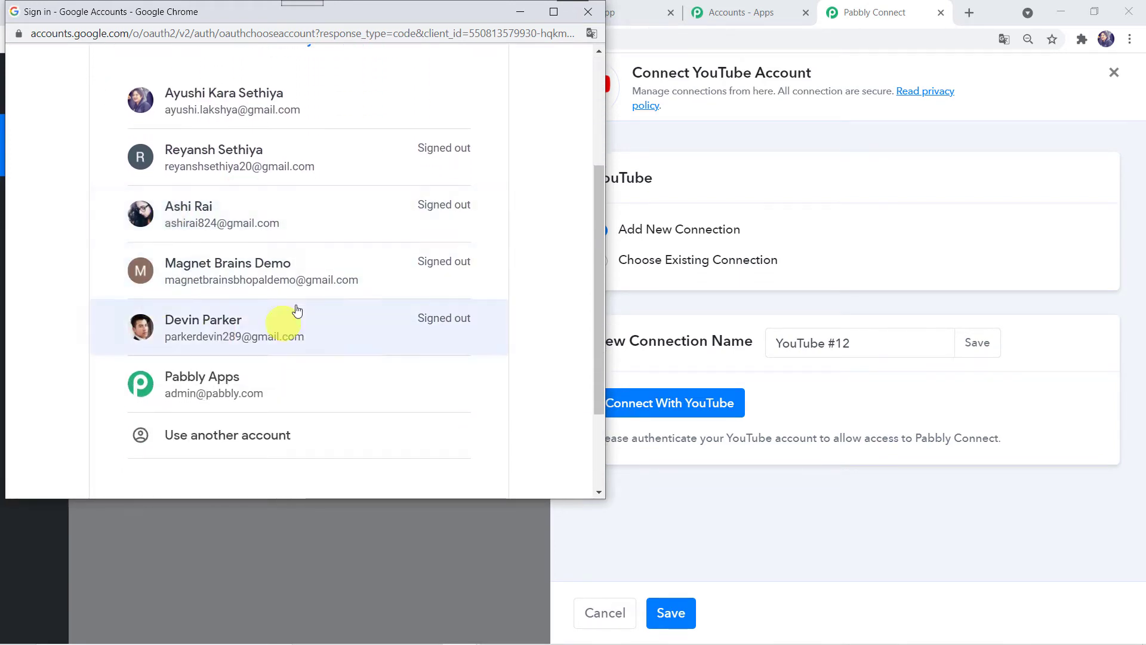
click(179, 385)
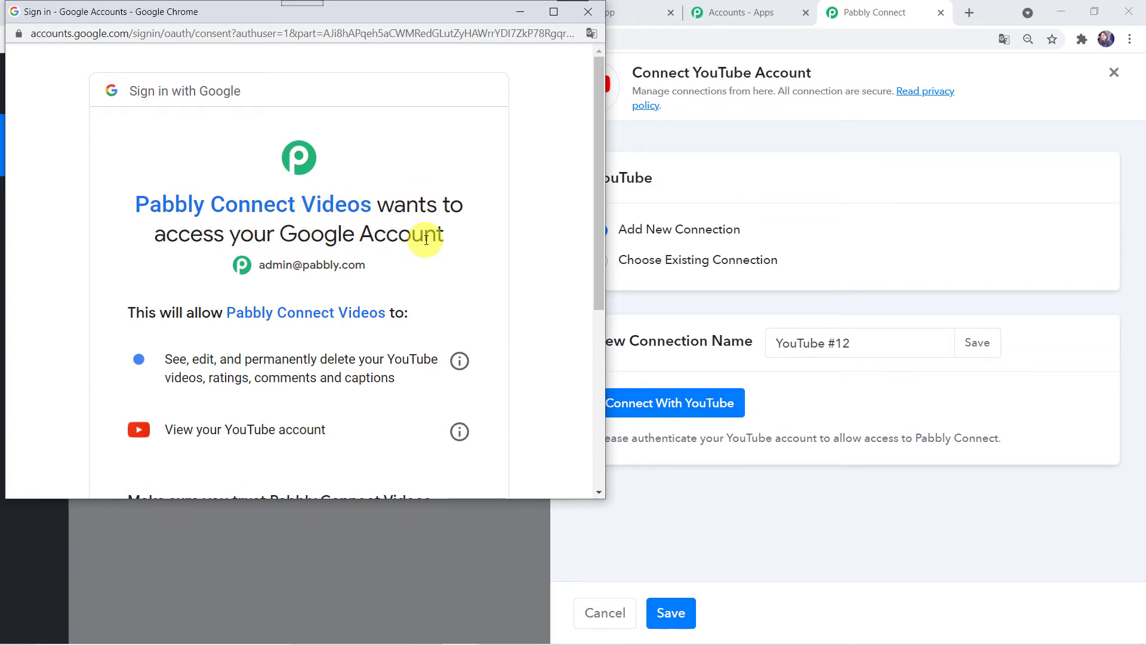
scroll(422, 238, down, 4)
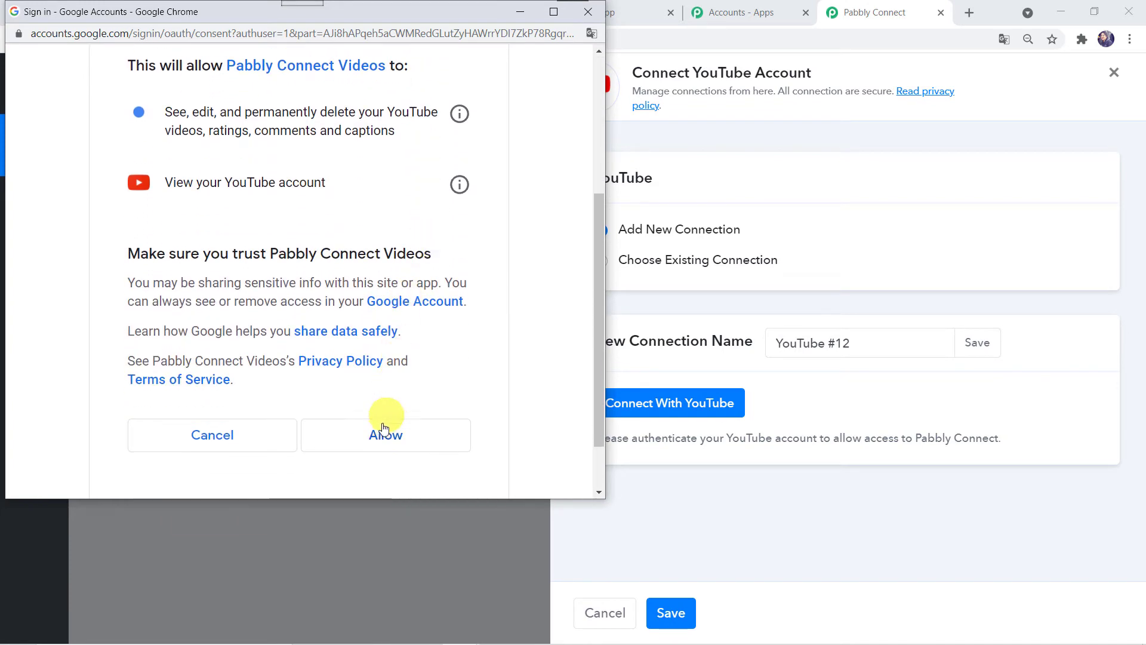
click(384, 436)
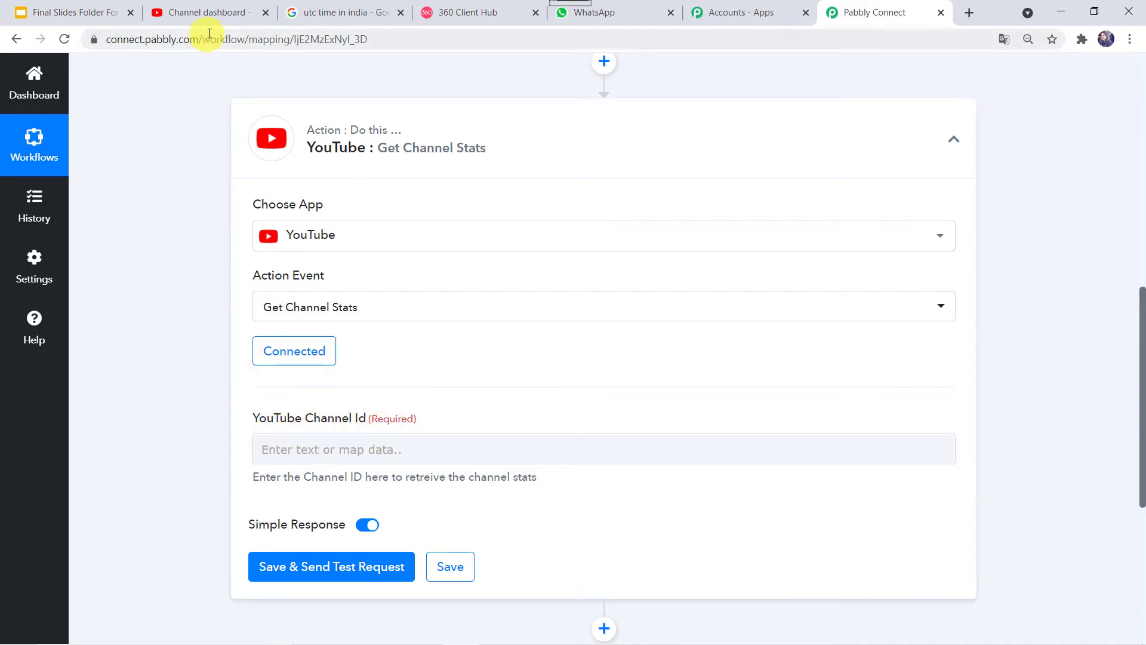
Step: Copy the channel ID from the YouTube Studio dashboard URL and return to Pabbly Connect
click(216, 14)
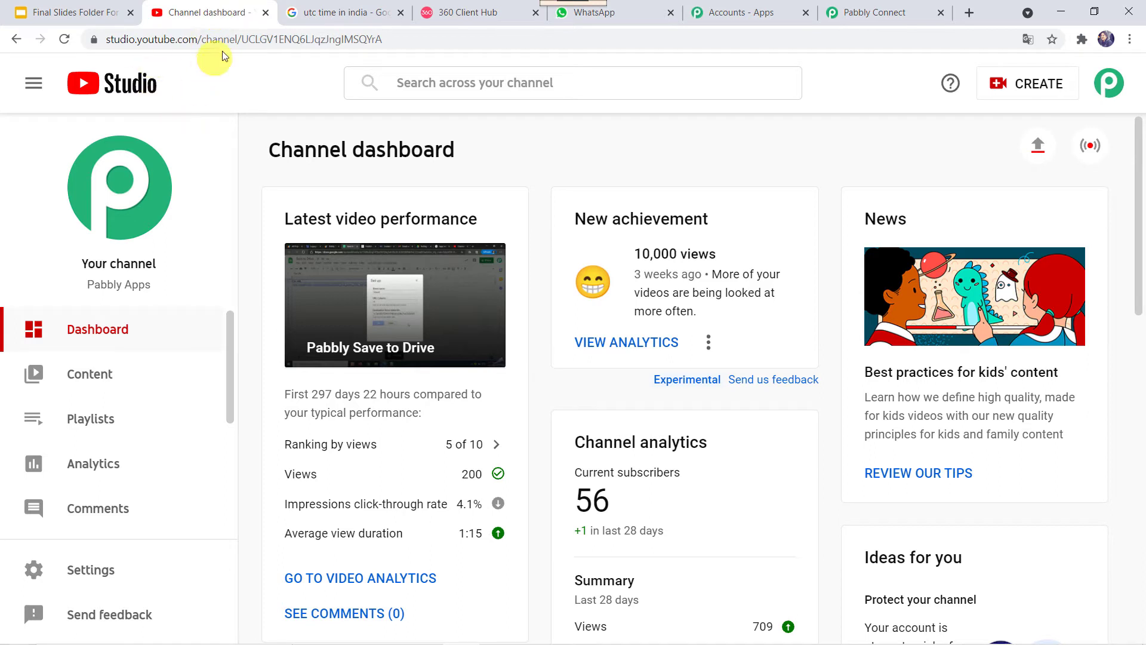
drag(243, 39, 393, 40)
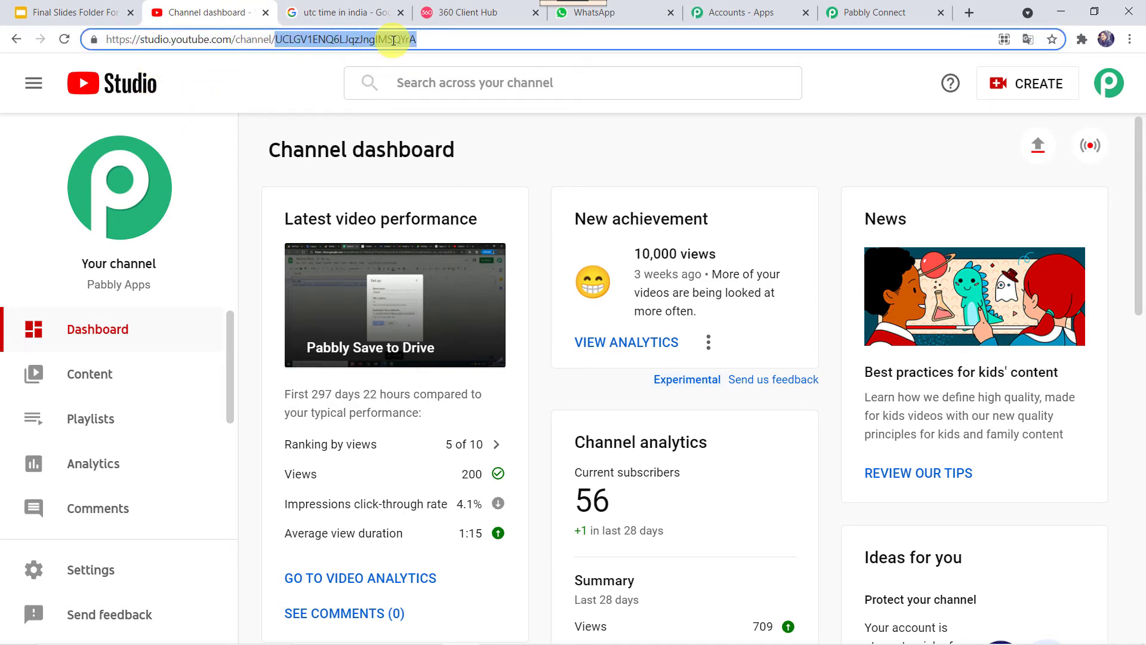
right_click(393, 41)
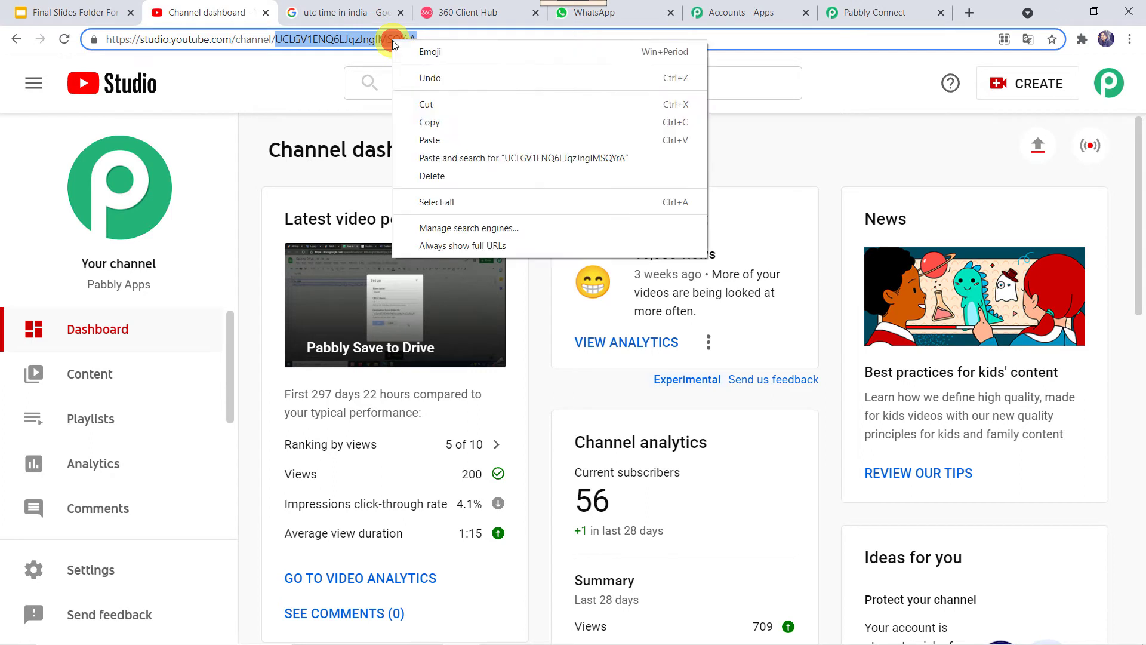
click(434, 123)
click(860, 26)
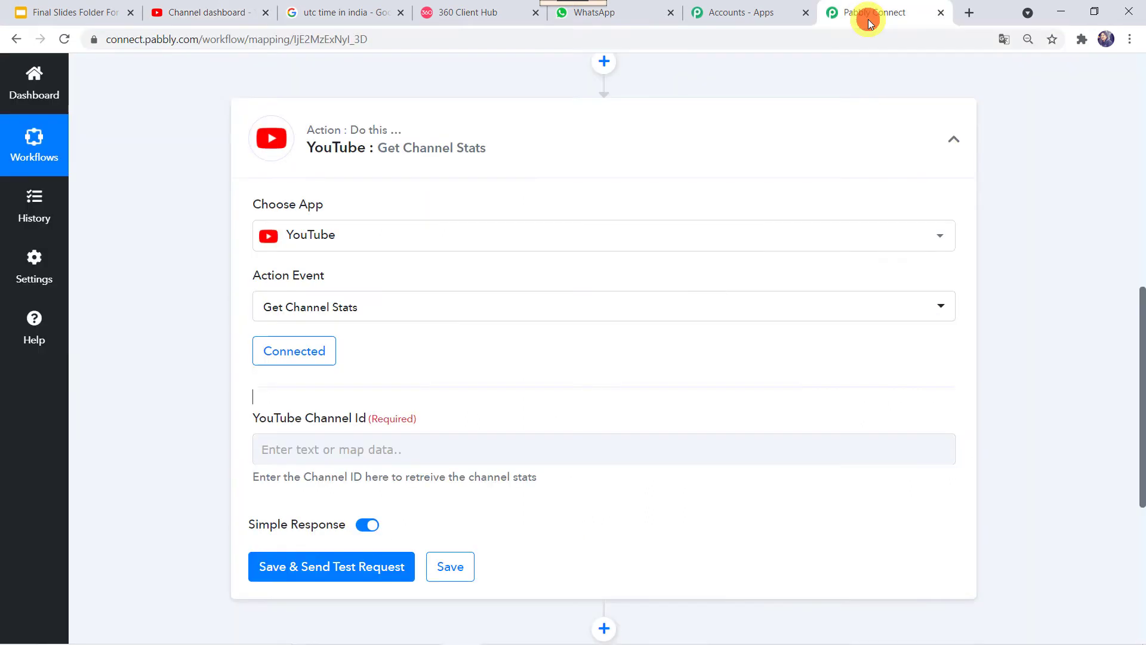
Step: Paste the copied channel ID into the YouTube Channel Id field
click(329, 443)
right_click(330, 443)
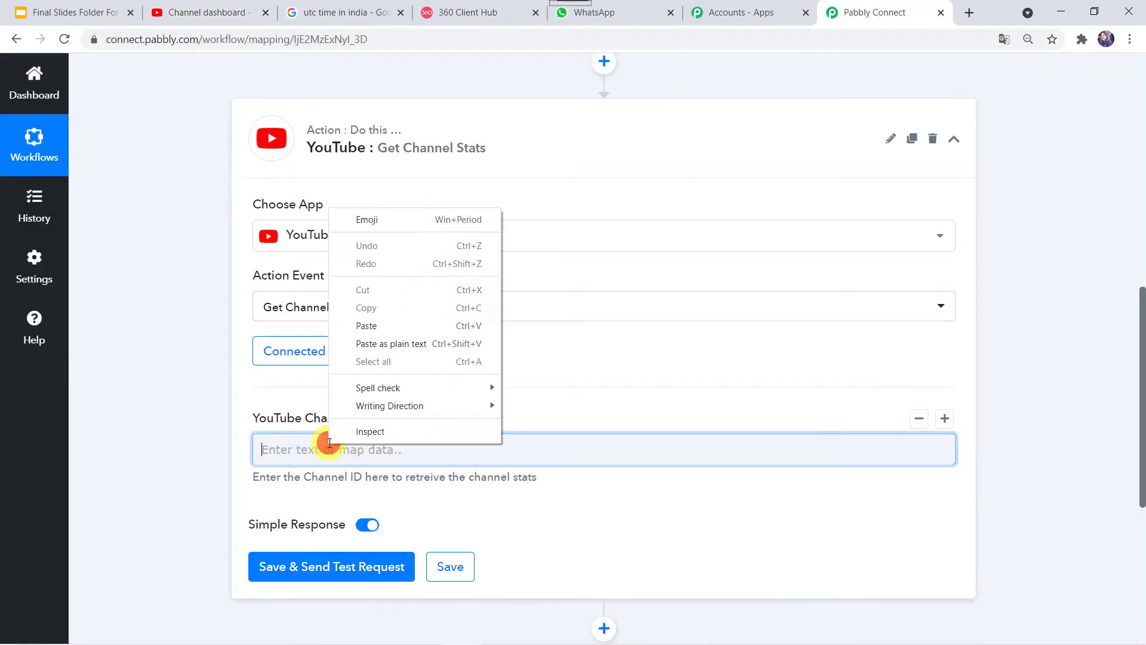
click(419, 325)
click(205, 489)
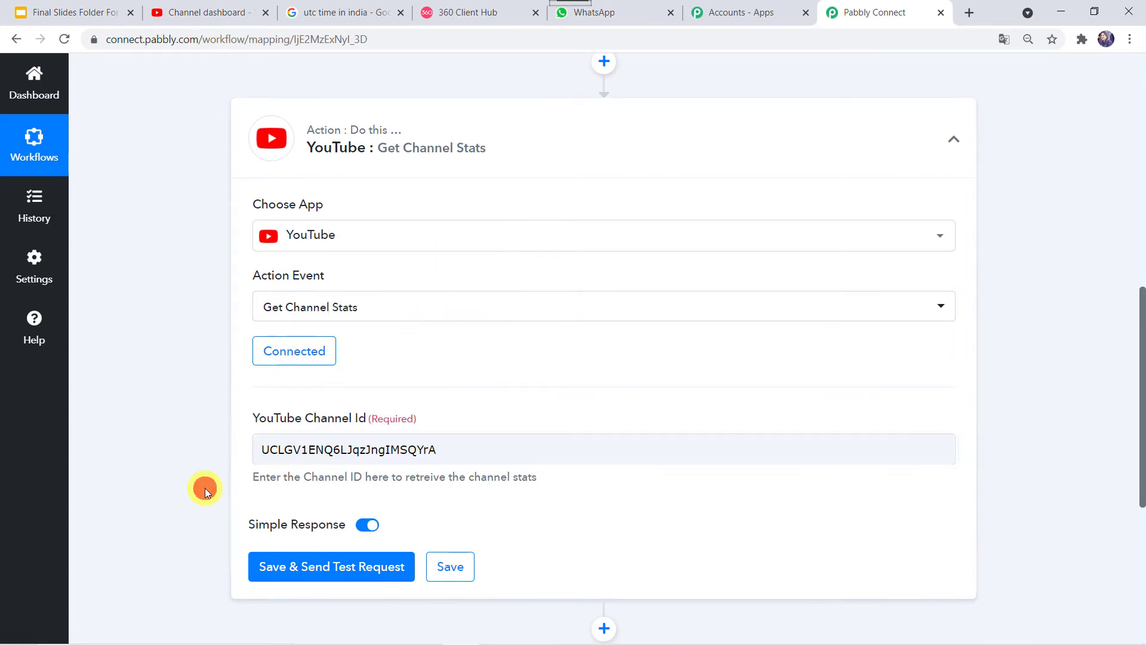
Step: Save and test the step, reviewing stats: 10107 views, 56 subscribers, 13 videos
scroll(205, 488, down, 3)
click(333, 378)
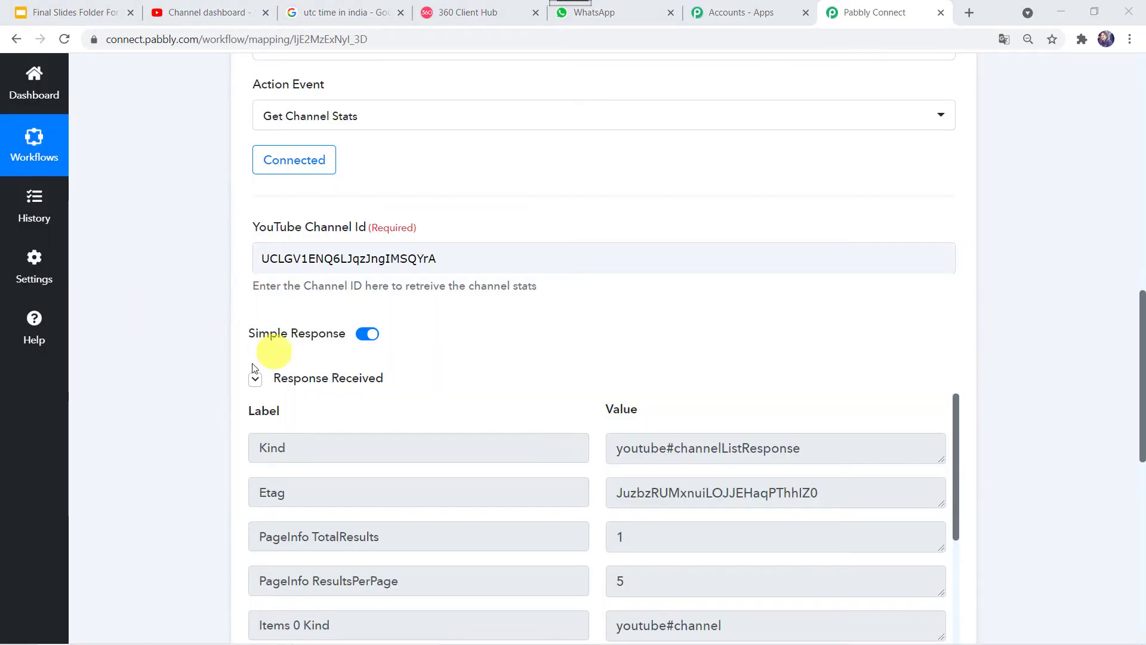
scroll(357, 385, down, 5)
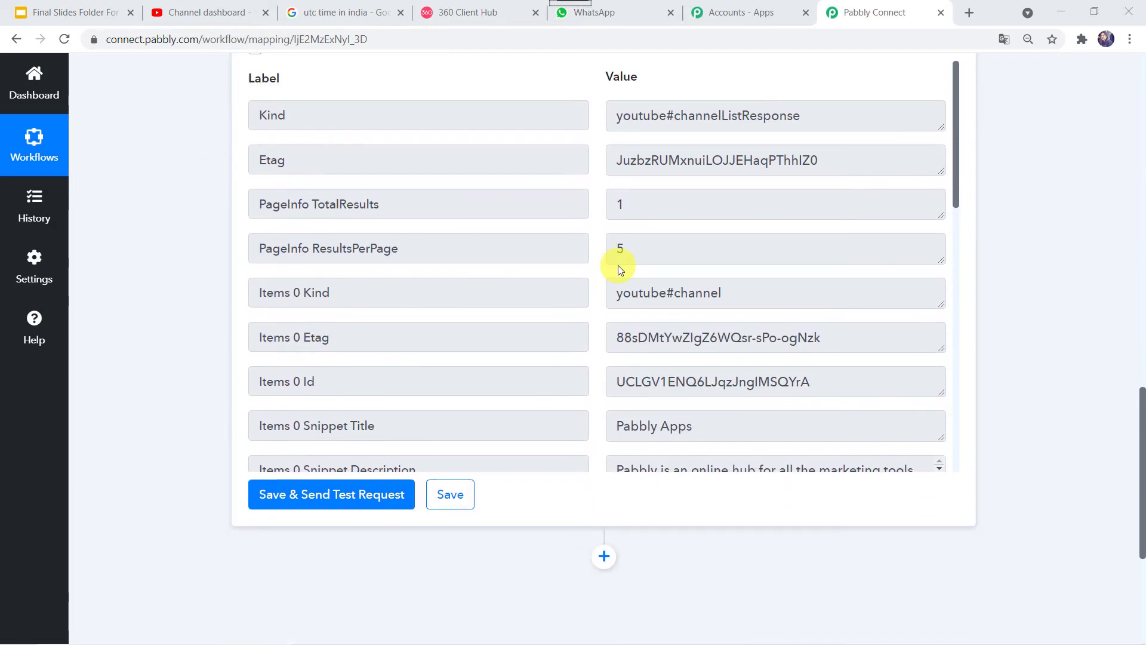
scroll(619, 270, down, 3)
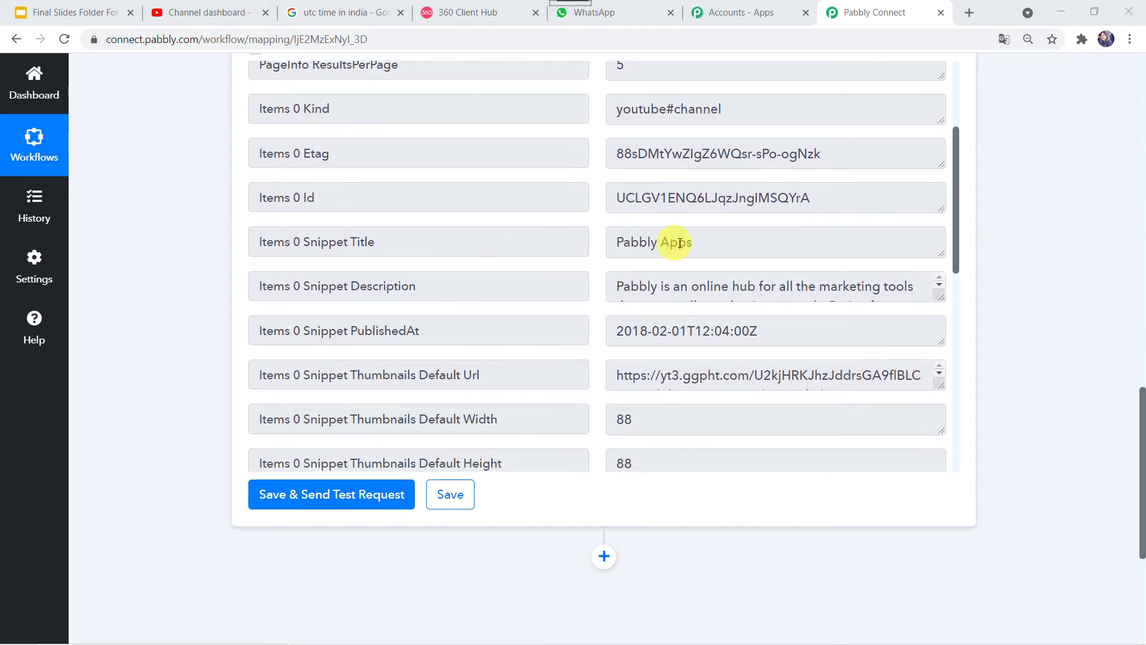
scroll(672, 243, down, 1)
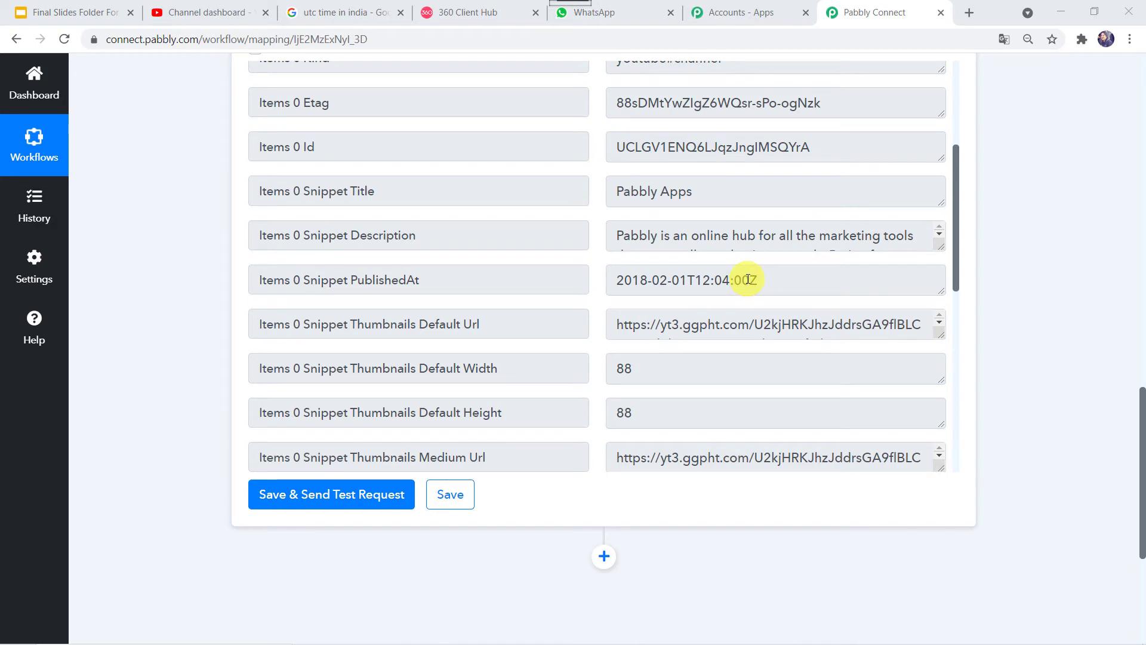
scroll(633, 313, down, 1)
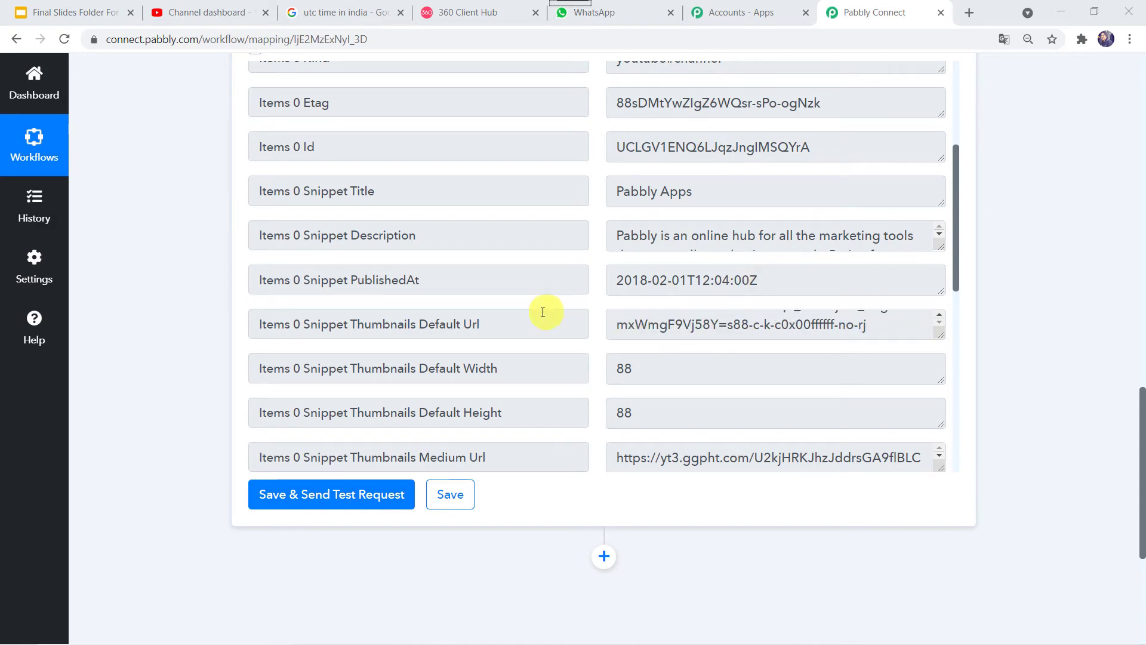
scroll(543, 313, down, 8)
scroll(543, 312, down, 1)
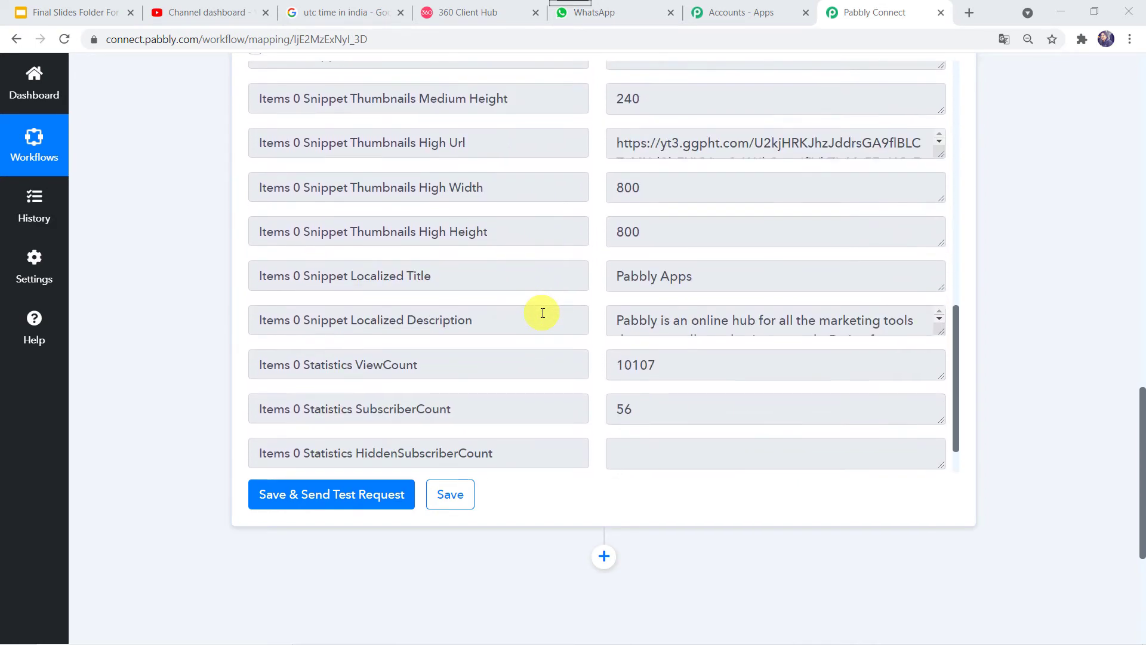
scroll(536, 326, down, 1)
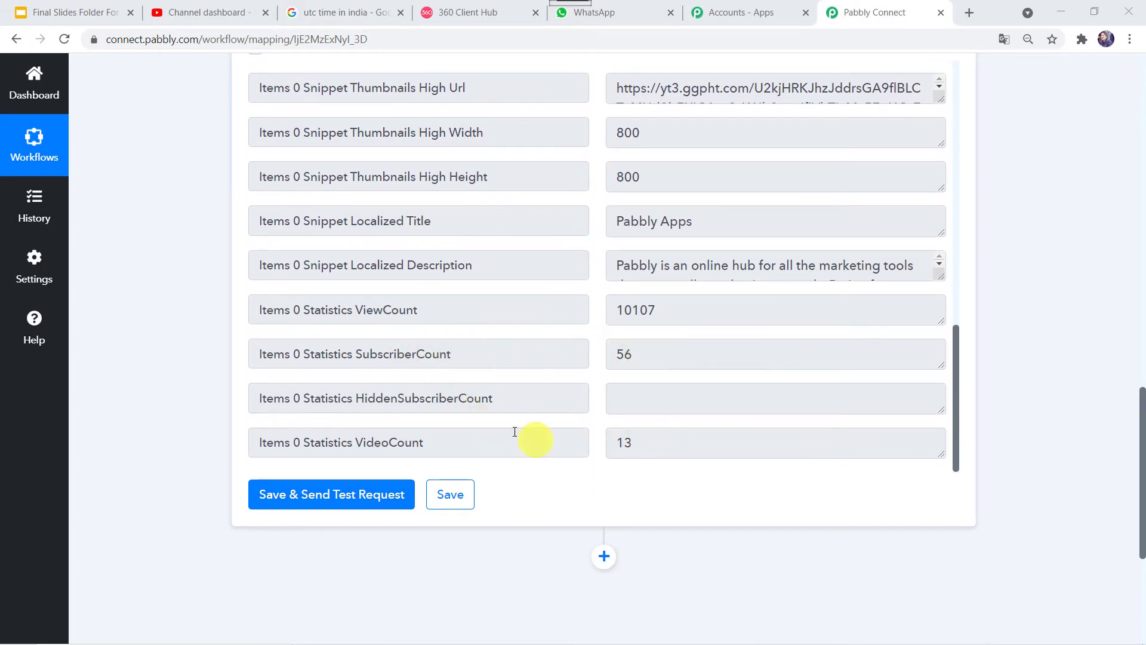
scroll(536, 201, up, 10)
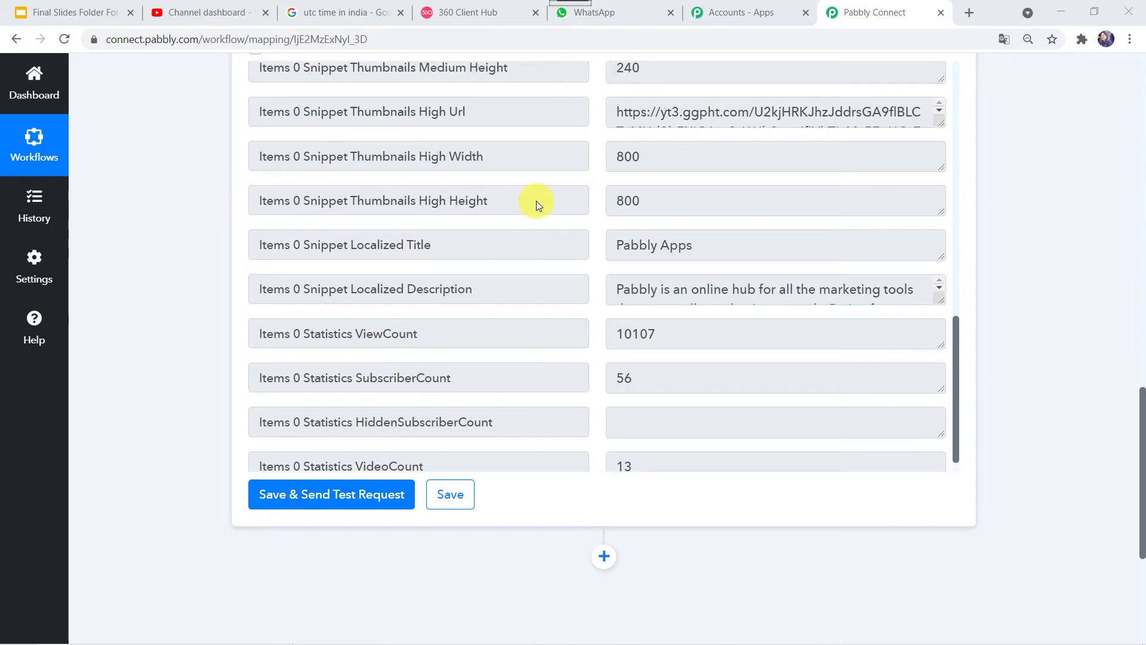
scroll(536, 201, up, 2)
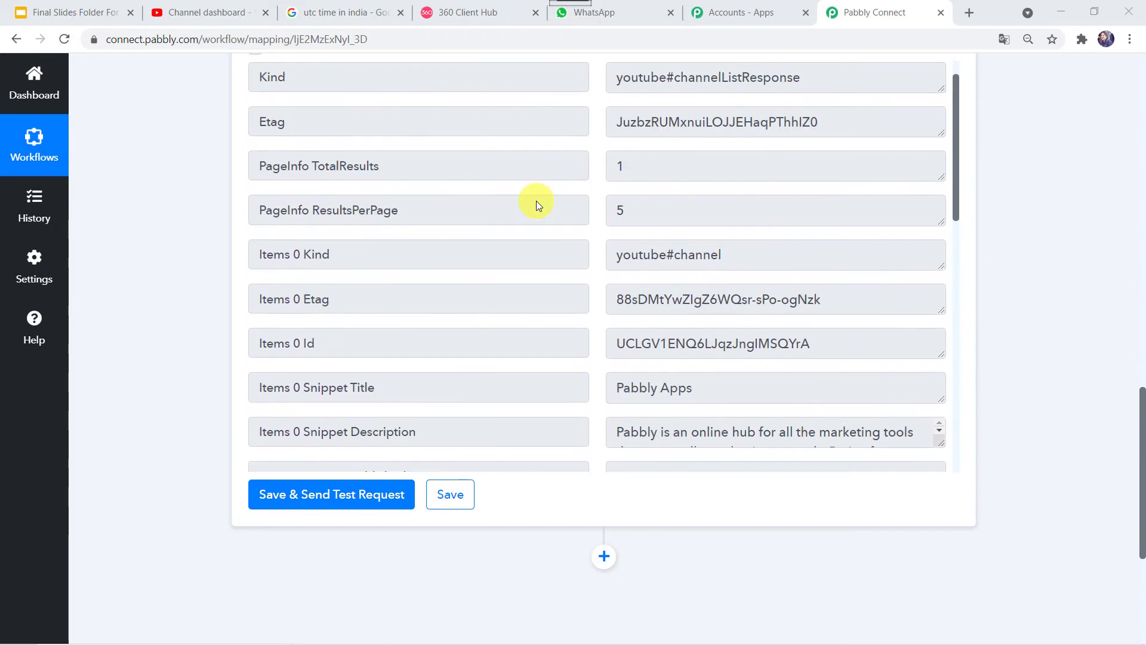
scroll(167, 120, up, 4)
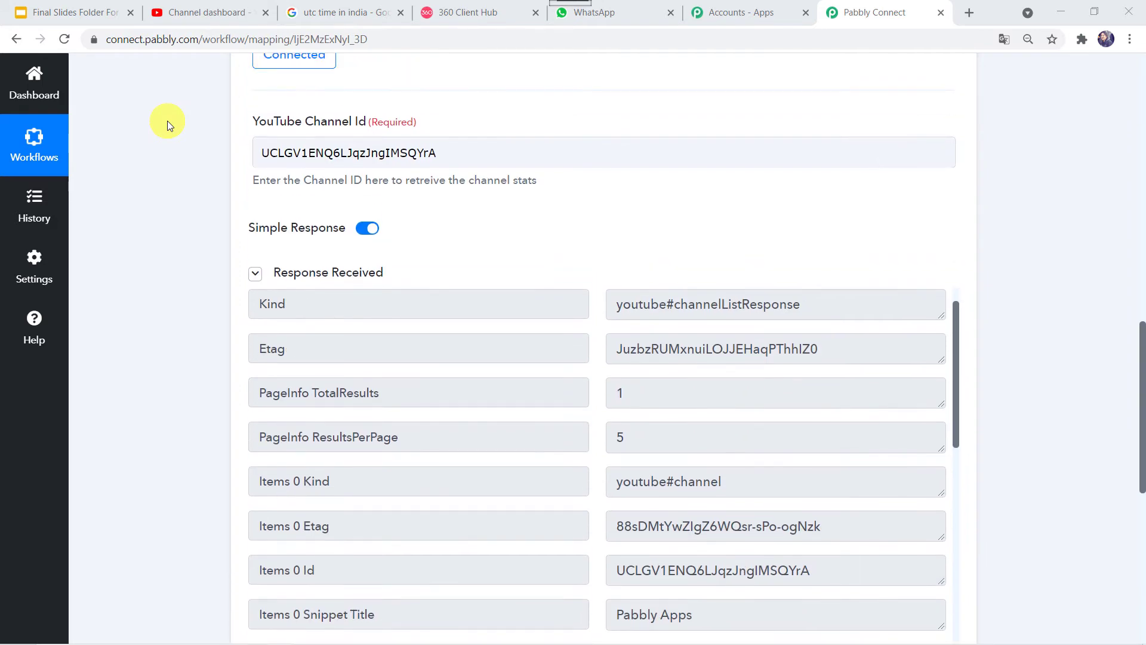
scroll(243, 224, down, 9)
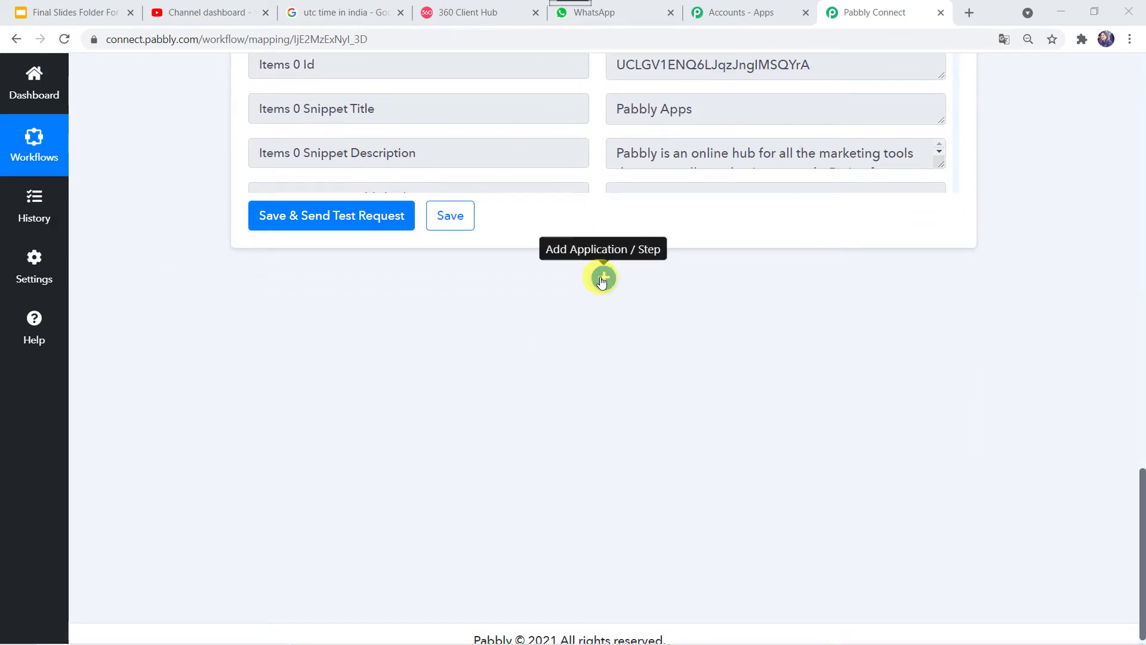
Step: Add a WhatsApp by 360Dialog action with the Send Template Message event and begin connecting
click(603, 279)
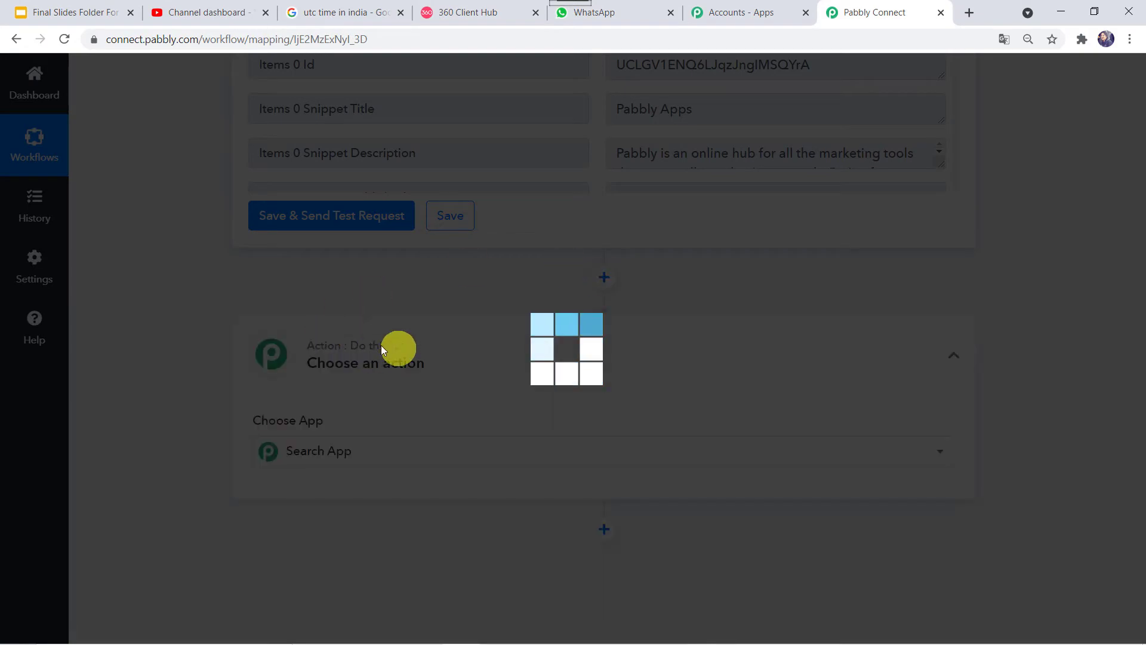
scroll(385, 410, down, 4)
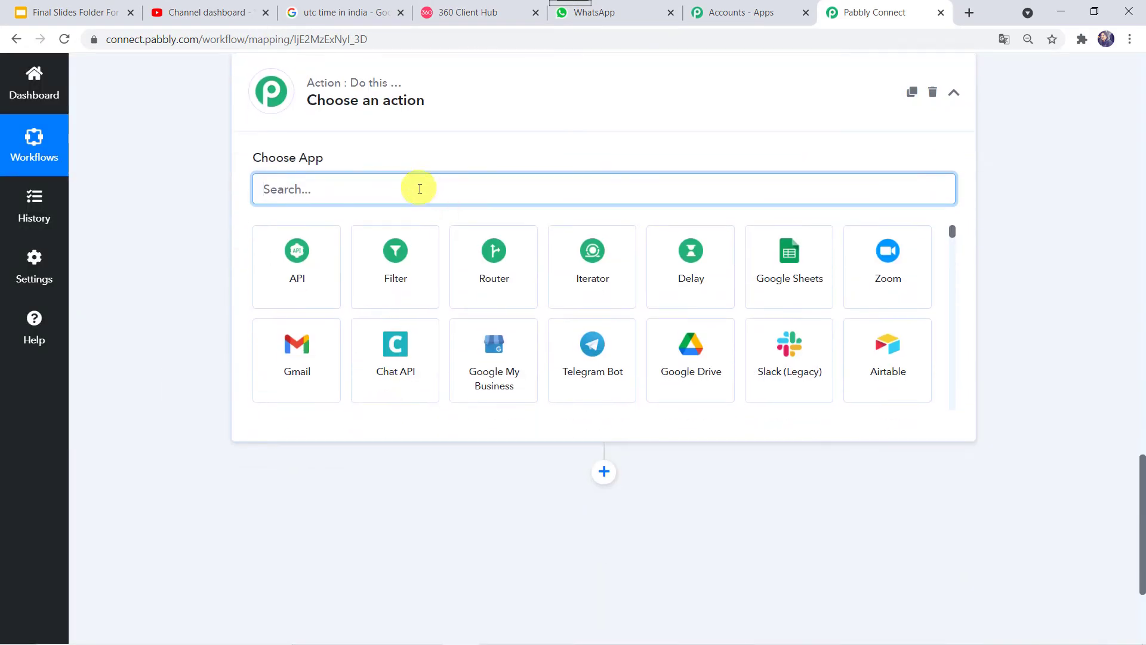
text(360)
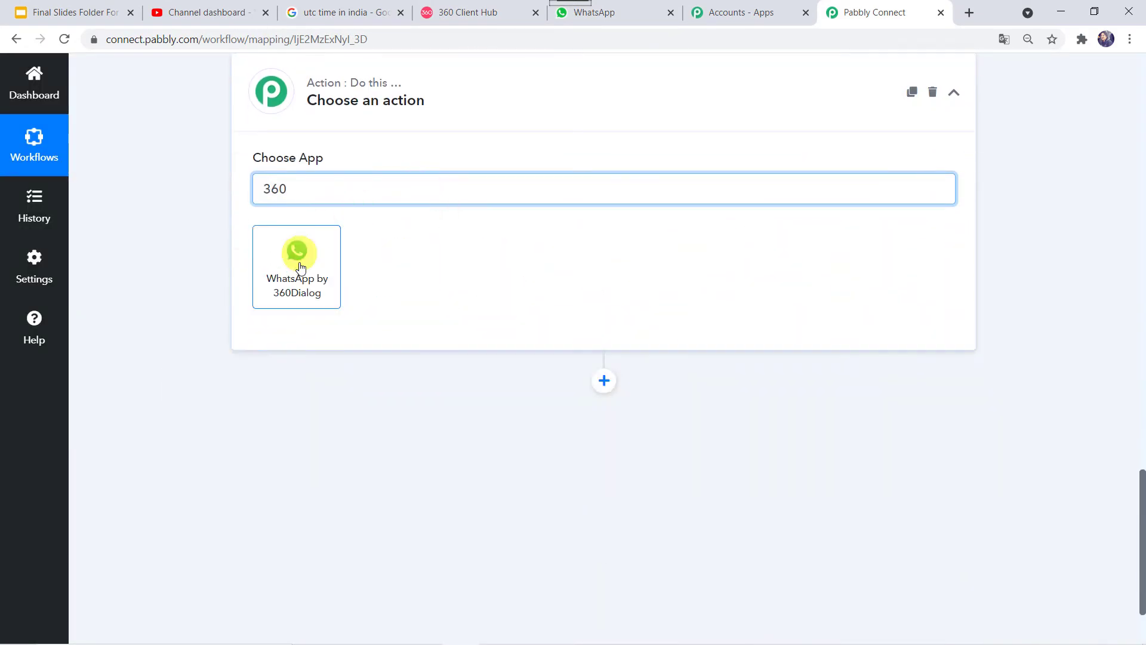
click(300, 278)
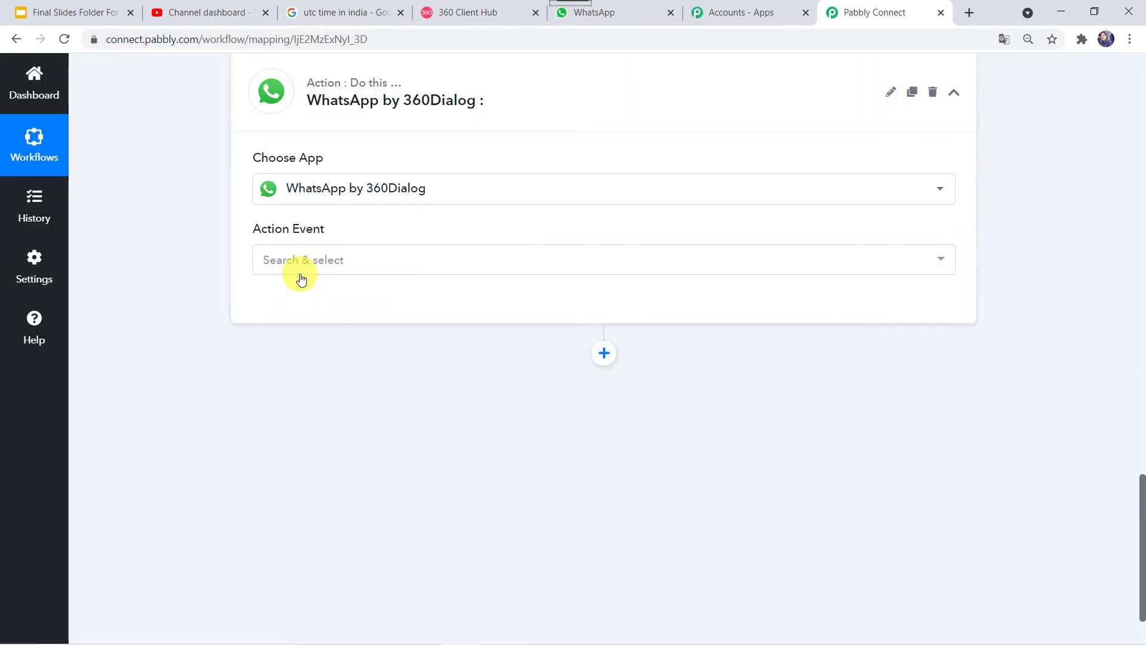
click(305, 261)
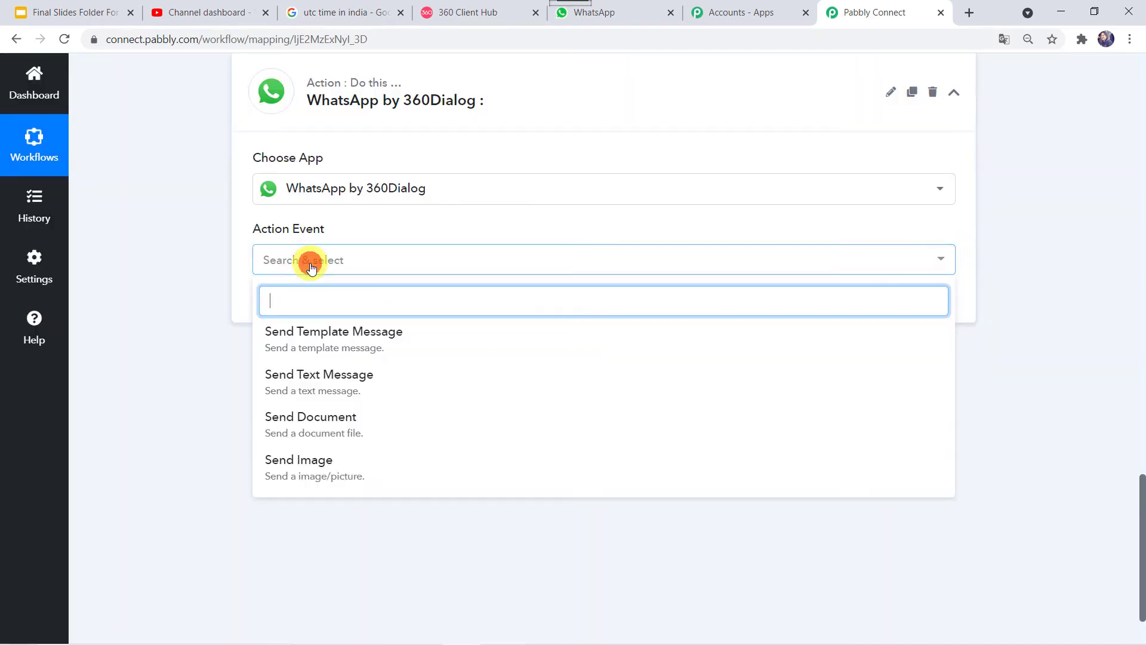
click(388, 337)
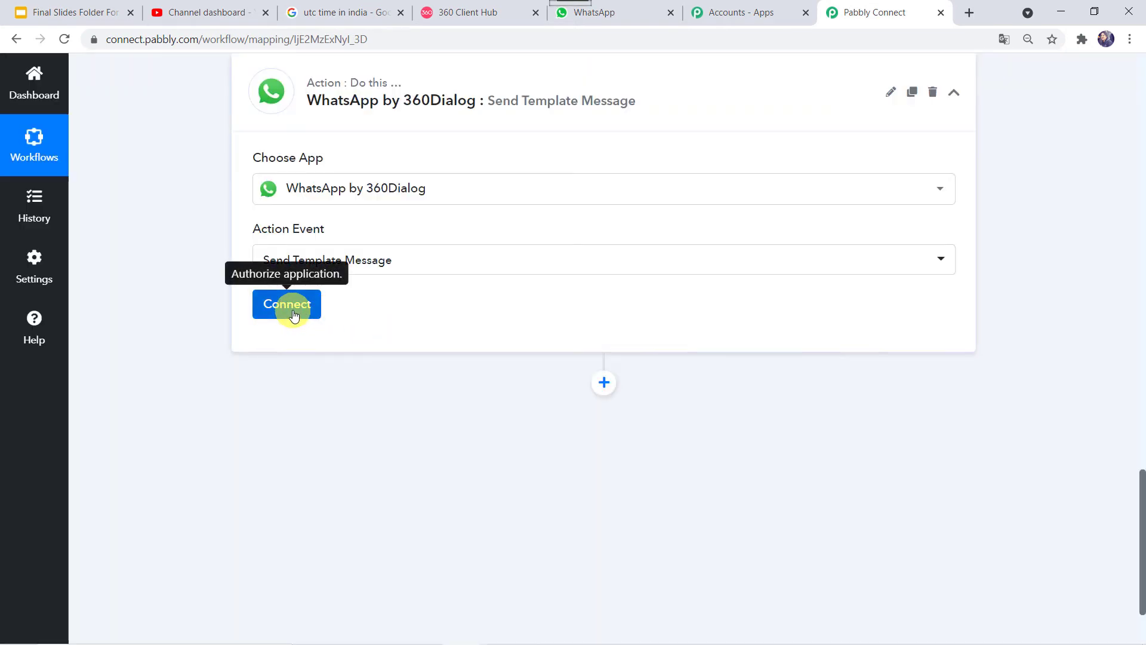
click(292, 313)
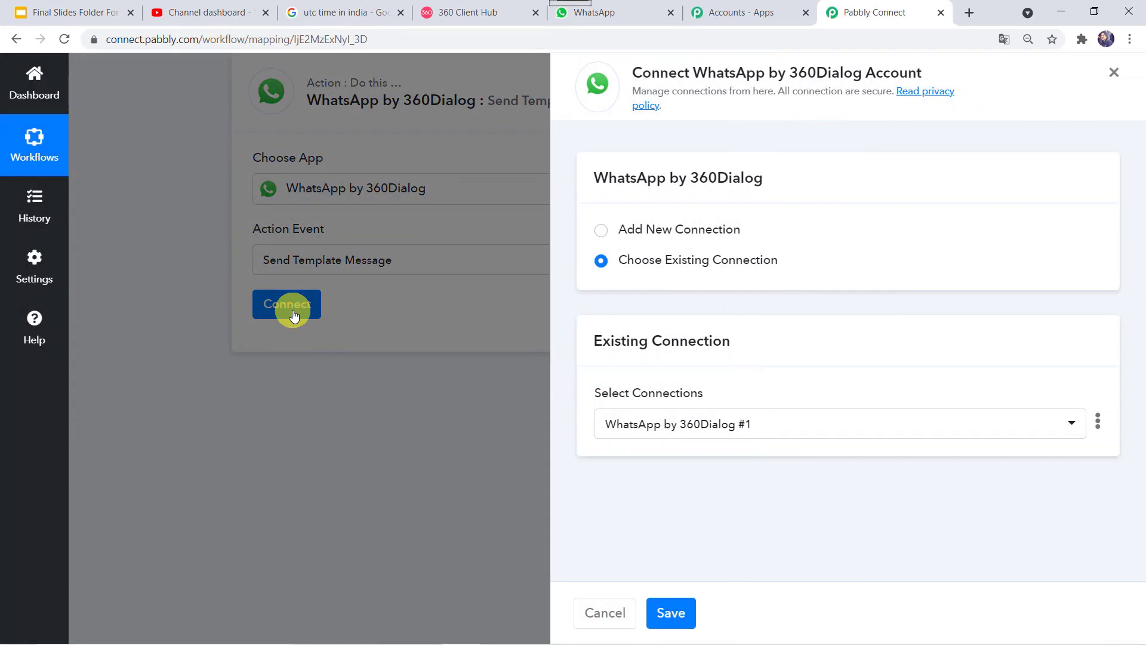
Step: Choose Add New Connection to reveal API Key and Domain fields, then go to 360 Client Hub
click(638, 230)
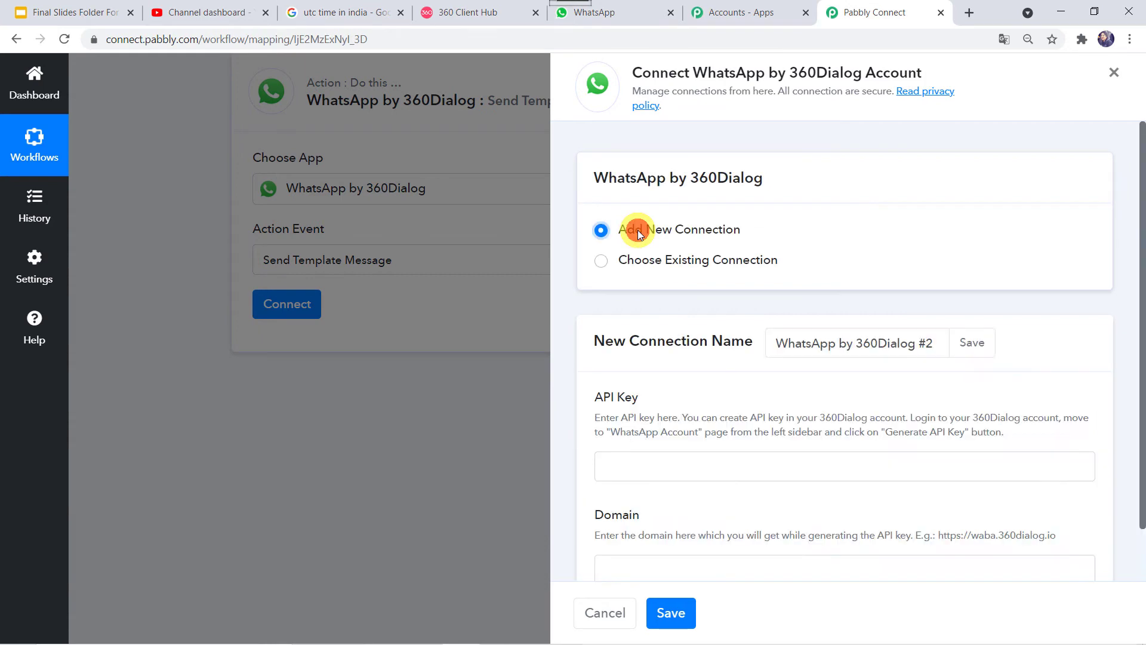
scroll(685, 383, down, 2)
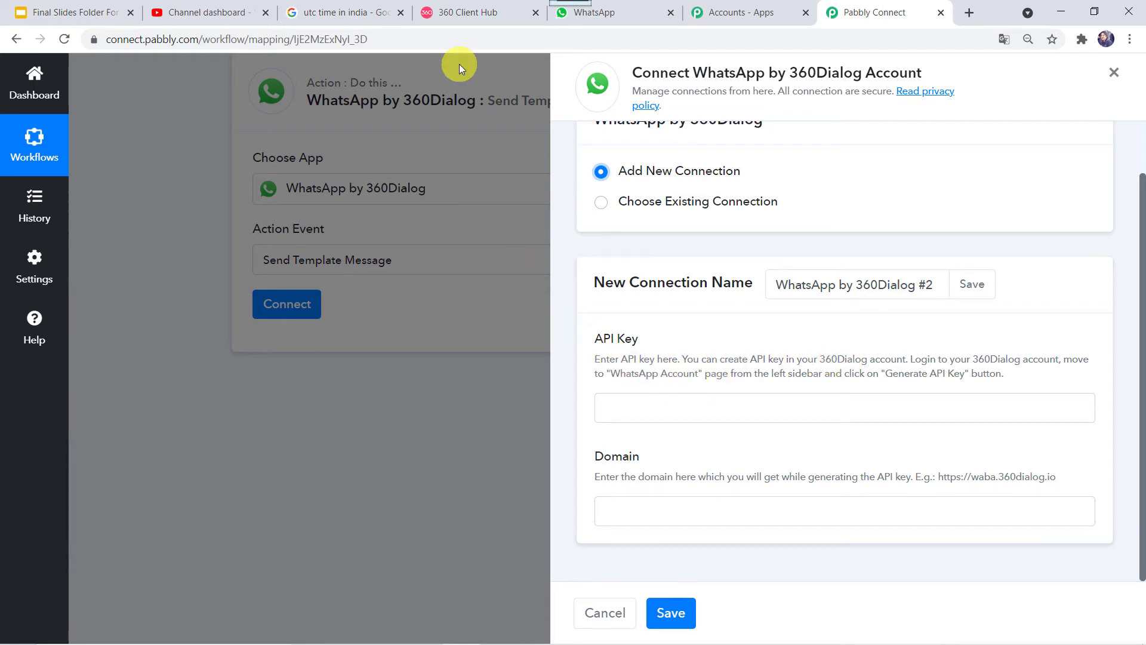
click(472, 19)
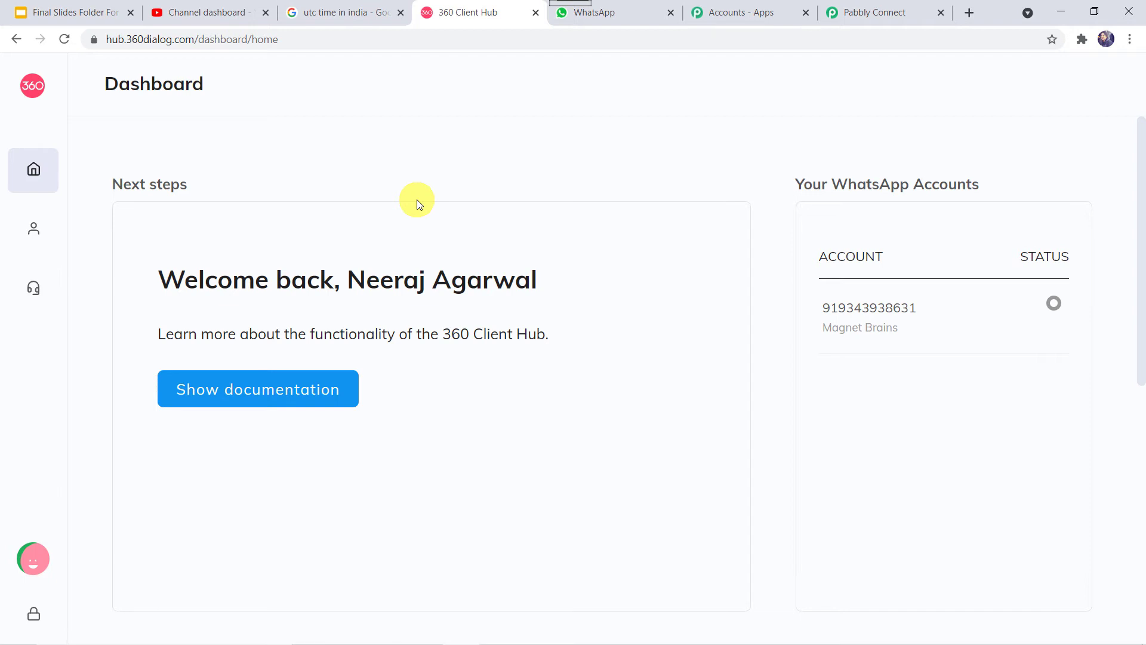
Step: Open 360 Client Hub's WhatsApp Accounts page to view the verified business account
mouse_move(9, 167)
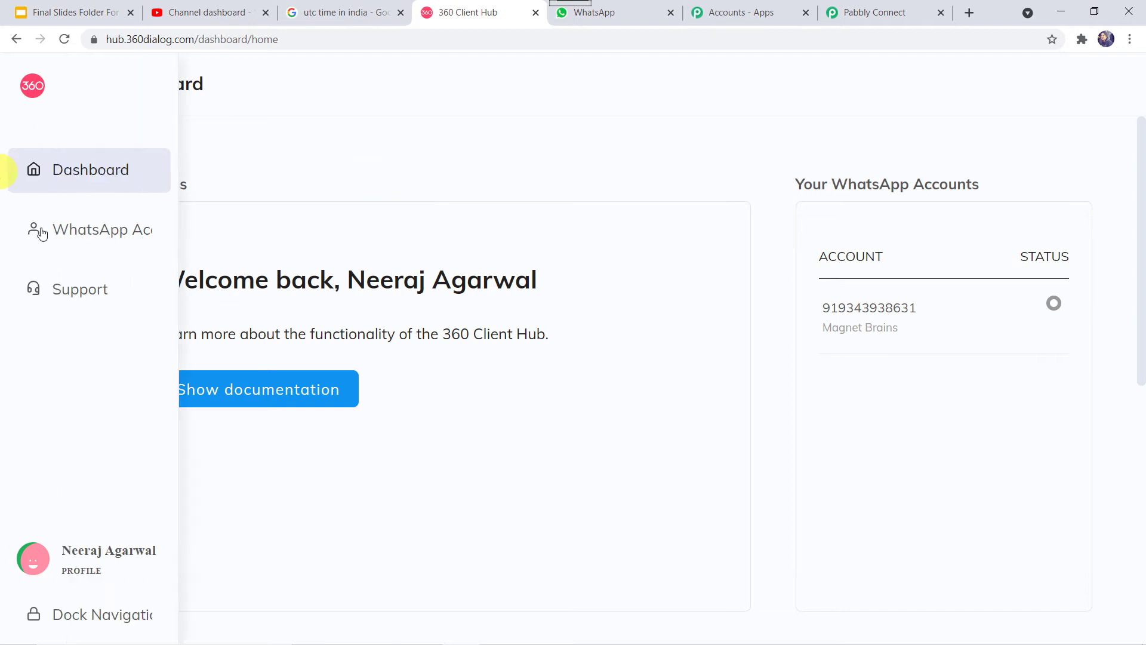
click(141, 241)
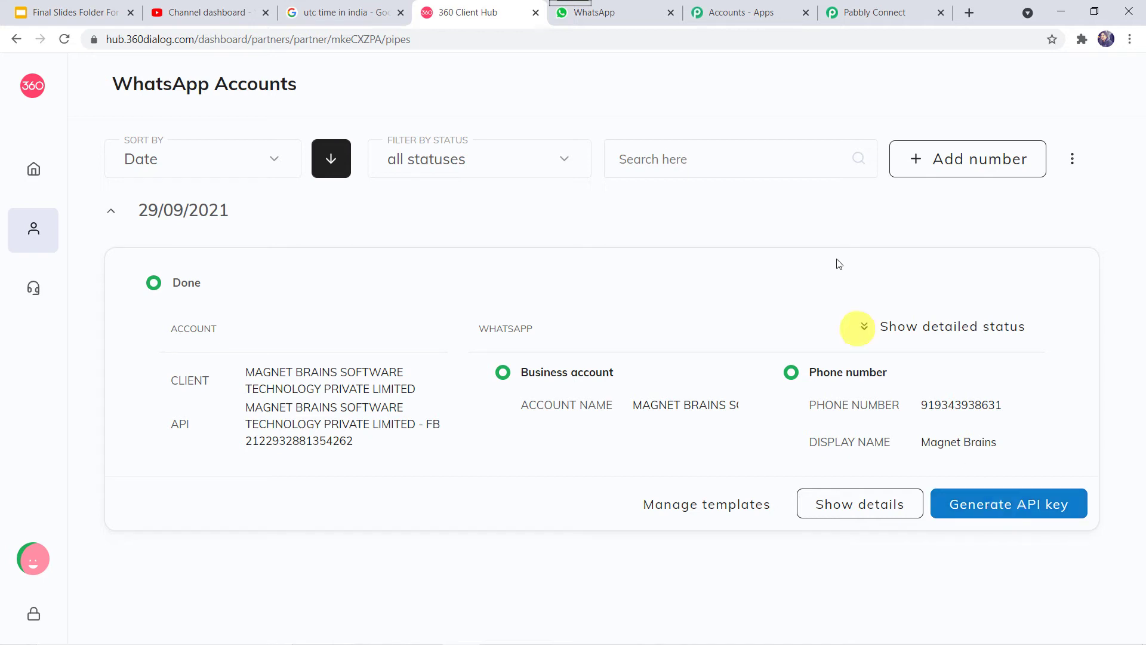
Step: Paste the example domain into the Domain field, then save with existing connection WhatsApp by 360Dialog #1
click(896, 10)
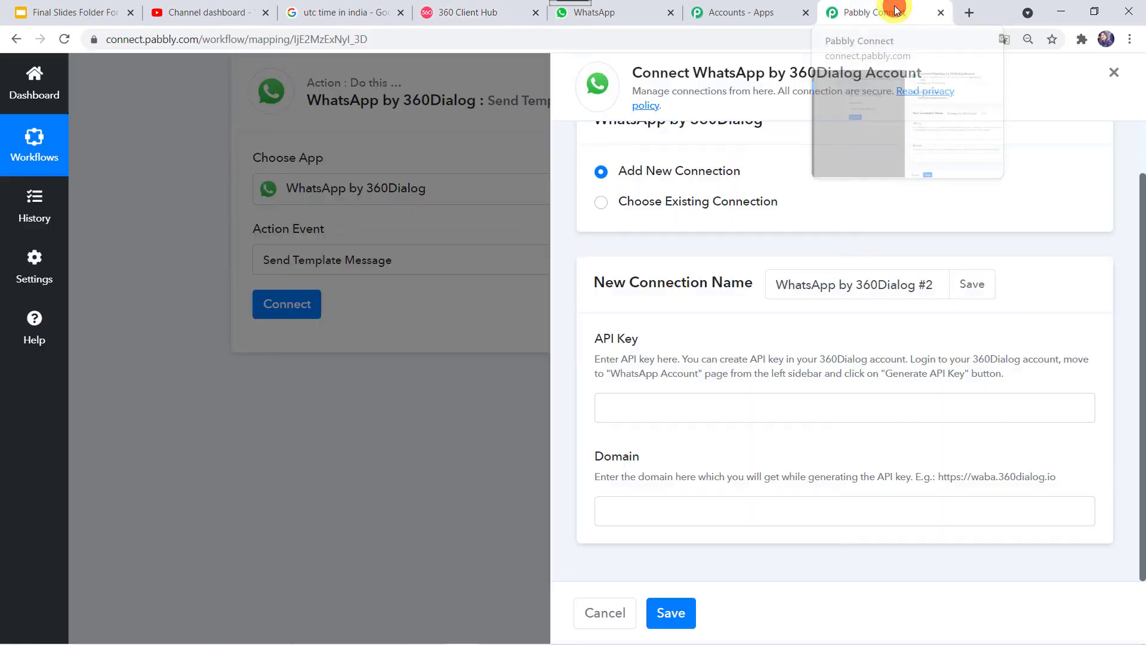
click(700, 404)
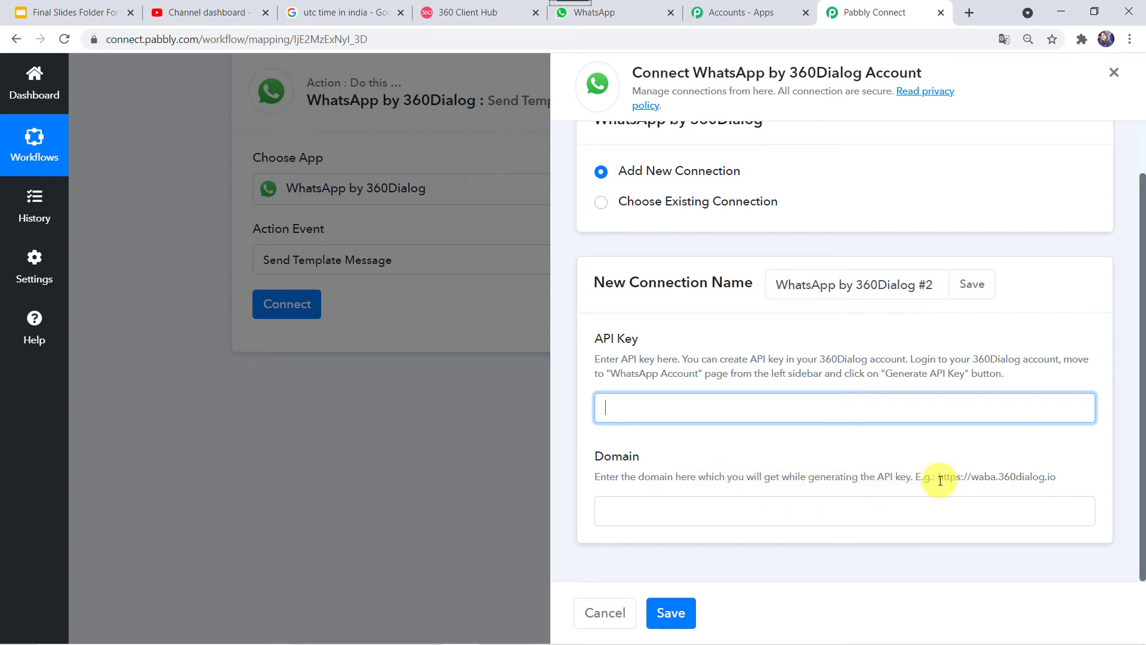
drag(939, 480, 1120, 481)
key(ctrl+c)
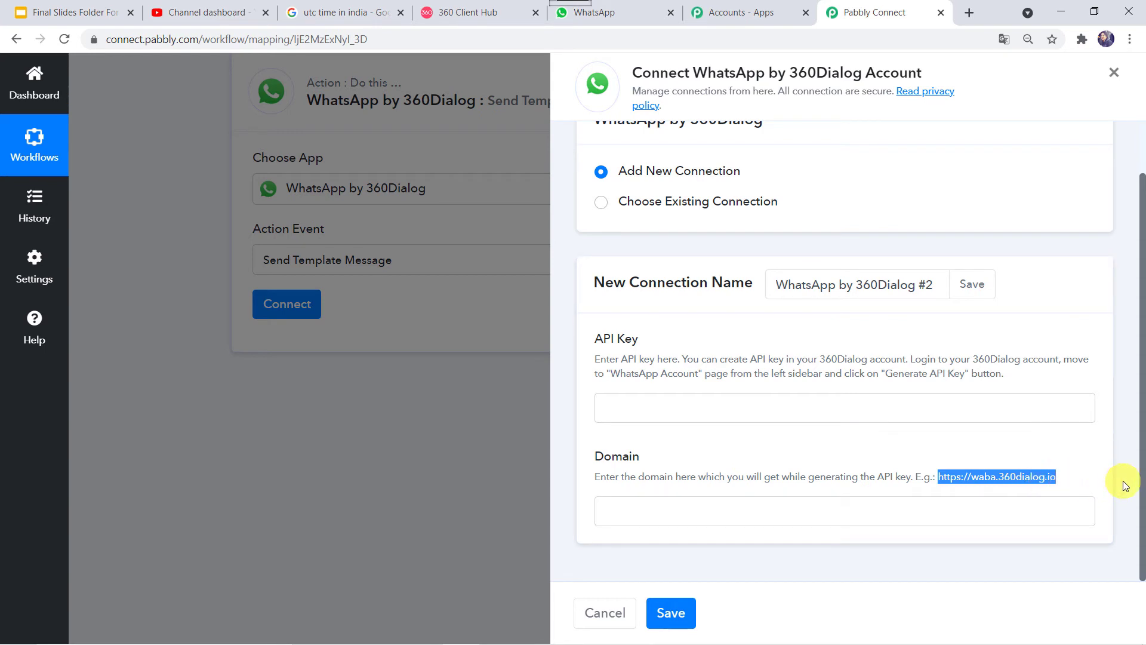
click(815, 508)
key(ctrl+v)
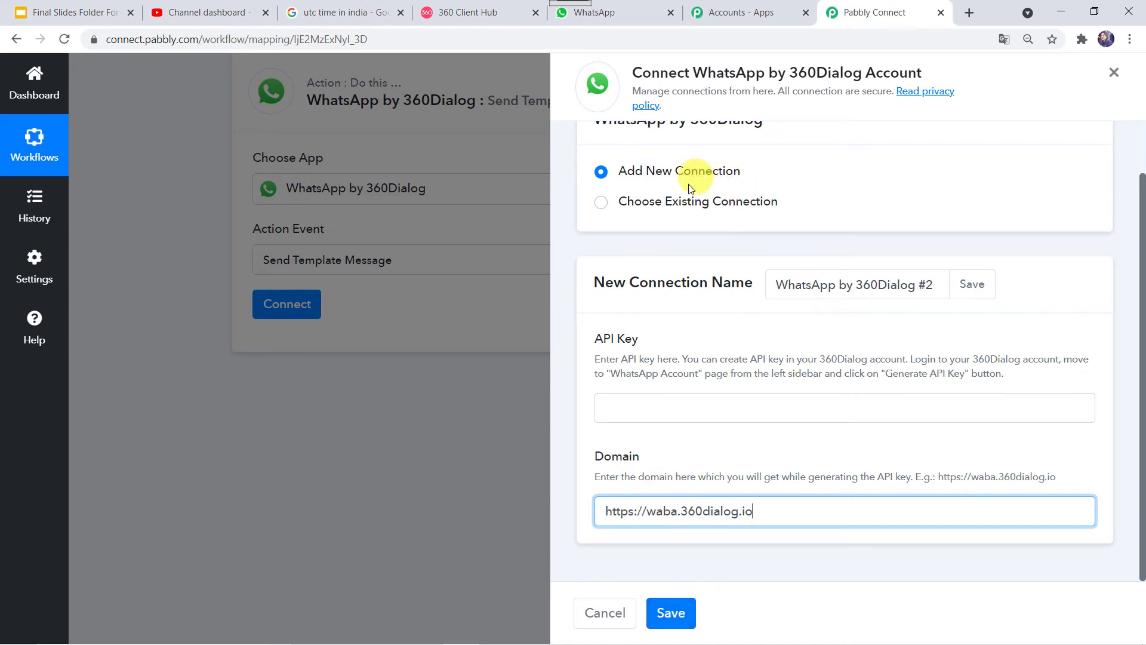
click(672, 202)
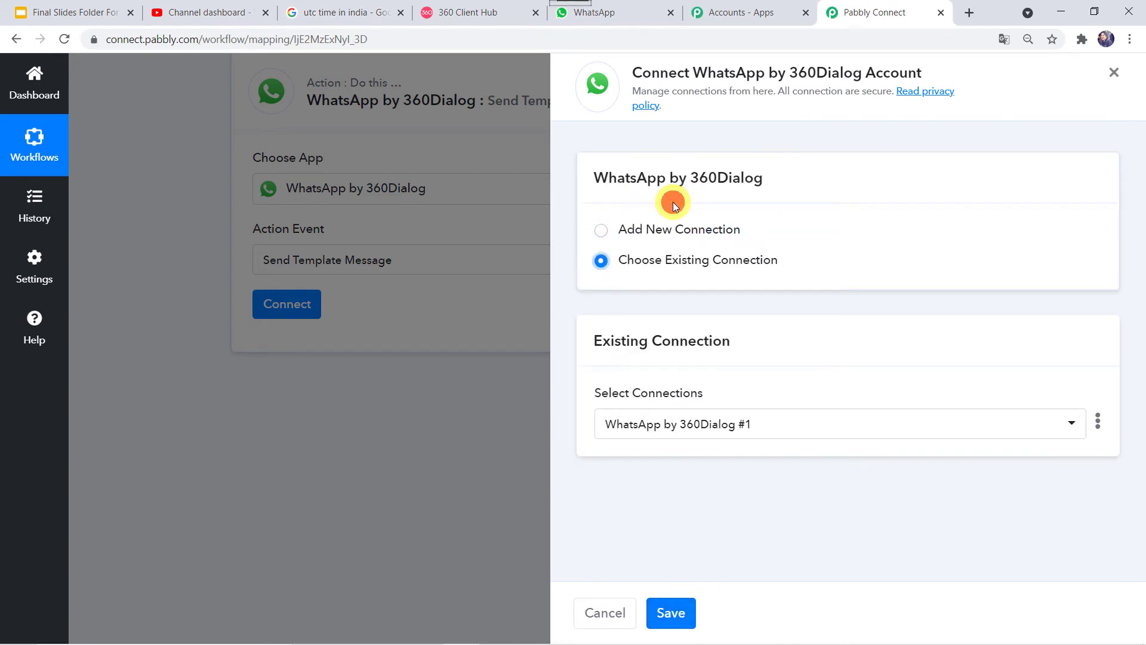
click(675, 621)
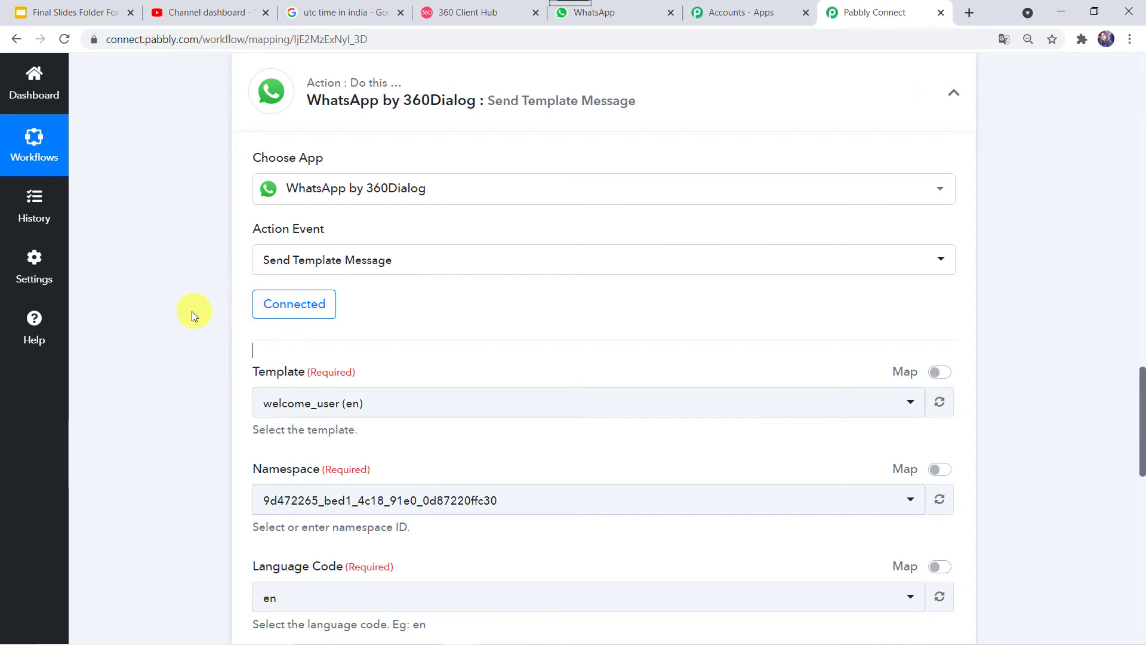
Step: Look over the Recipient Mobile Number and Header Image fields, then go back to 360 Client Hub
scroll(192, 312, down, 3)
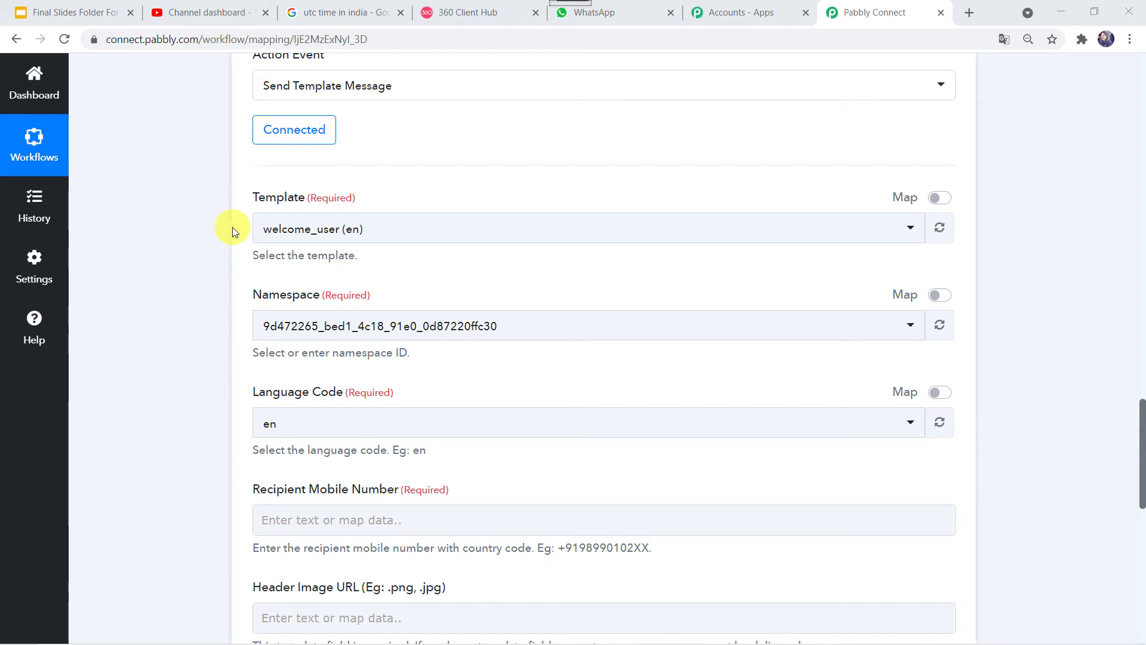
click(468, 10)
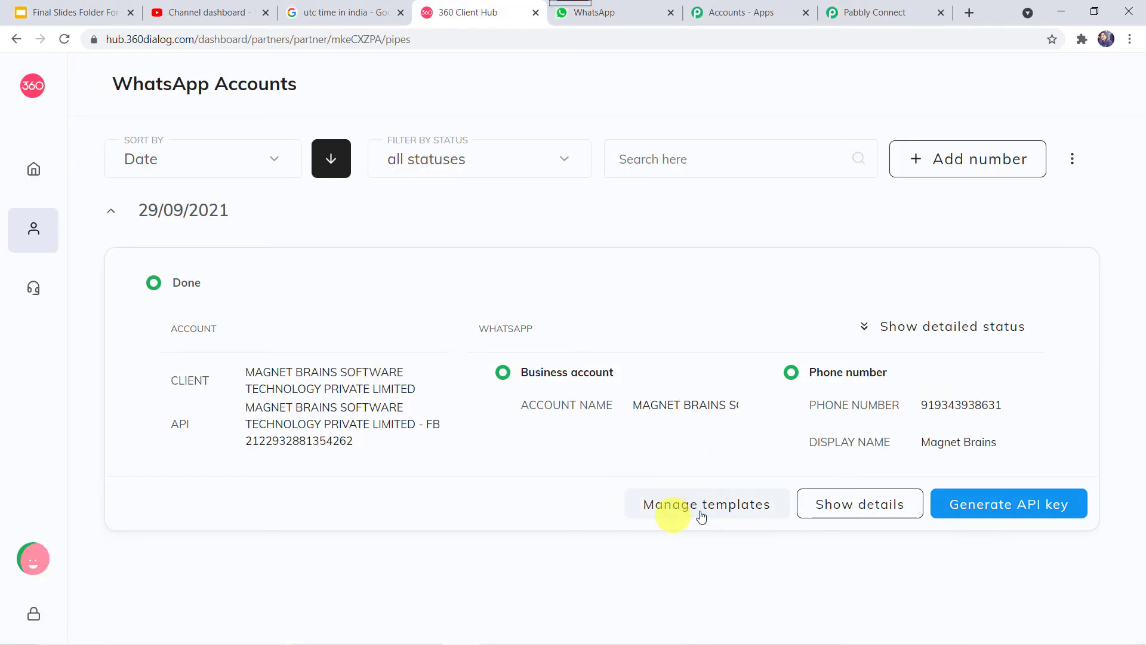
Step: Open the account's message templates and preview the approved youtube_channel_updates template with four placeholders
click(733, 508)
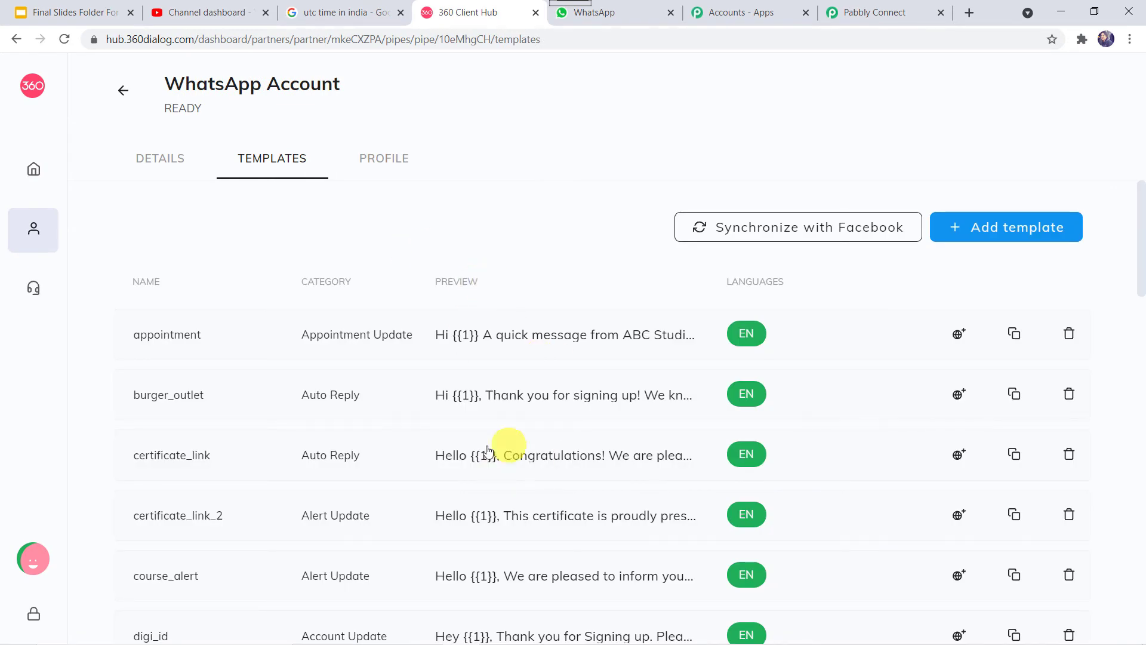
scroll(550, 541, down, 2)
scroll(550, 539, down, 1)
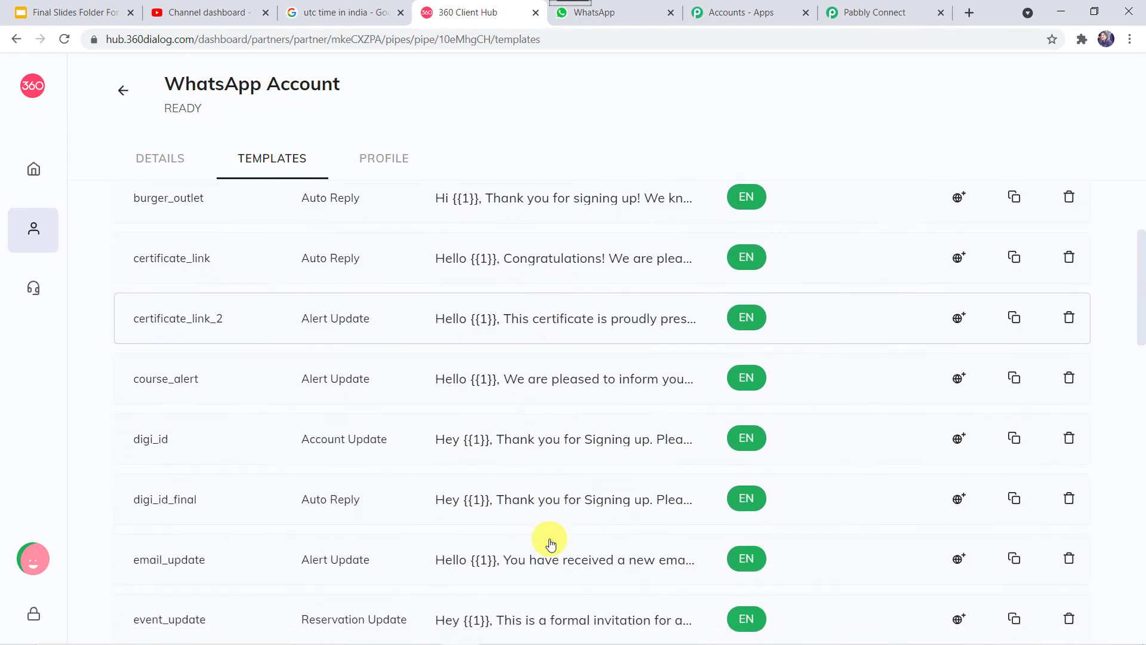
scroll(546, 538, up, 4)
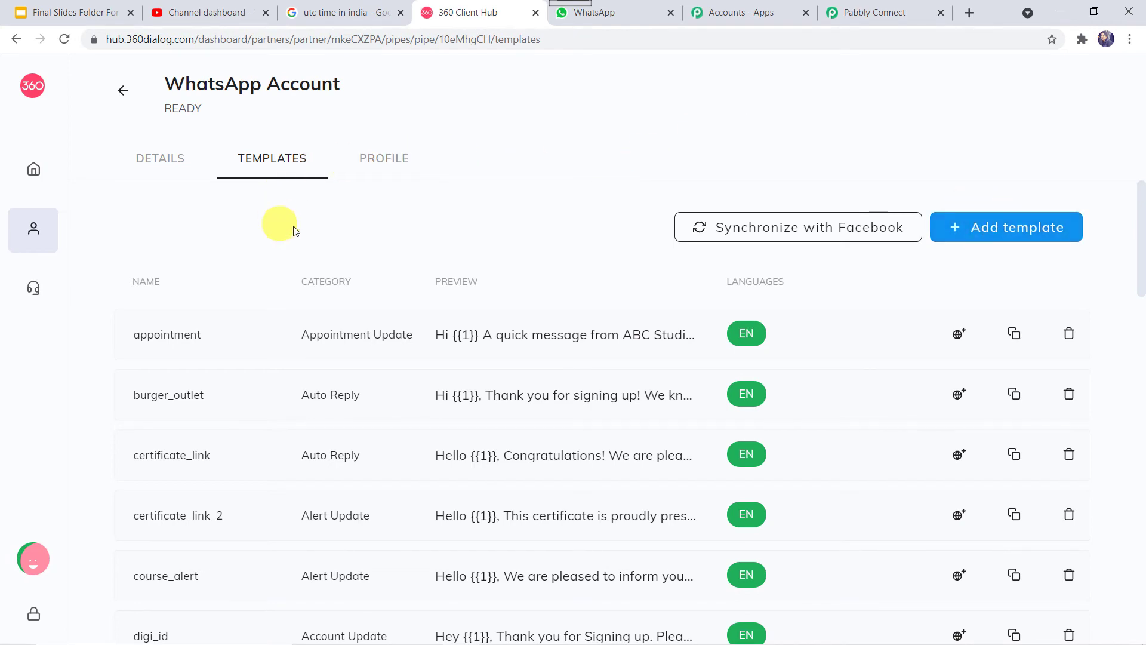
scroll(293, 227, down, 3)
scroll(303, 455, down, 15)
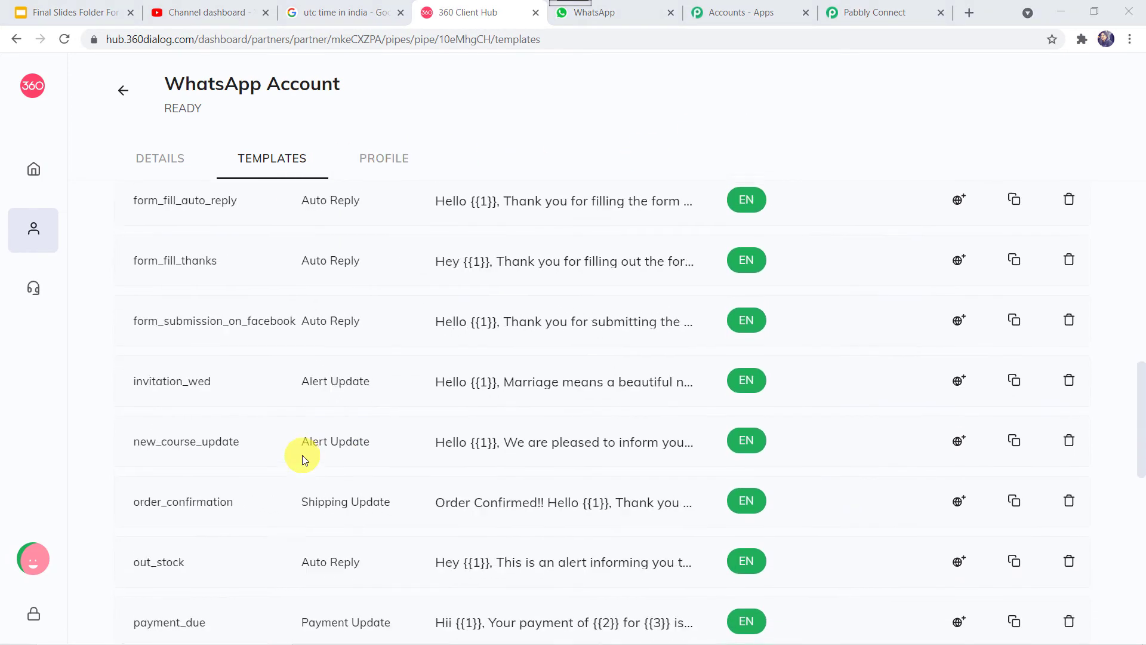
scroll(302, 459, down, 4)
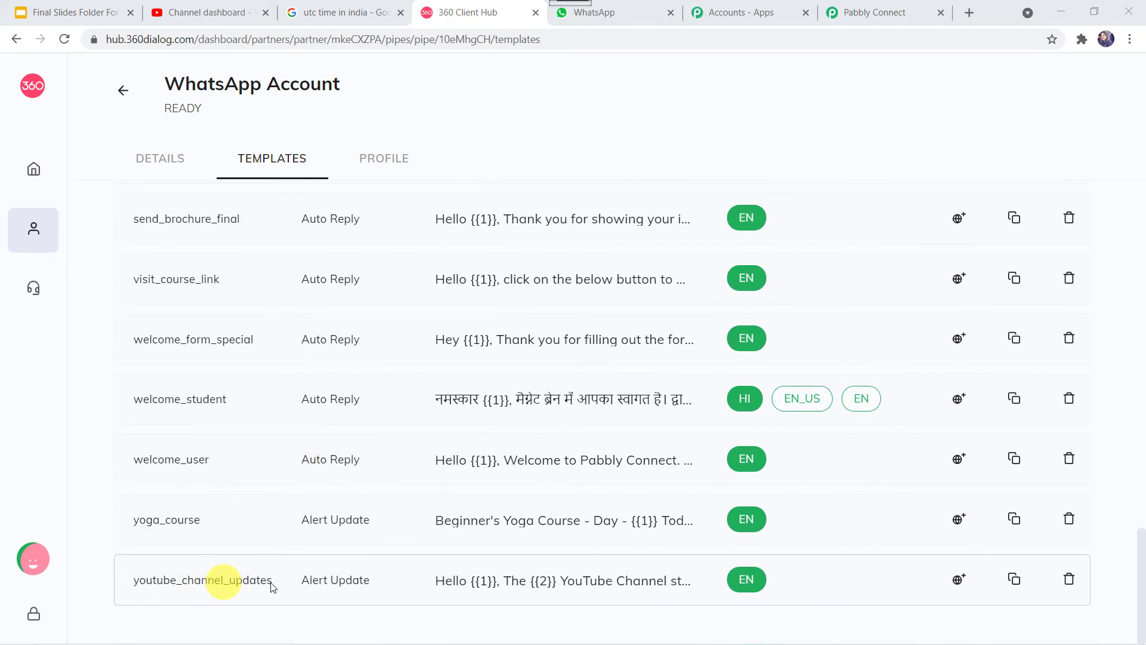
click(484, 581)
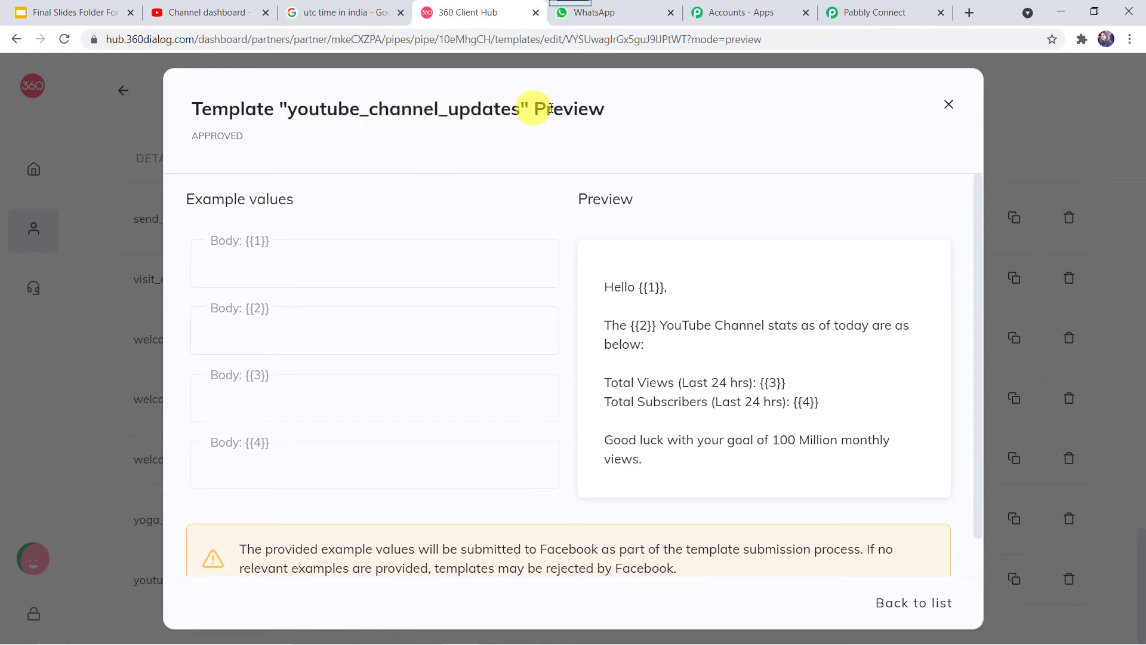
Step: Search 'you' in the Template list and select youtube_channel_updates (en) for the WhatsApp step
click(878, 12)
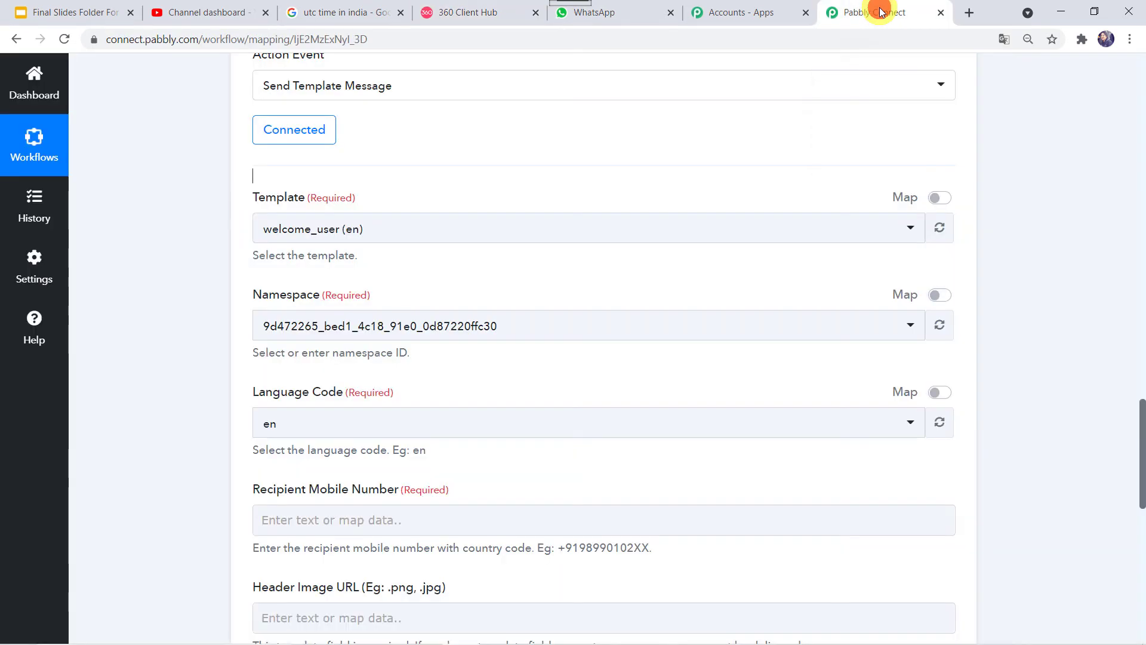
click(345, 221)
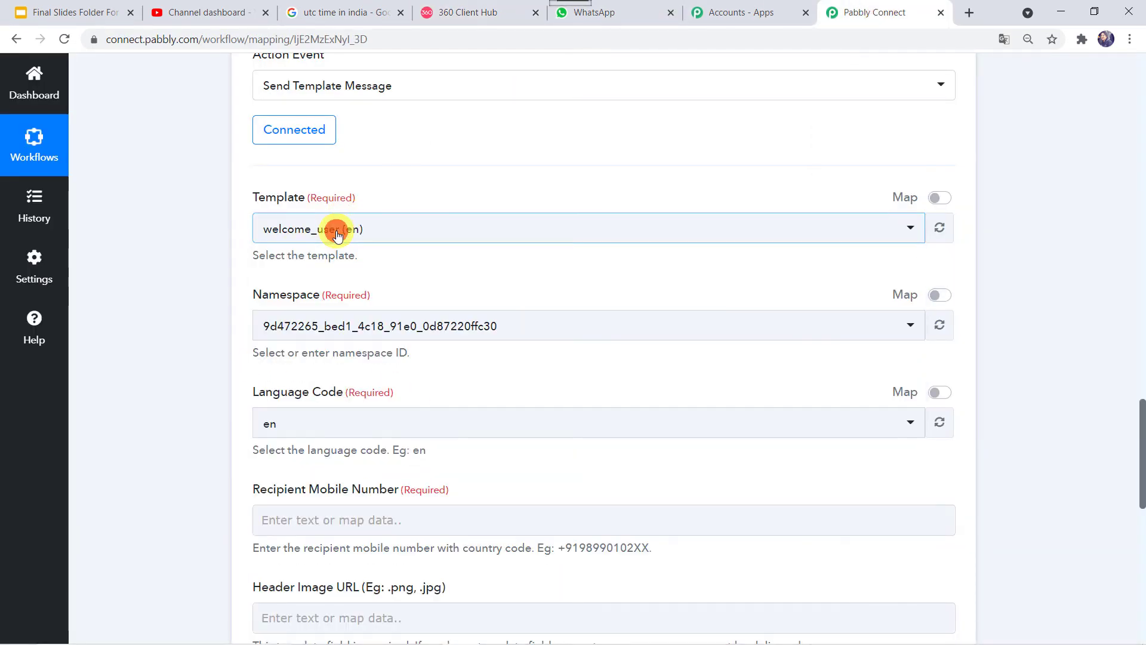
click(337, 234)
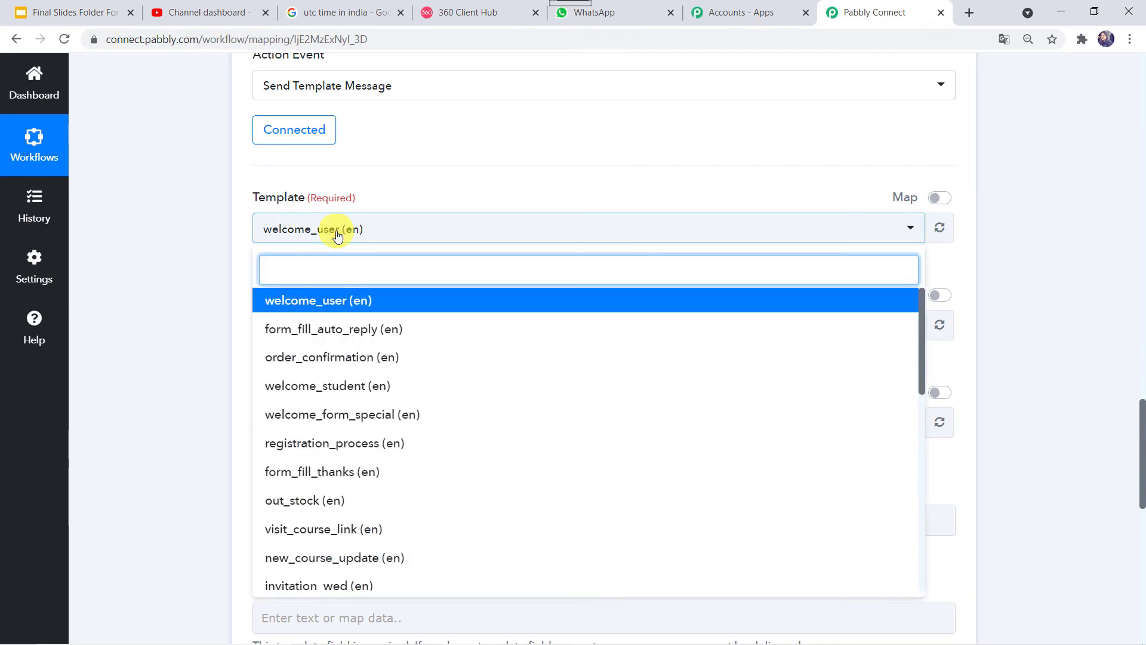
text(you)
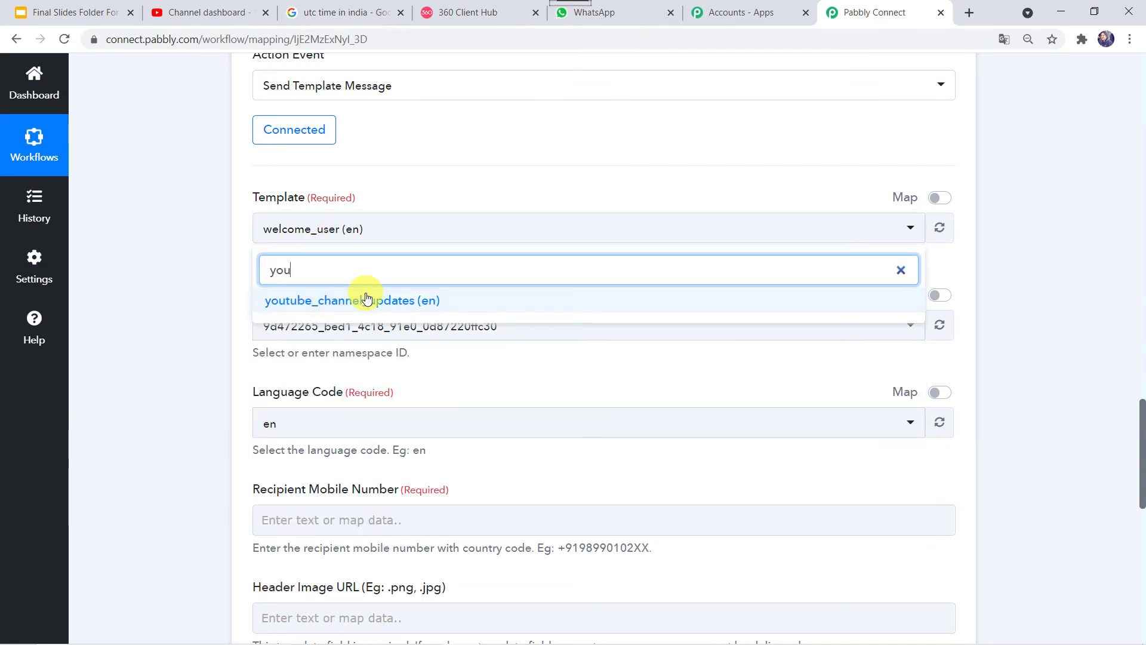
click(367, 299)
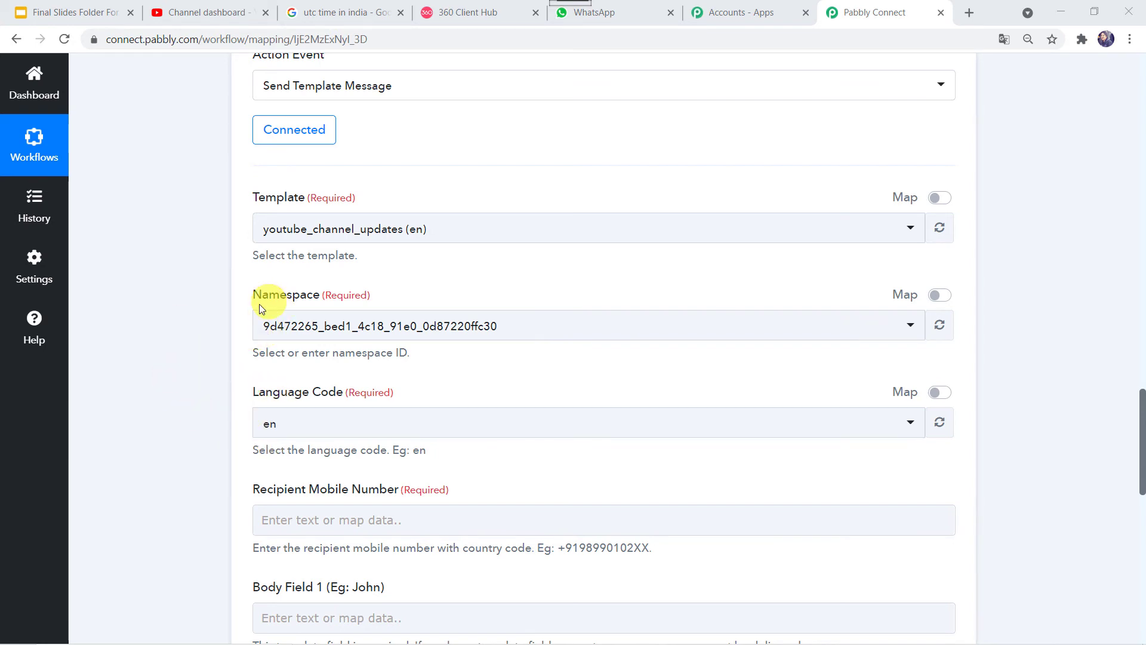
scroll(201, 388, down, 4)
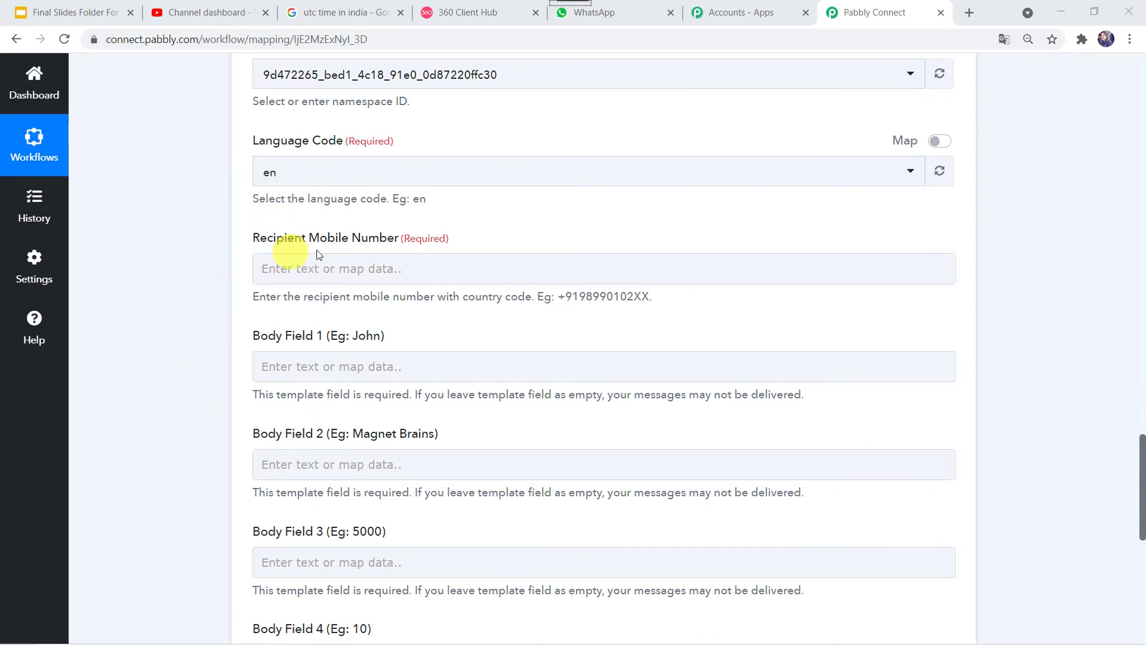
click(337, 272)
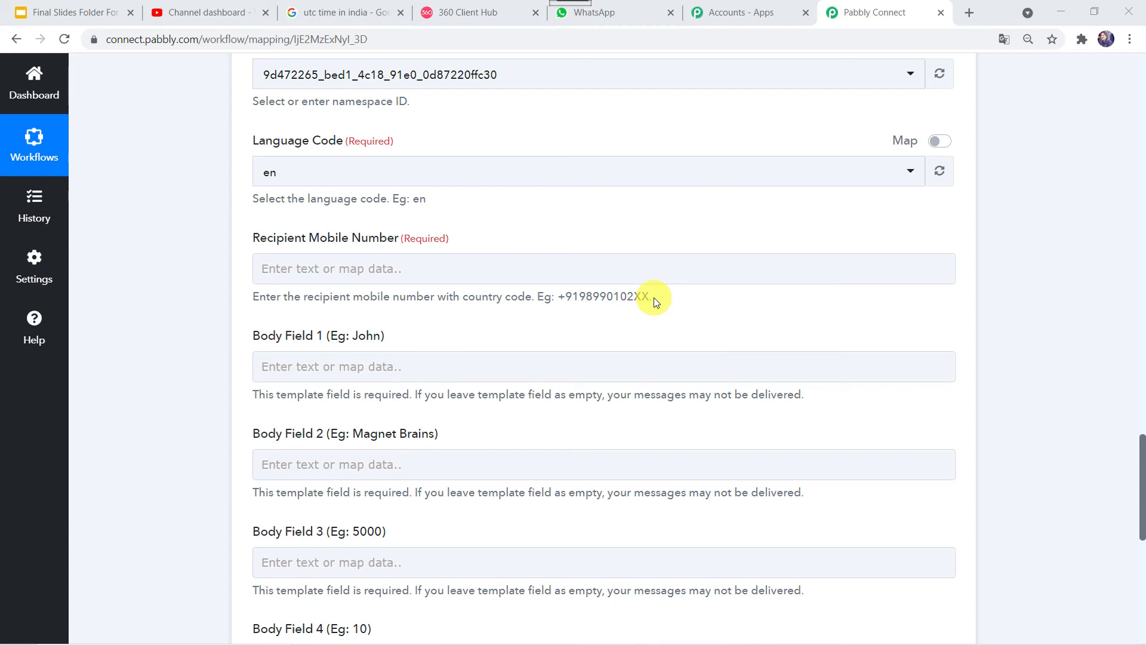
Step: Enter the recipient's mobile number with country code, checking the template preview for its placeholders
click(526, 266)
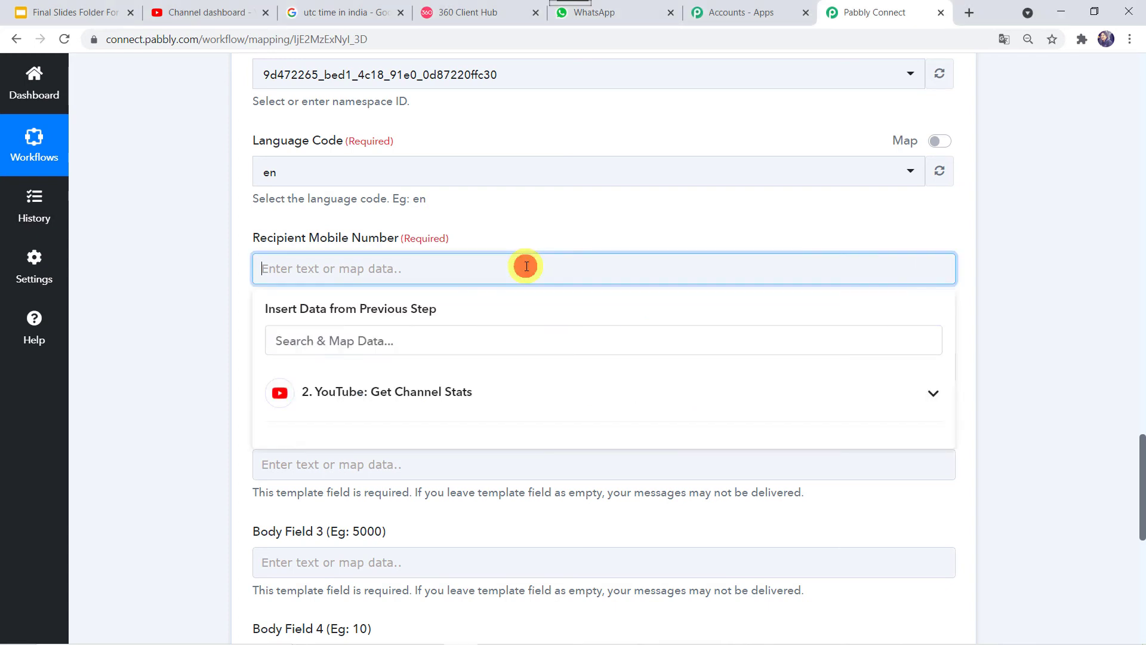
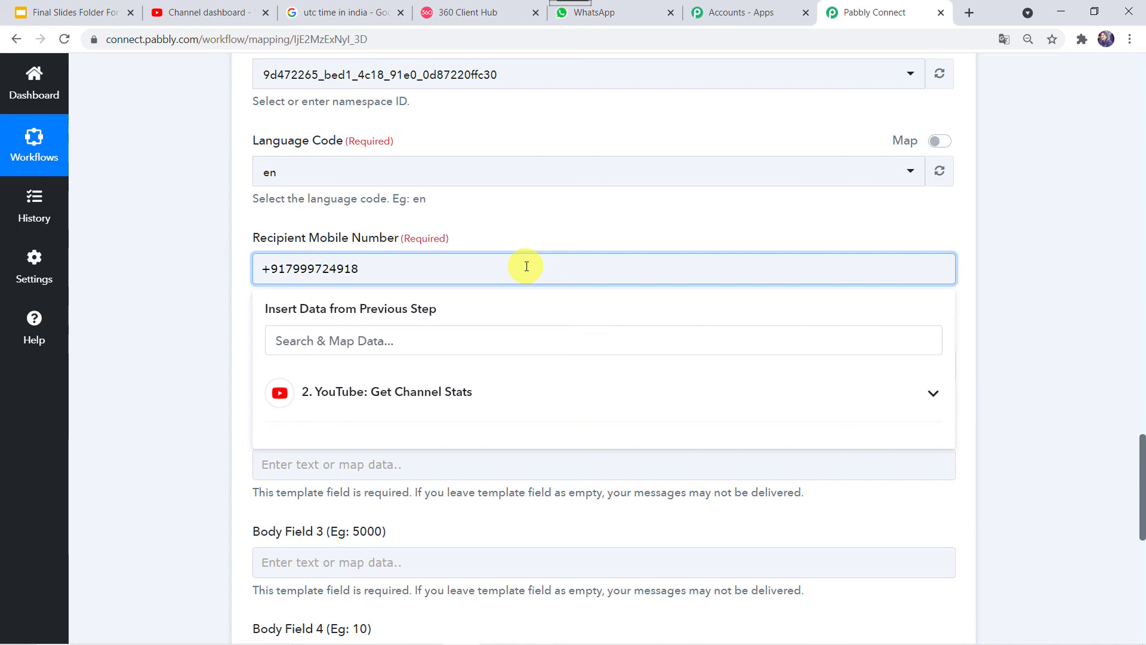
key(Tab)
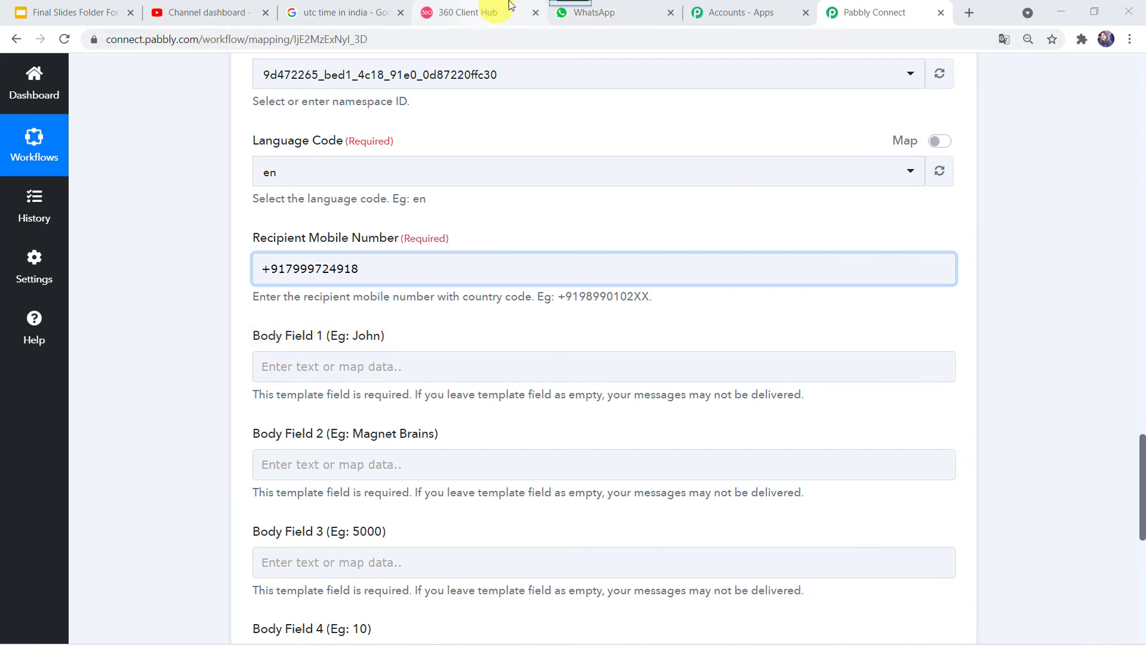
click(473, 13)
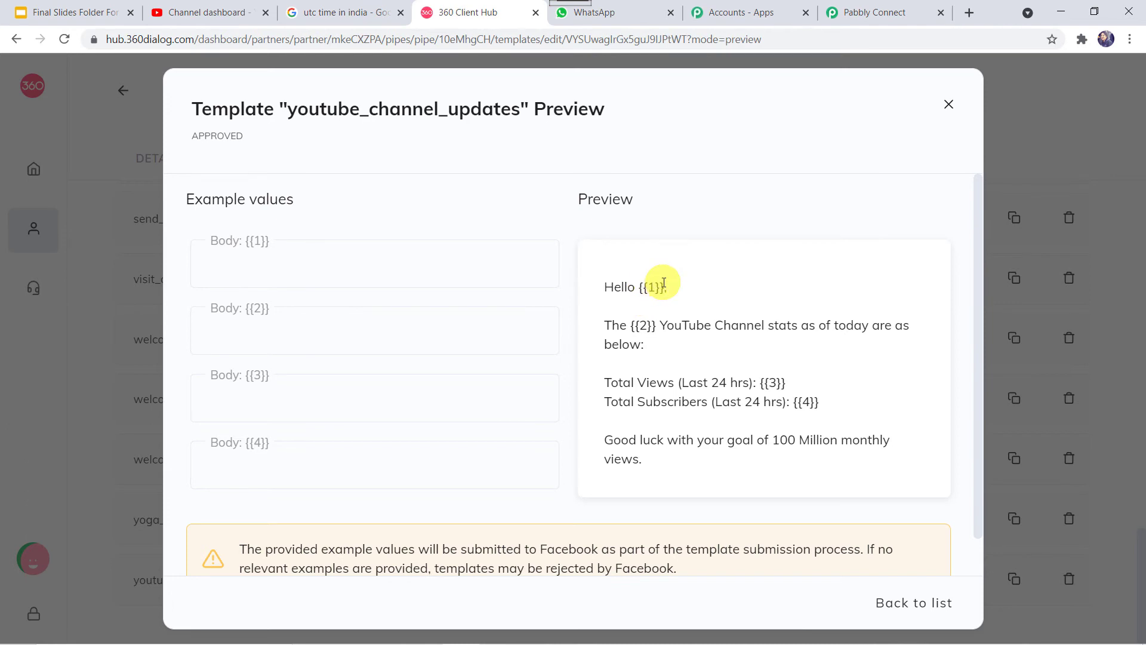
click(891, 18)
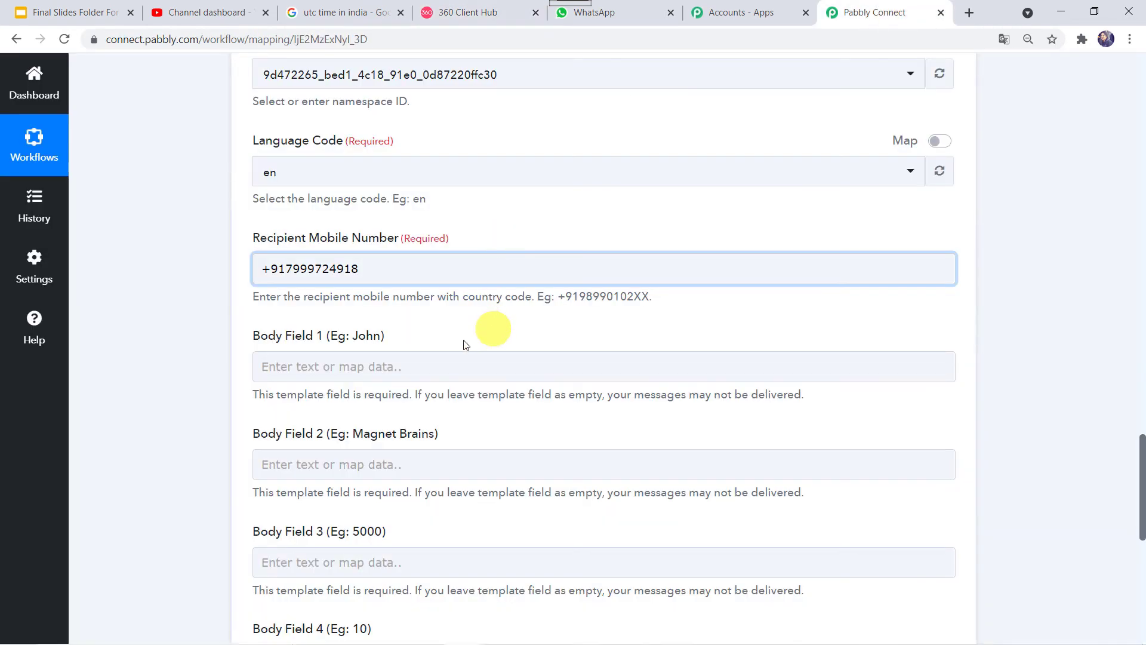
click(359, 374)
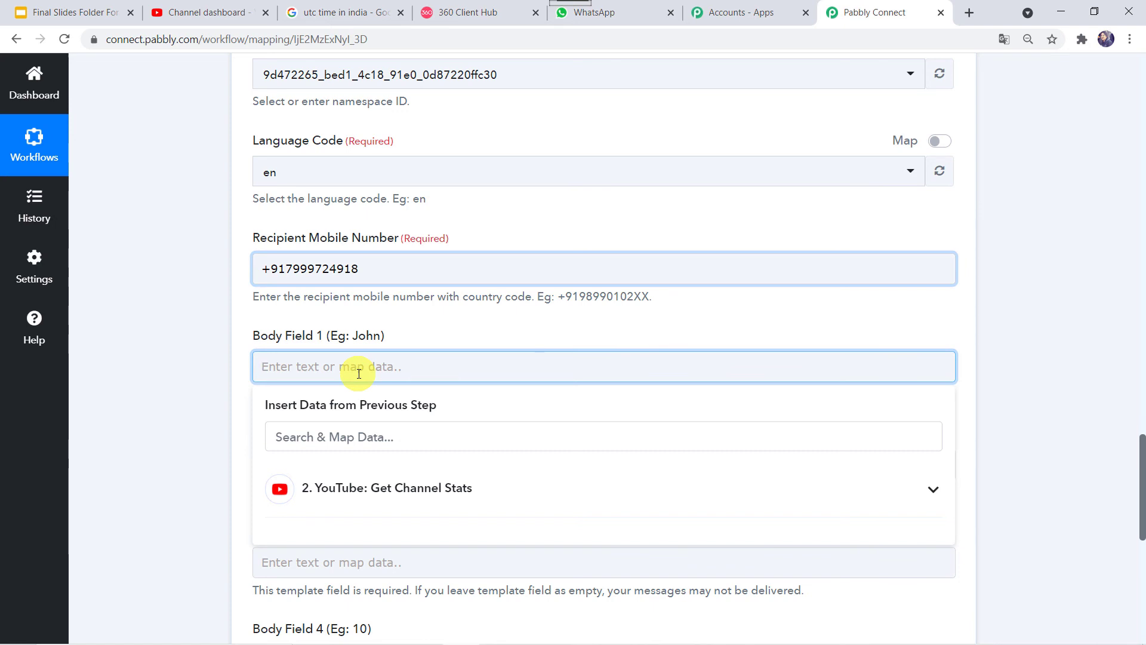
Step: Fill Body Field 1 with the recipient's first name and look up the channel name in YouTube
text(Smitha)
click(203, 360)
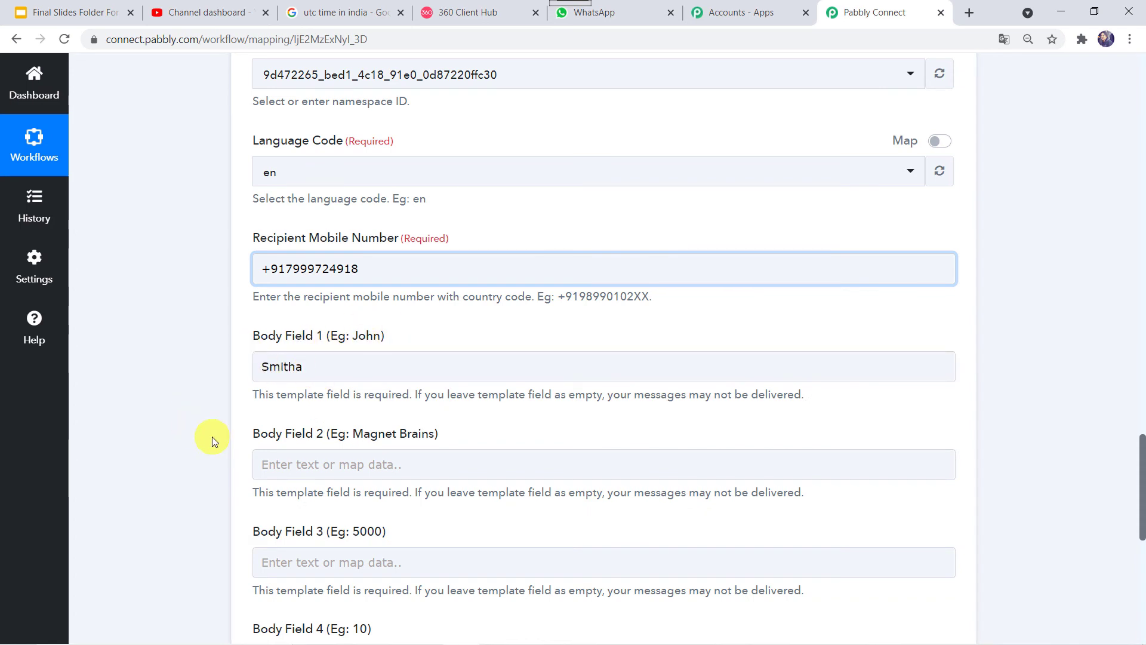
scroll(214, 438, down, 2)
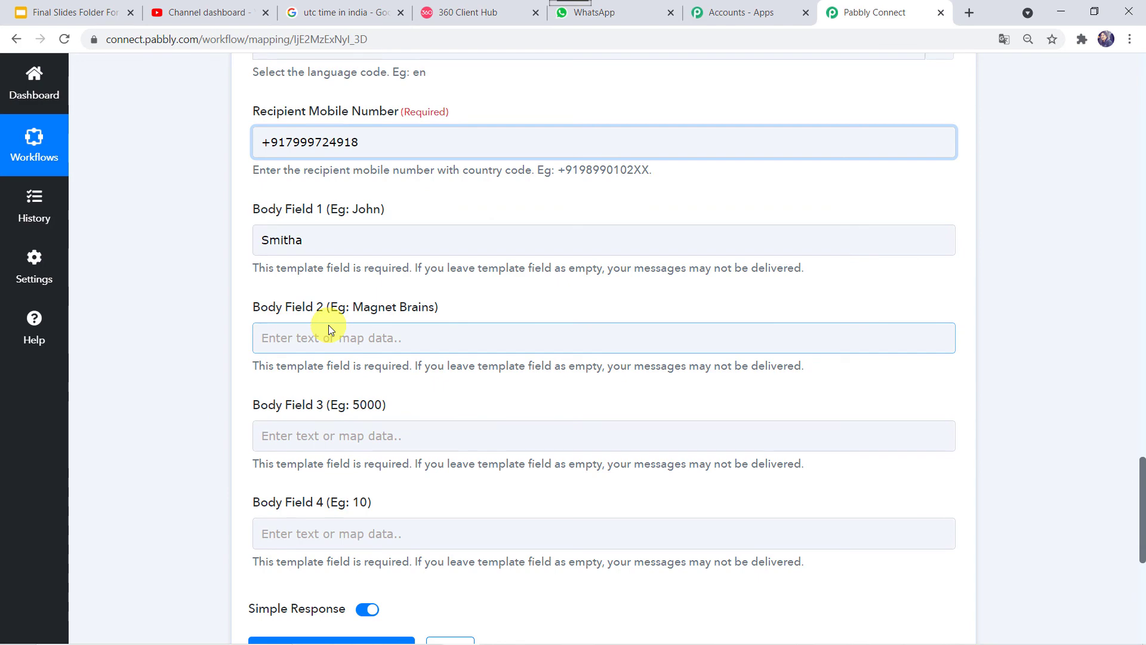
click(235, 12)
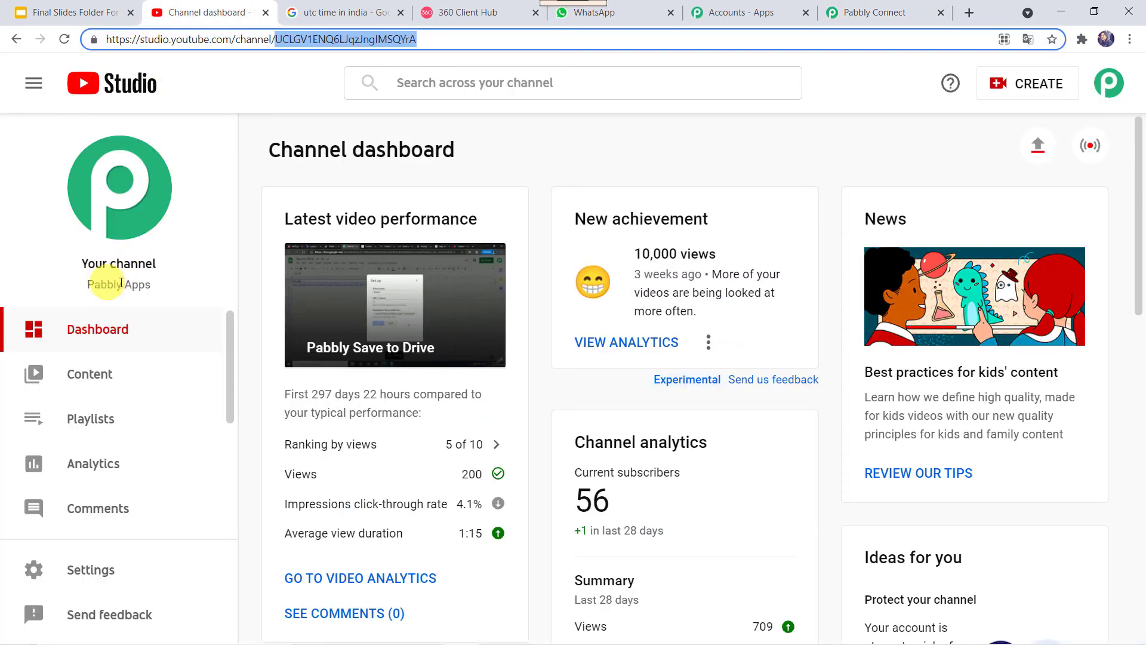
click(844, 8)
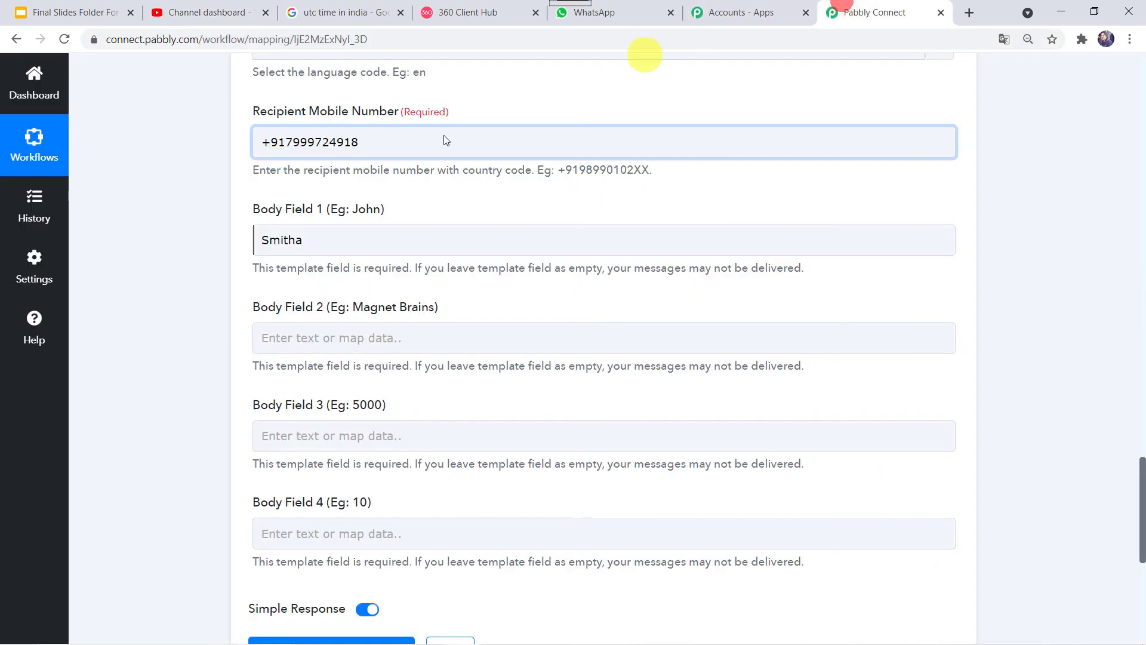
Step: Fill Body Field 2 with the channel name 'Pabbly Apps'
click(308, 341)
text(Pabbly Apps)
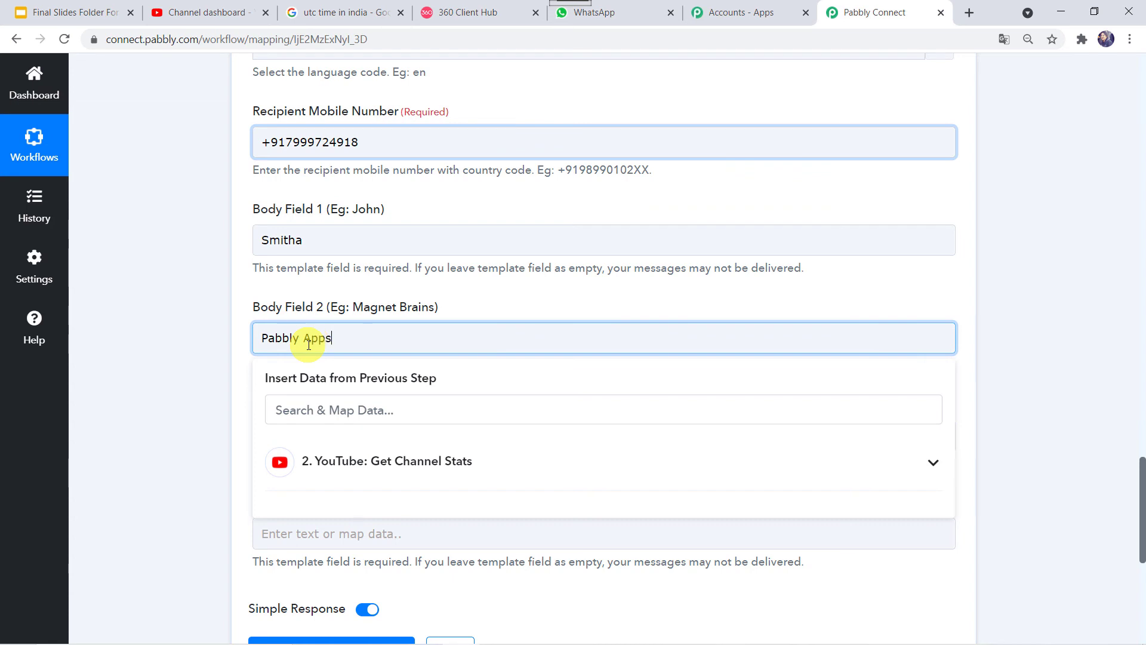
click(199, 408)
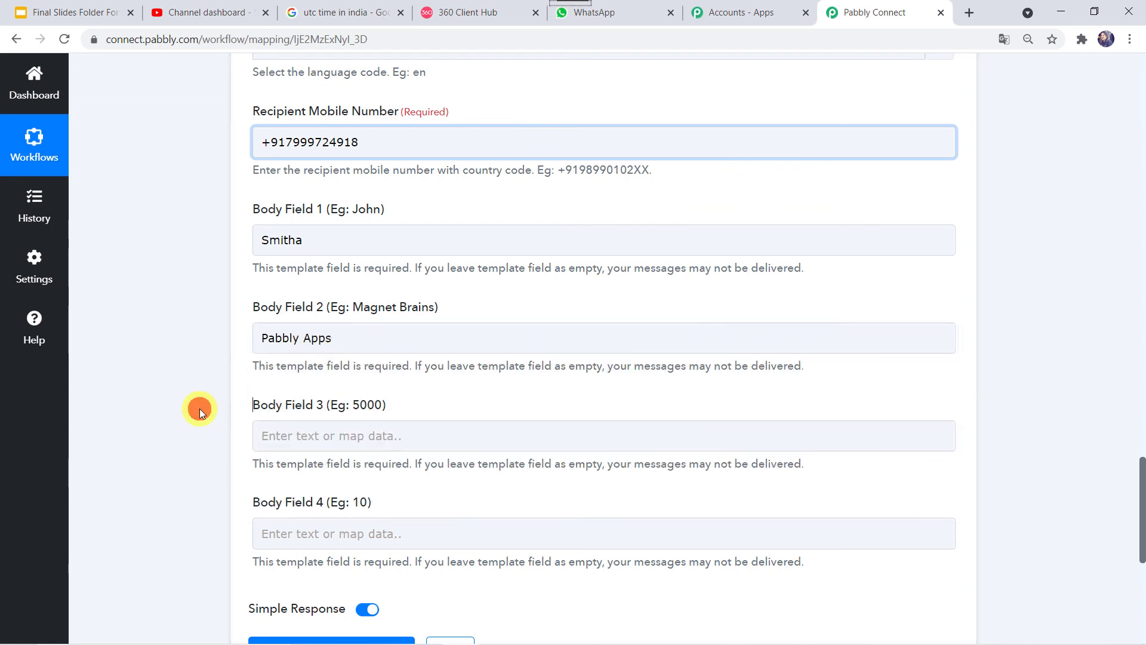
scroll(199, 408, down, 3)
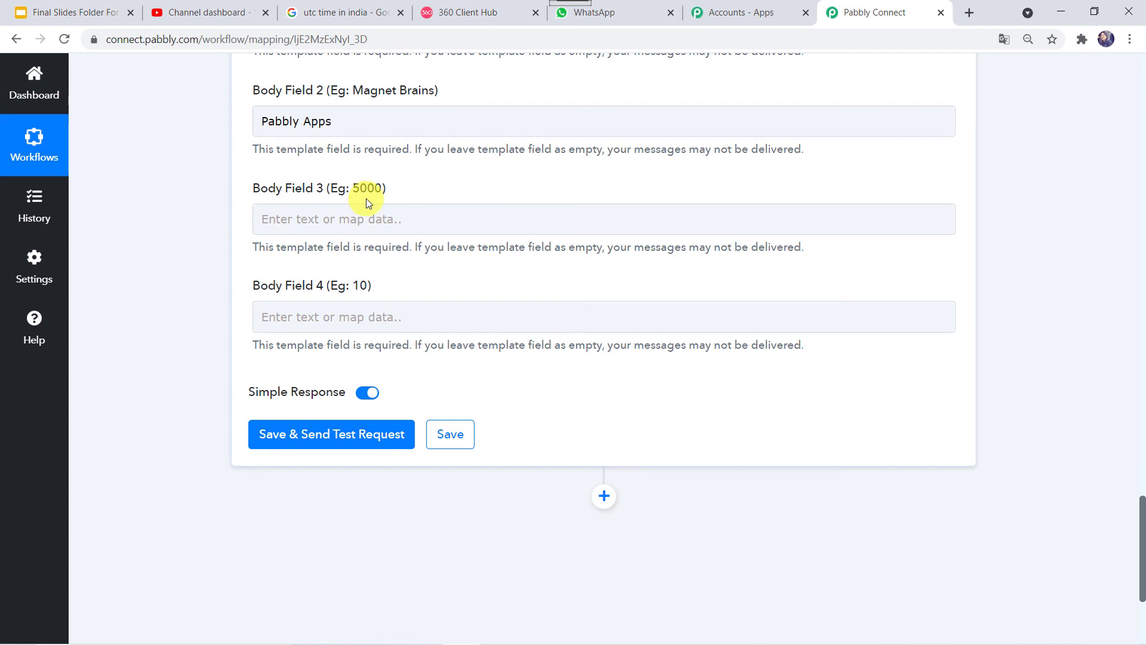
Step: Map YouTube: Get Channel Stats Items 0 Statistics ViewCount (10107) into Body Field 3
click(491, 14)
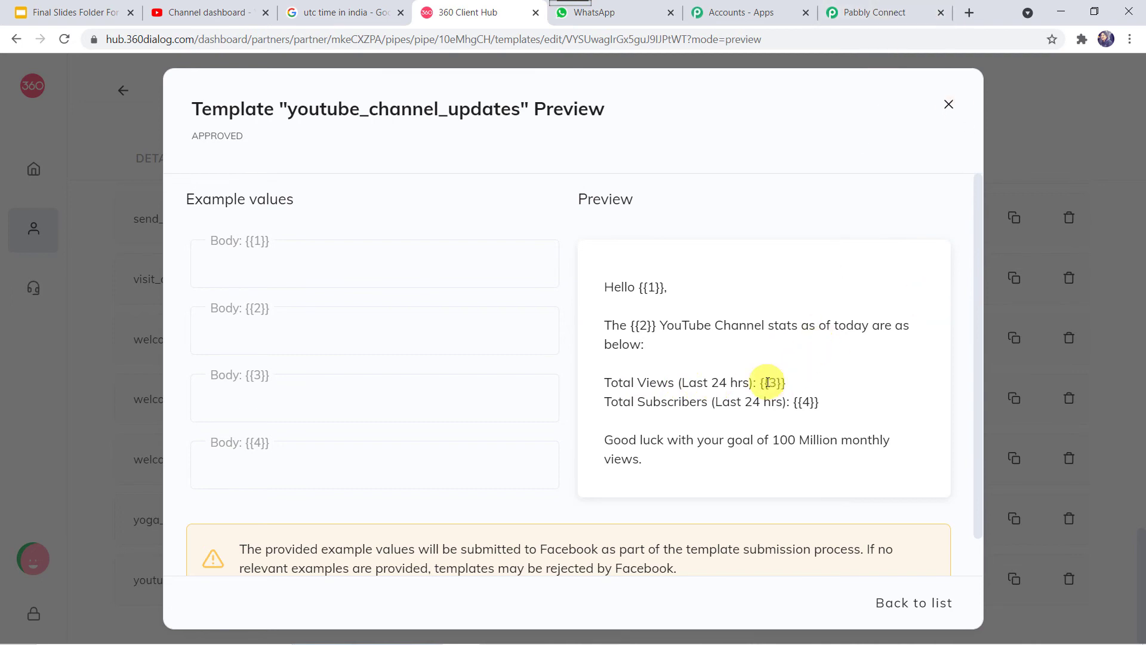
click(874, 13)
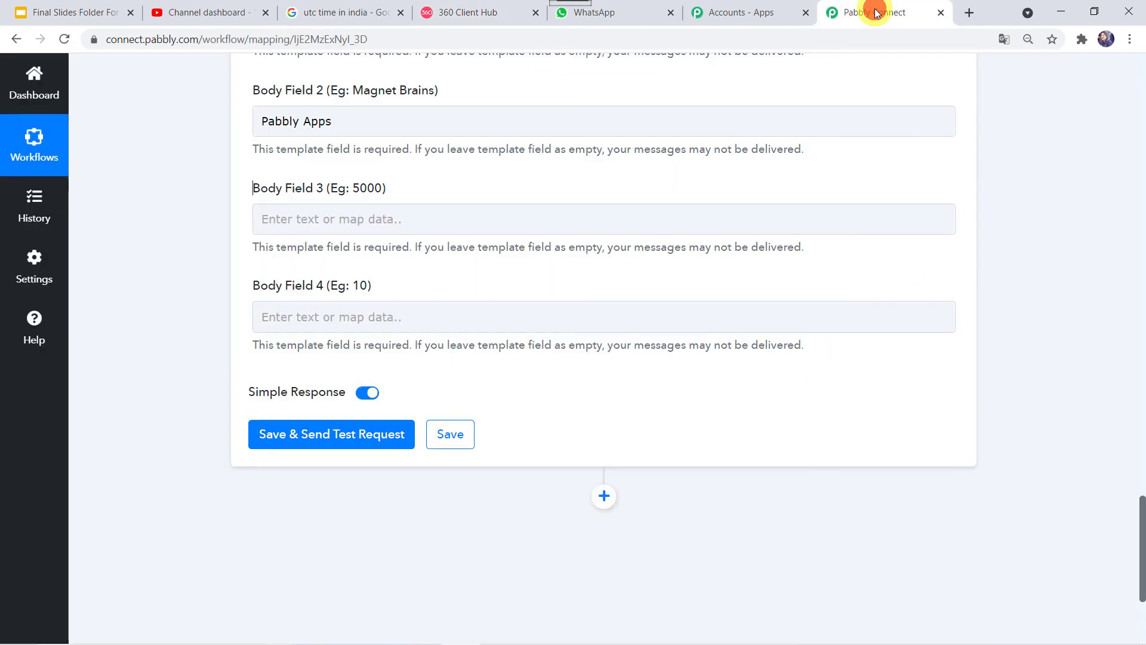
click(351, 220)
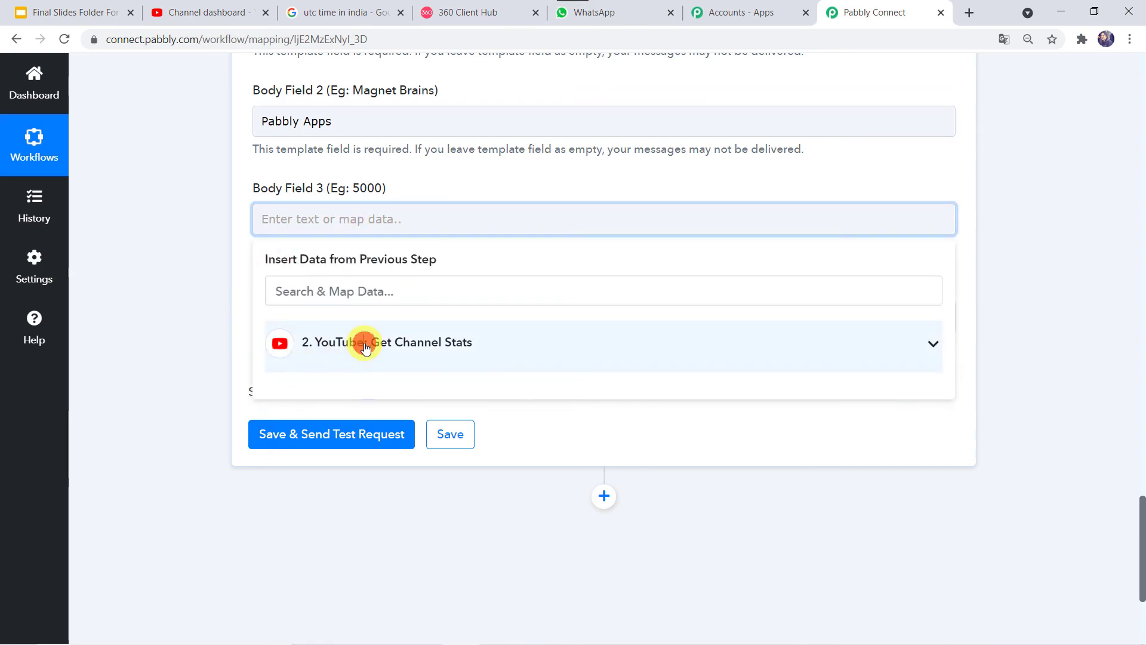
click(366, 349)
scroll(383, 478, down, 2)
scroll(397, 522, down, 7)
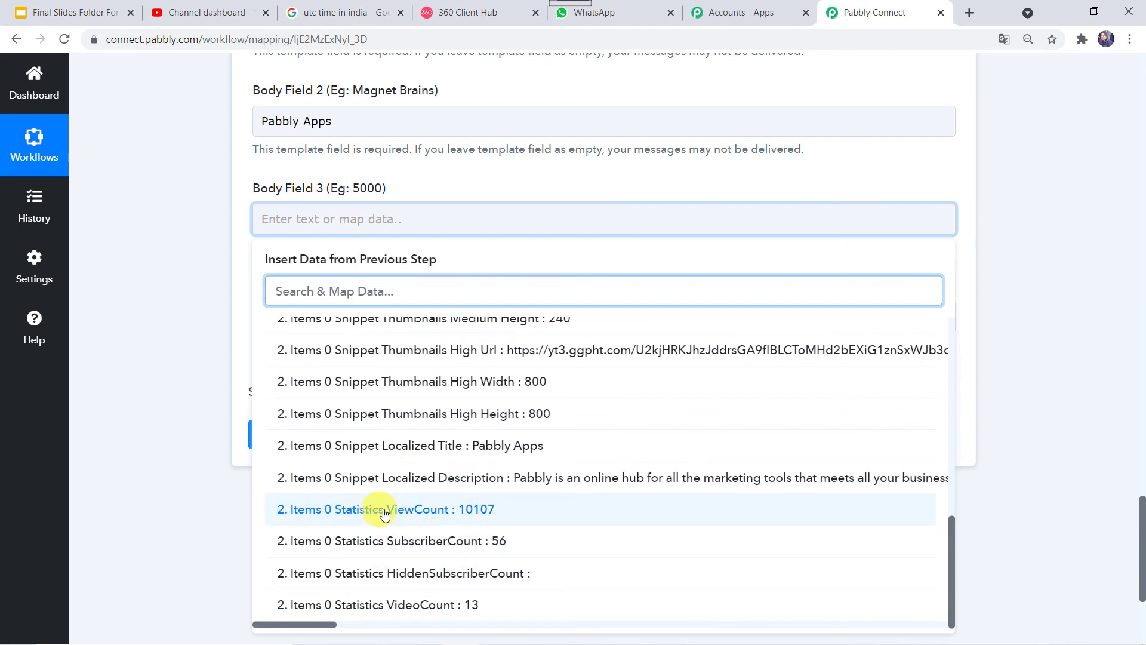
click(452, 513)
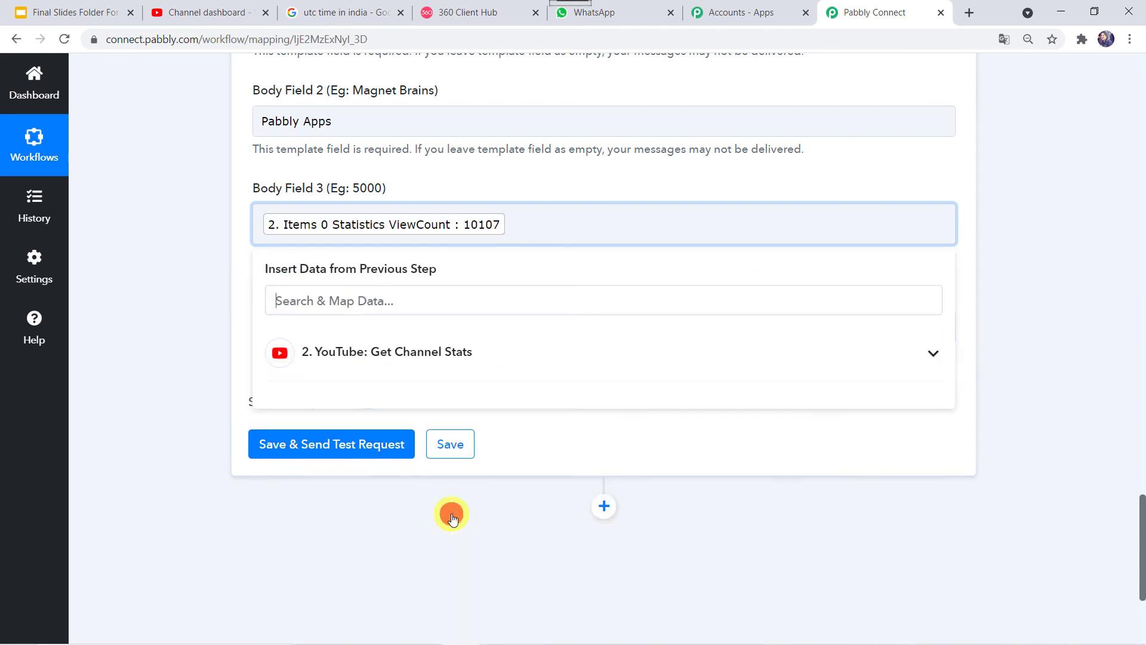
click(194, 334)
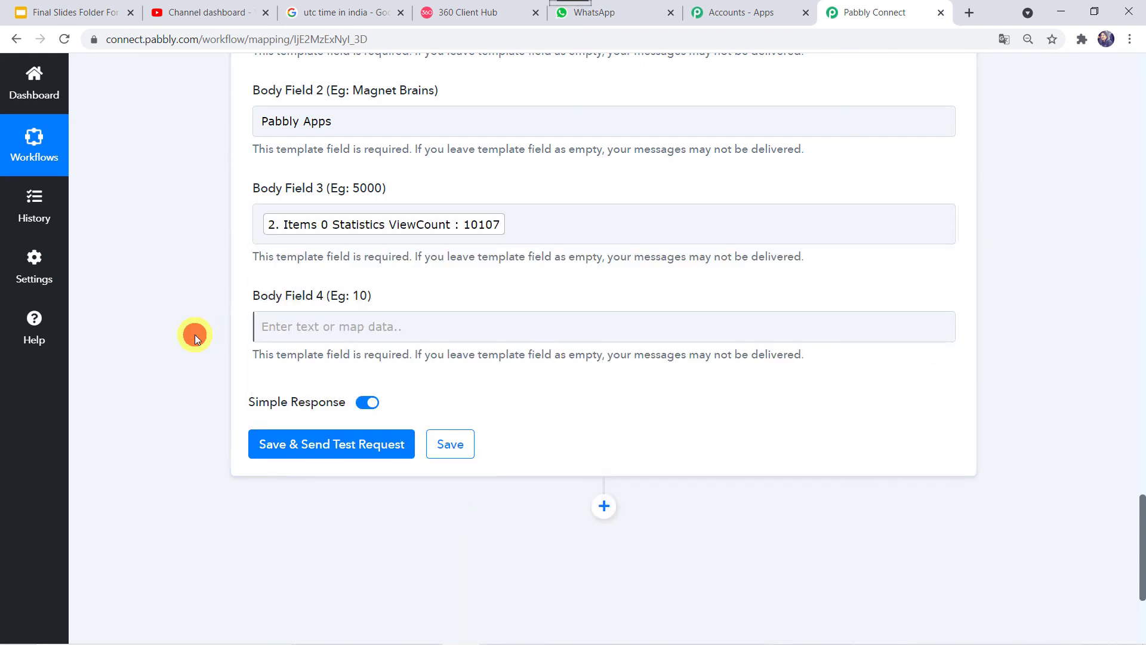
Step: Check the template's fourth placeholder and review the workflow data before filling Body Field 4
click(485, 17)
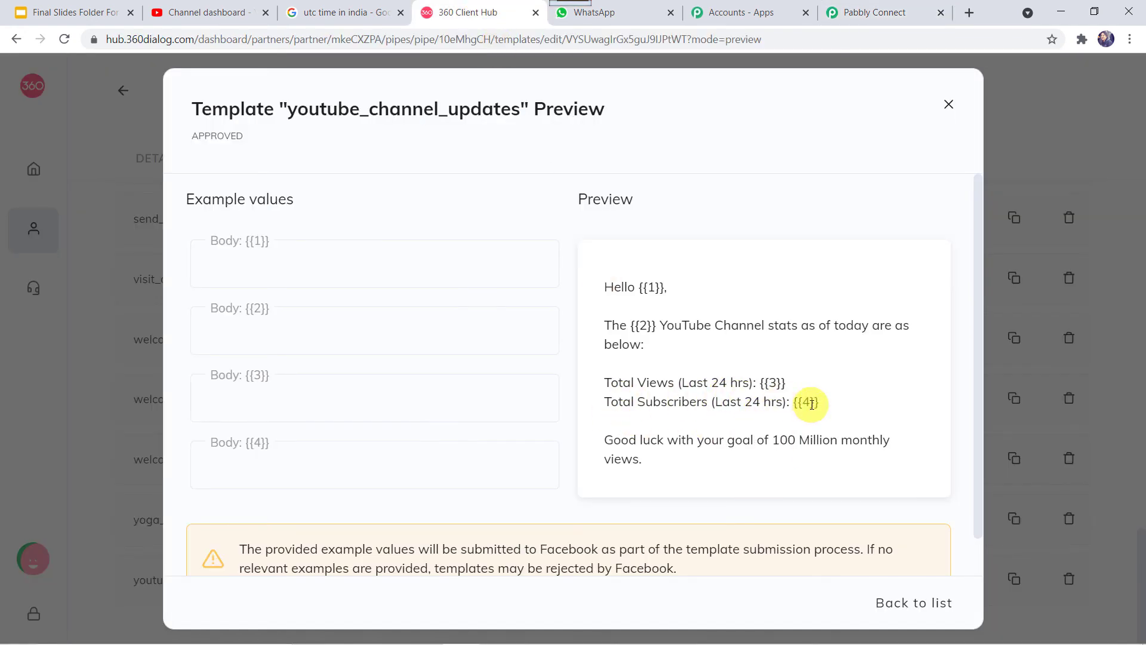
click(886, 15)
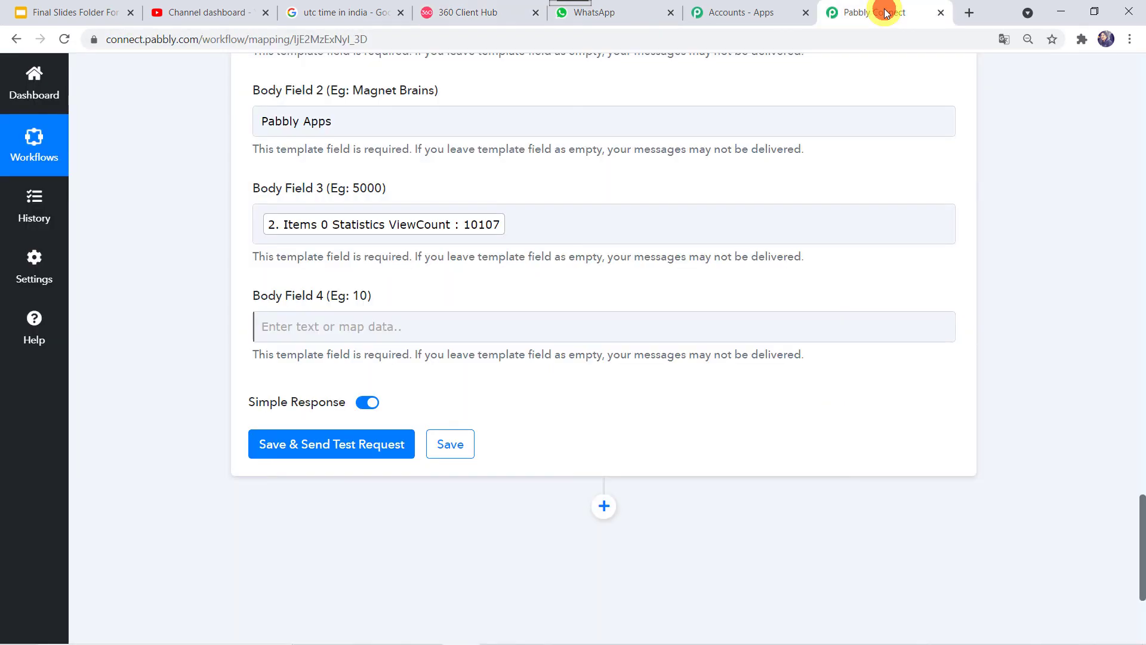
click(329, 326)
click(160, 137)
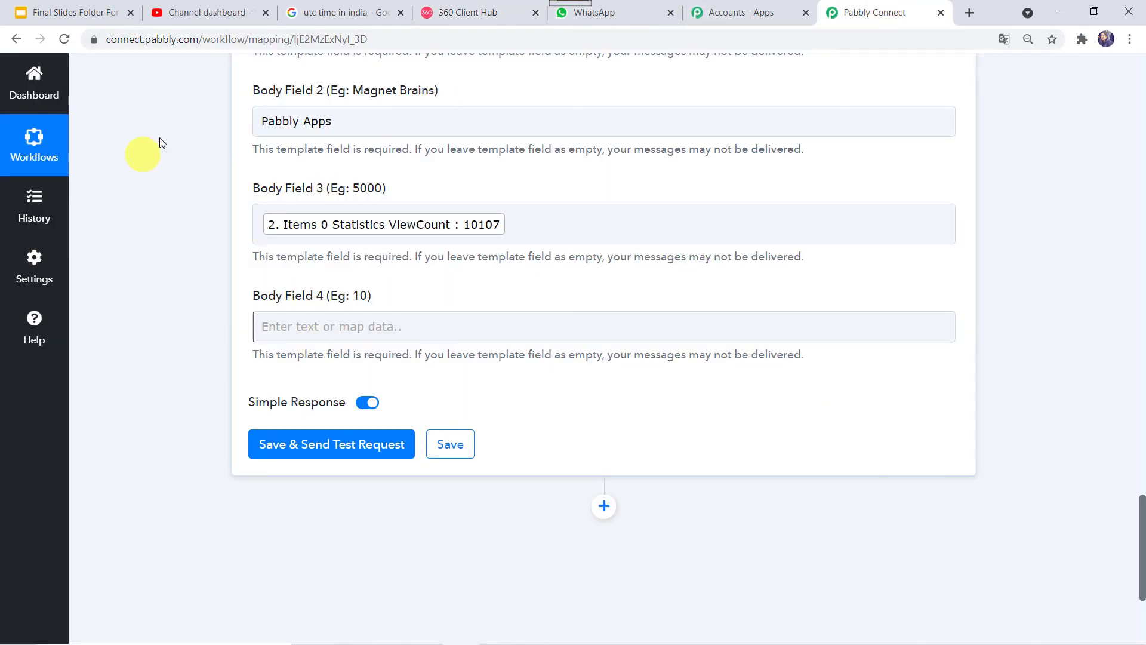
scroll(160, 138, up, 15)
scroll(160, 137, up, 3)
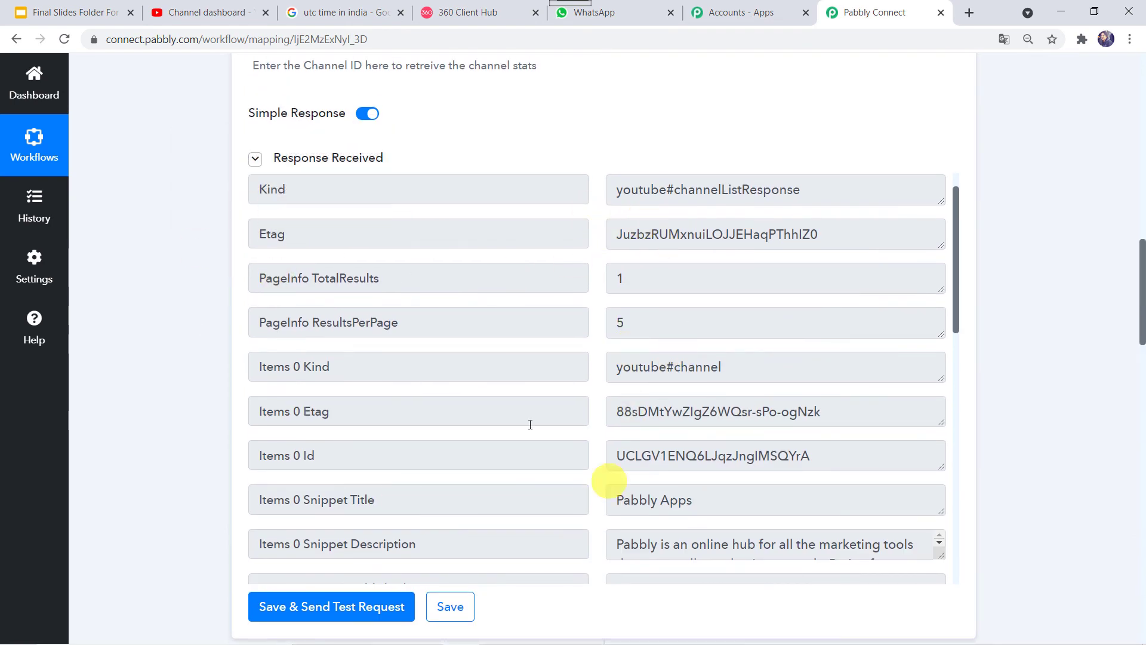
scroll(586, 448, down, 12)
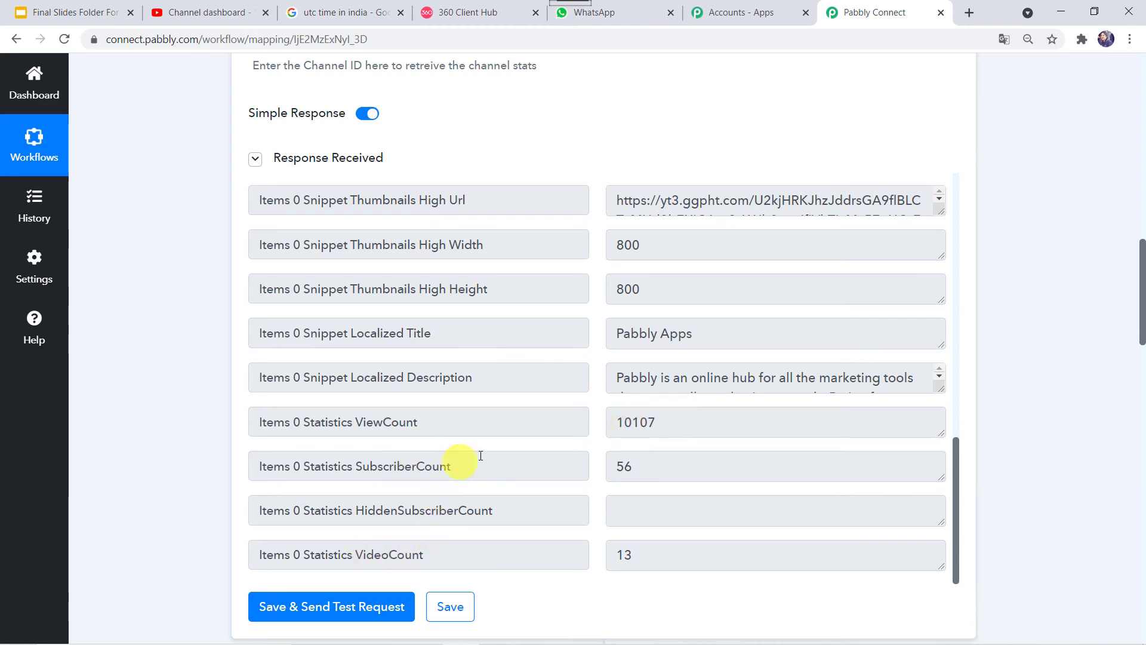
scroll(220, 487, down, 20)
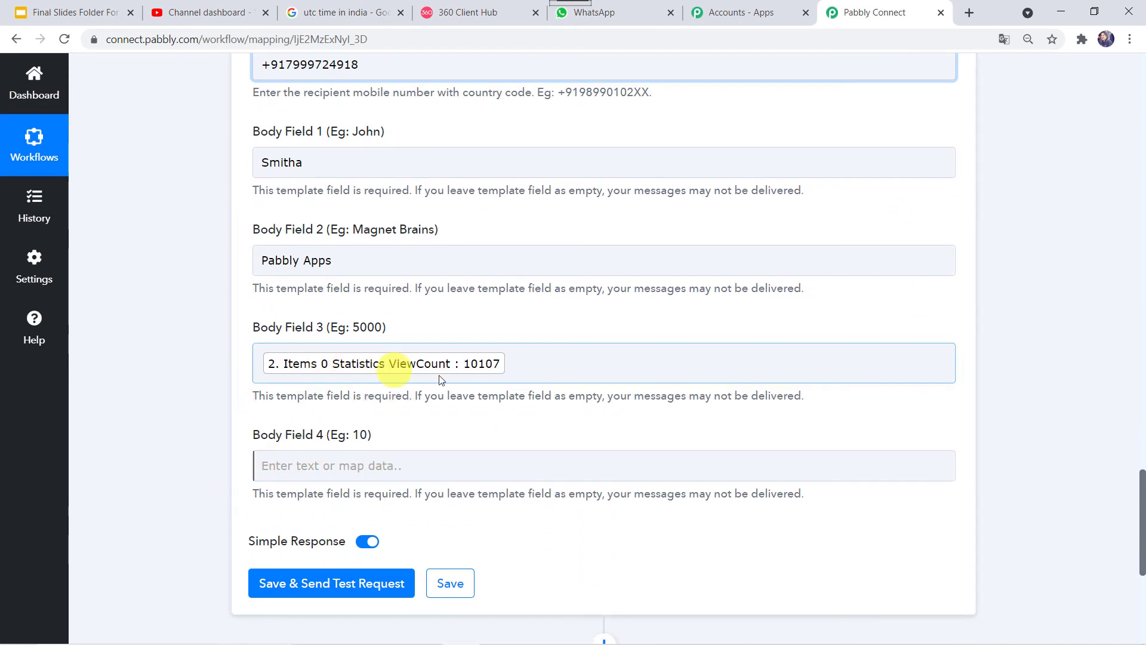
Step: Map Statistics SubscriberCount (56) into Body Field 4 and send a test request that returns a message ID
click(317, 463)
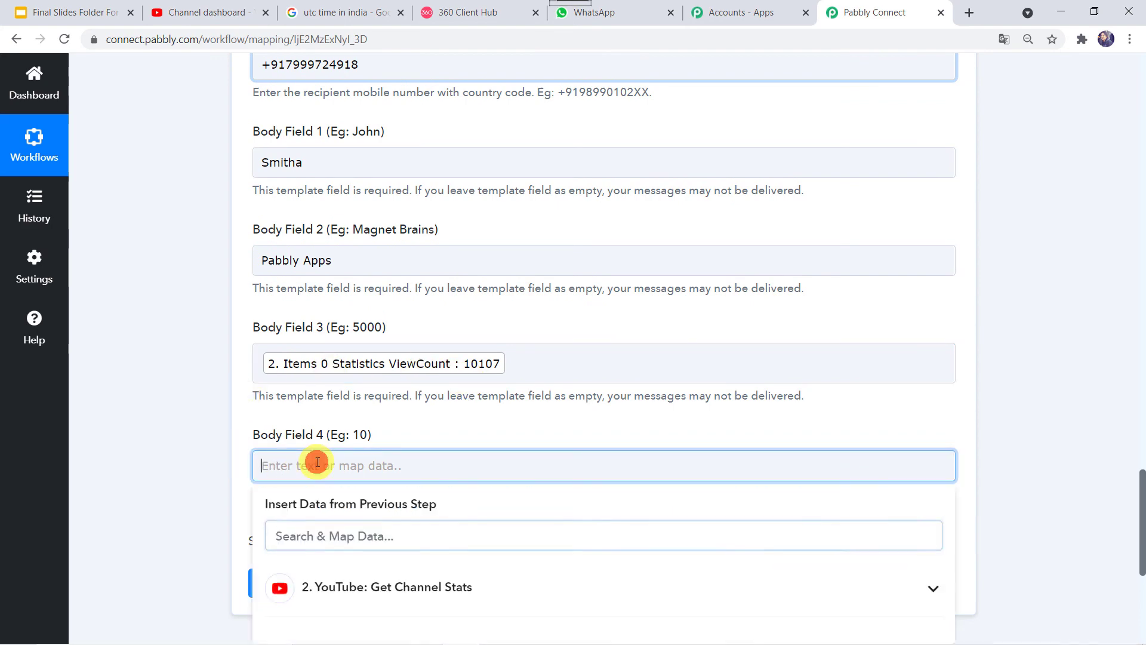
scroll(187, 442, down, 4)
click(394, 355)
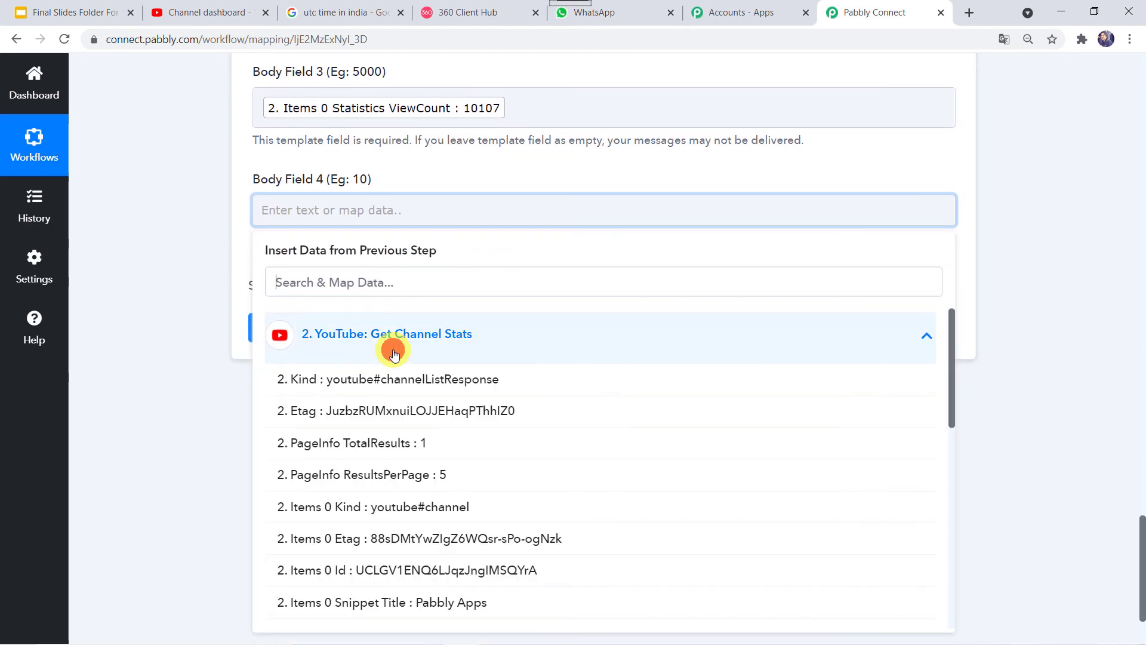
scroll(409, 554, down, 5)
scroll(408, 558, down, 3)
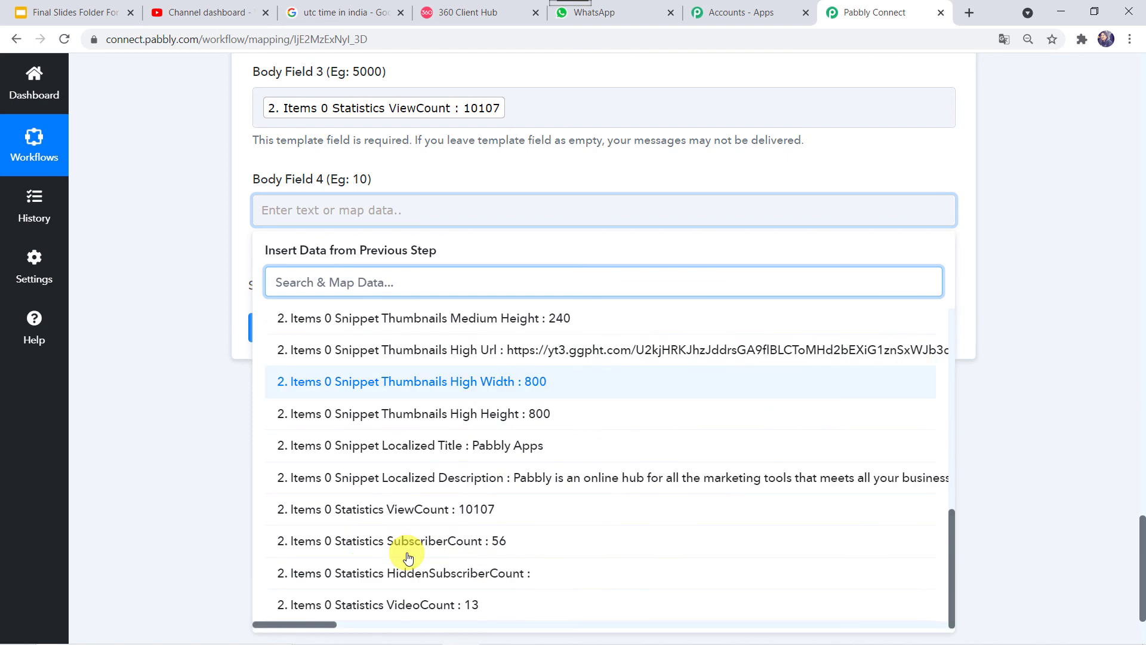
click(446, 550)
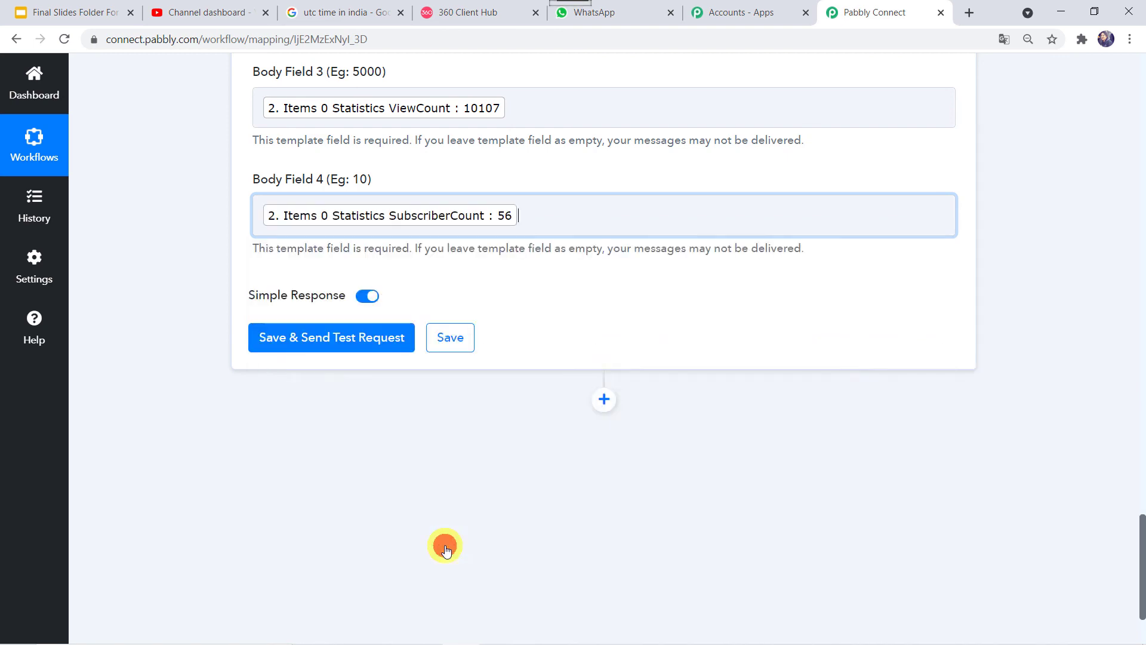
click(130, 421)
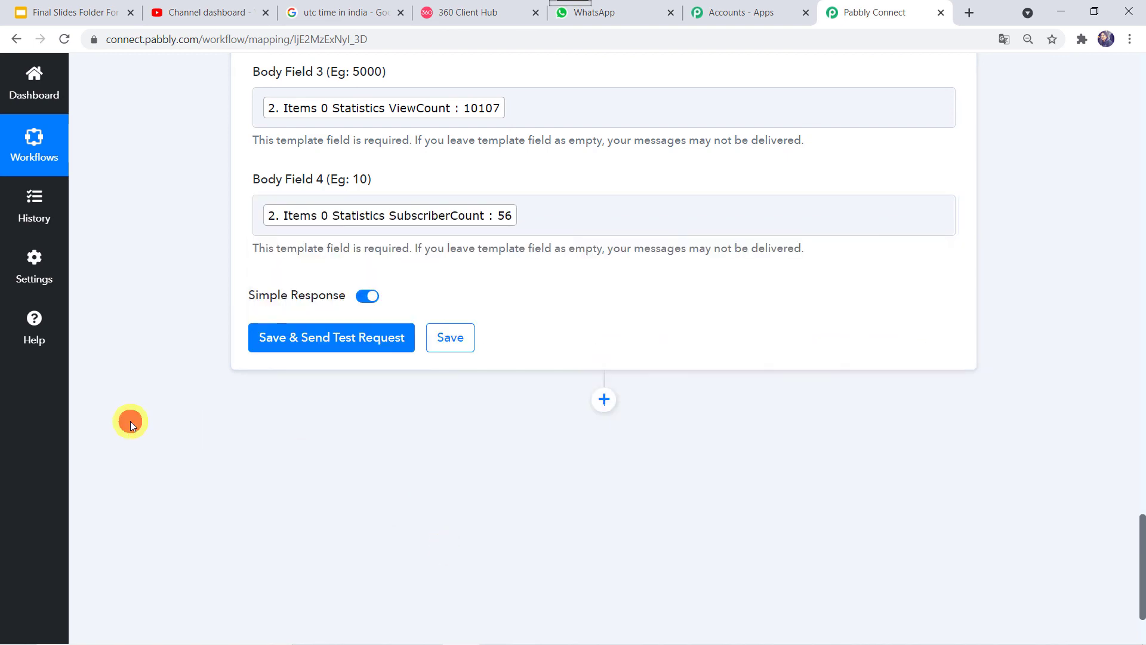
click(306, 336)
mouse_move(328, 342)
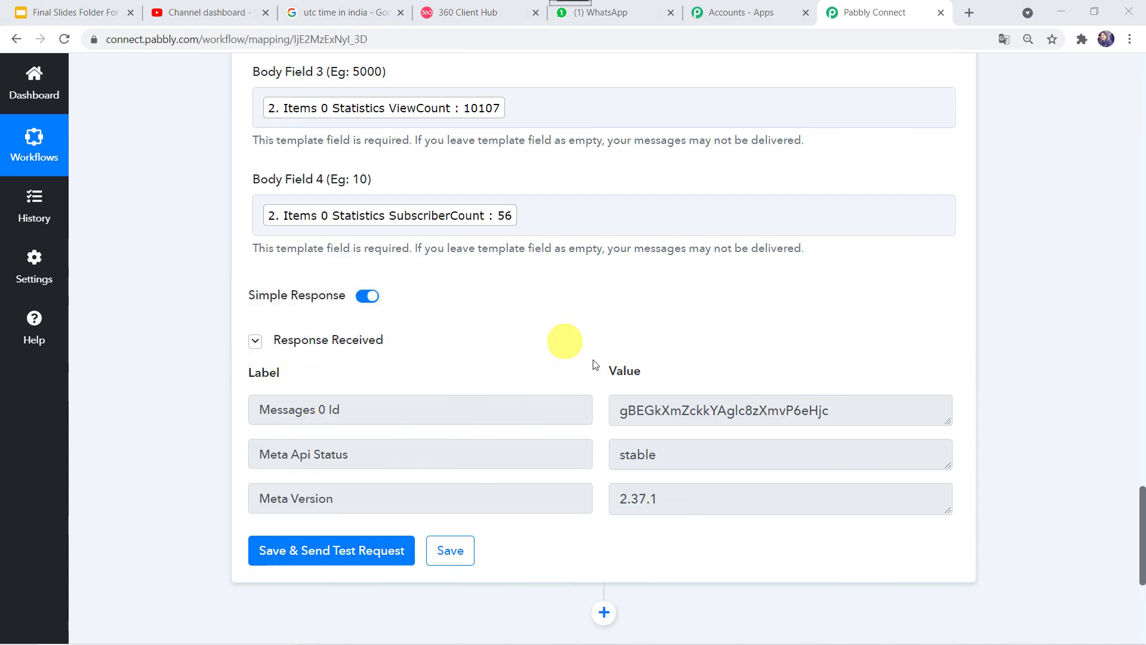
Step: Confirm in WhatsApp Web that the stats message with 10107 views and 56 subscribers arrived
click(633, 17)
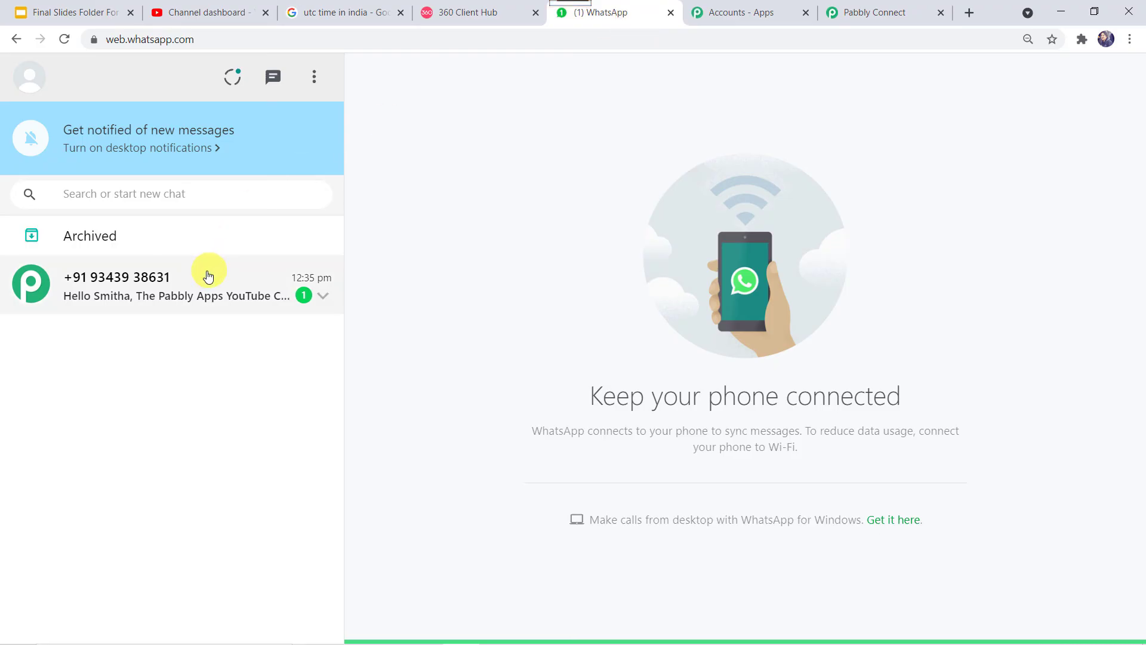
click(184, 304)
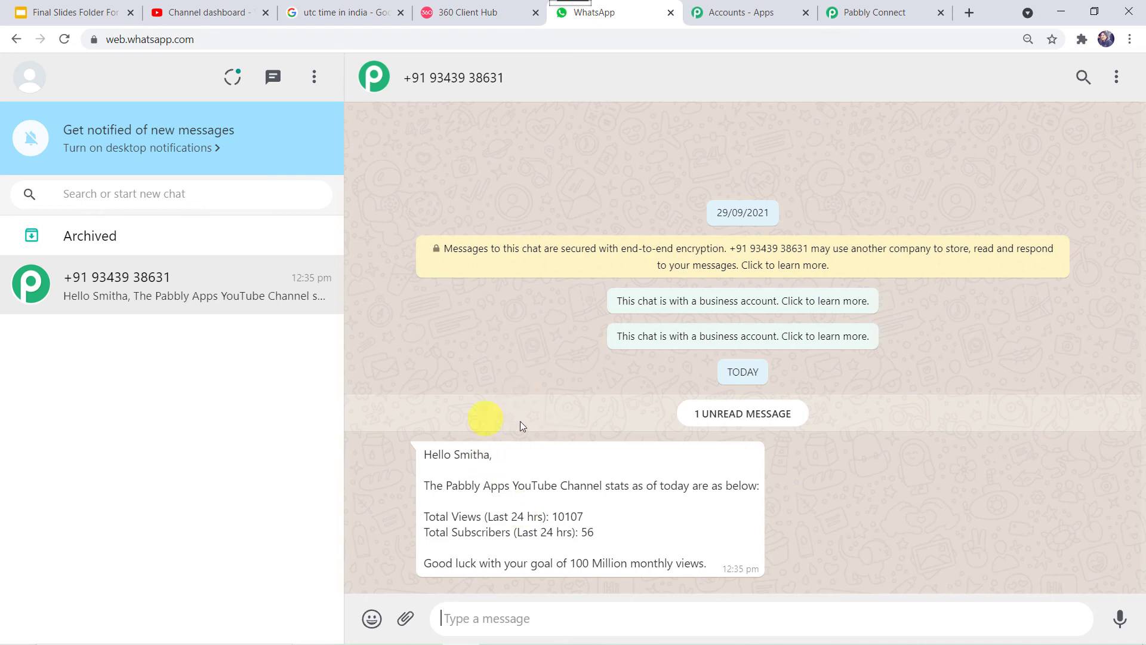
click(866, 11)
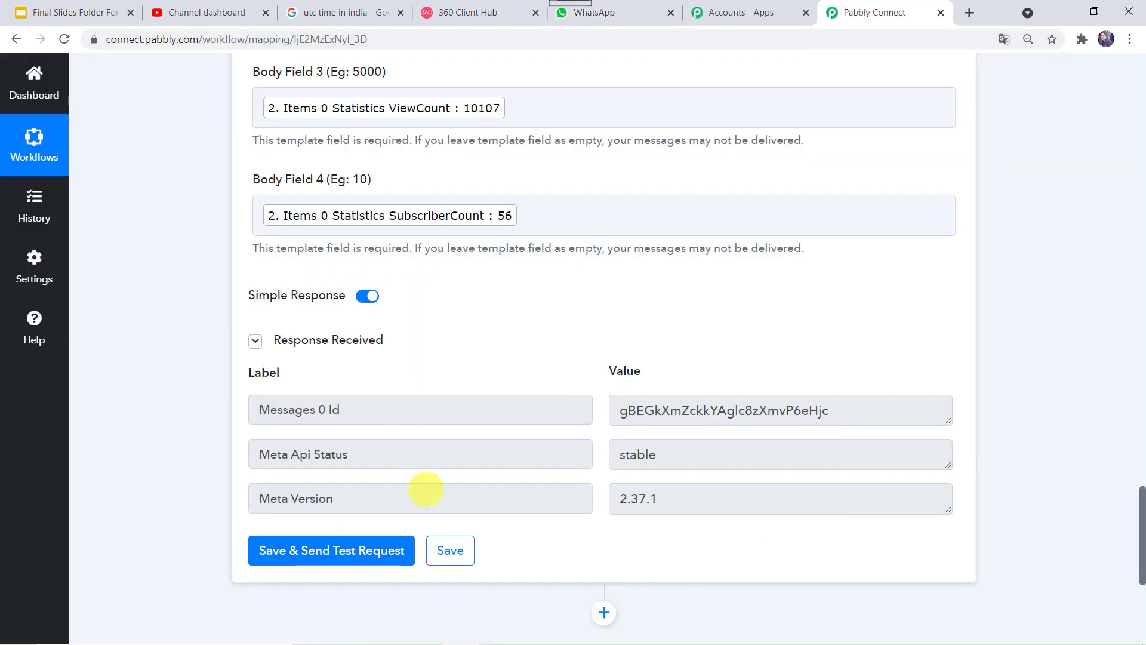
Step: Save the WhatsApp step and compare the current UTC time, 7:07 am, with the 07:00 AM schedule
click(450, 551)
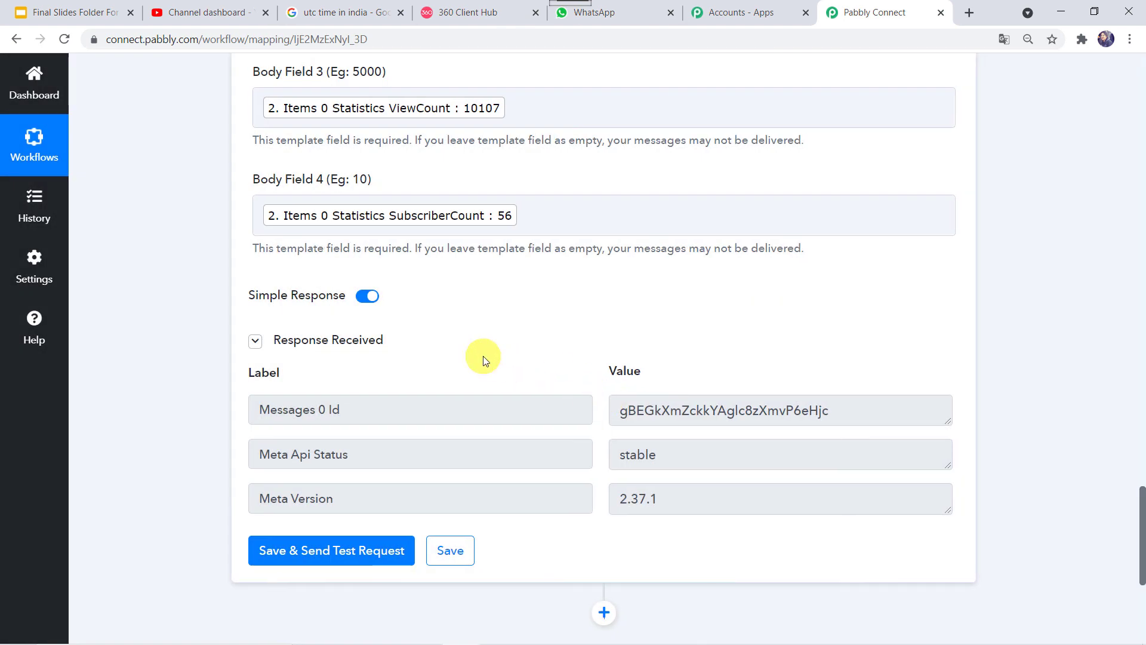
scroll(139, 287, up, 20)
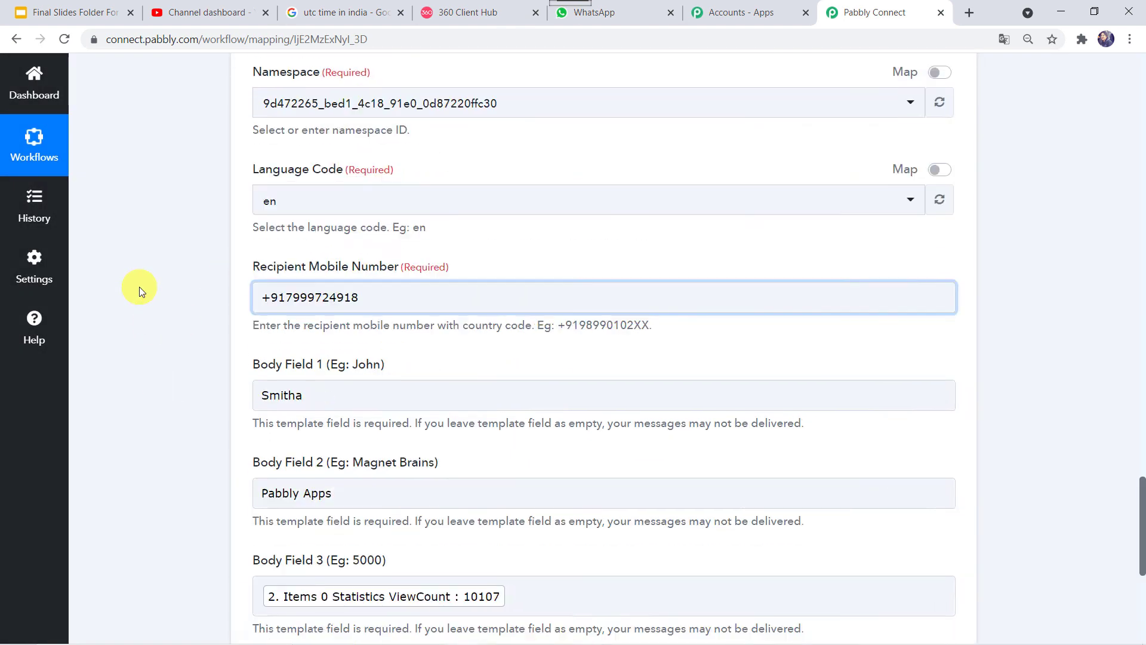
scroll(139, 287, up, 20)
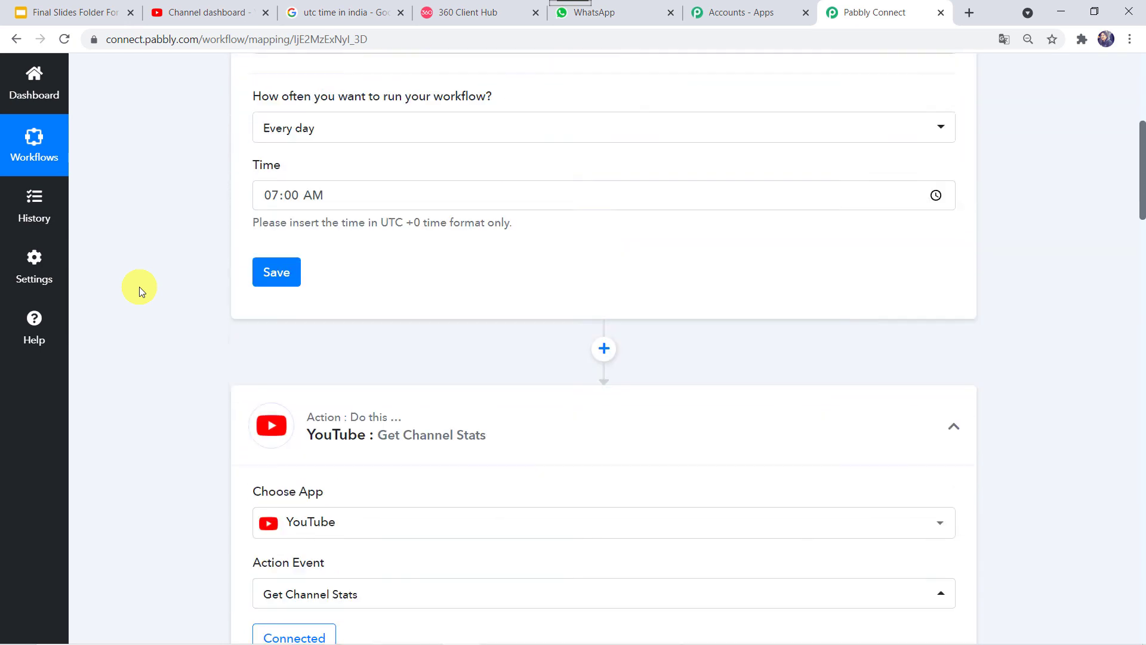
click(338, 17)
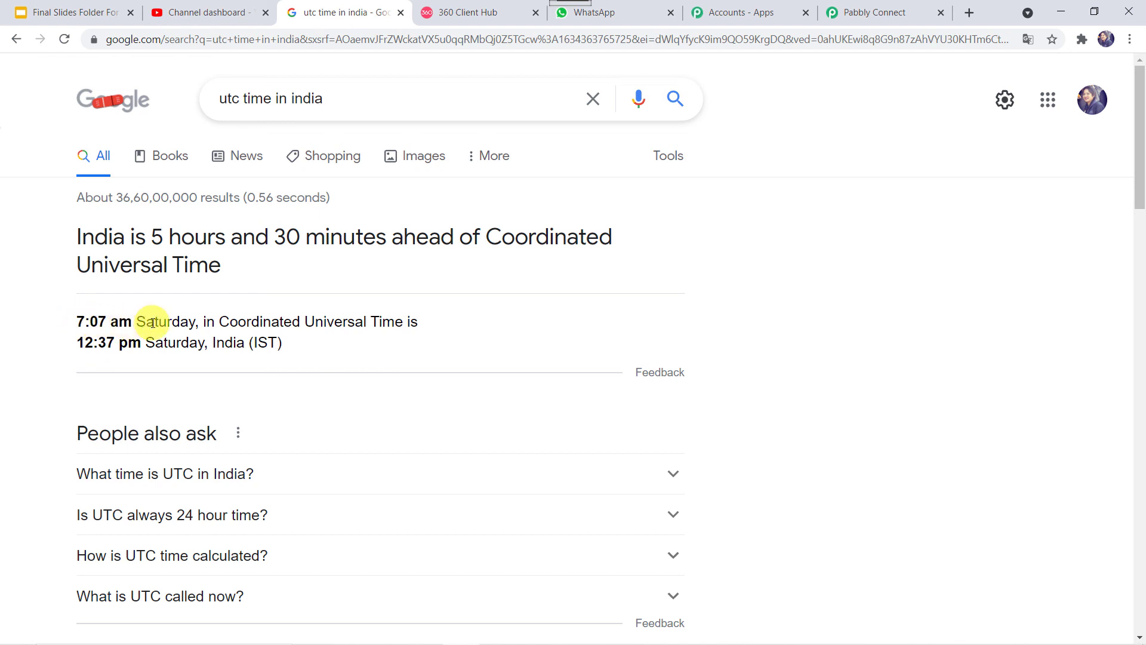
Step: Change the daily schedule minutes to 09 for 07:09 AM UTC, save, and check current UTC time
click(896, 11)
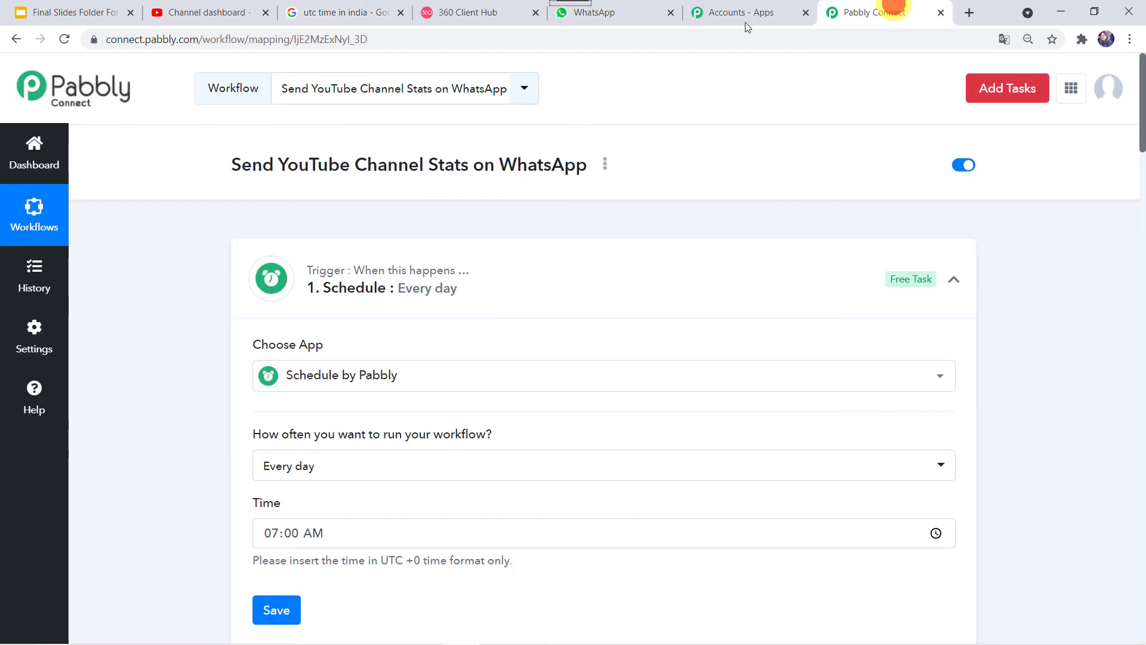
scroll(264, 418, down, 3)
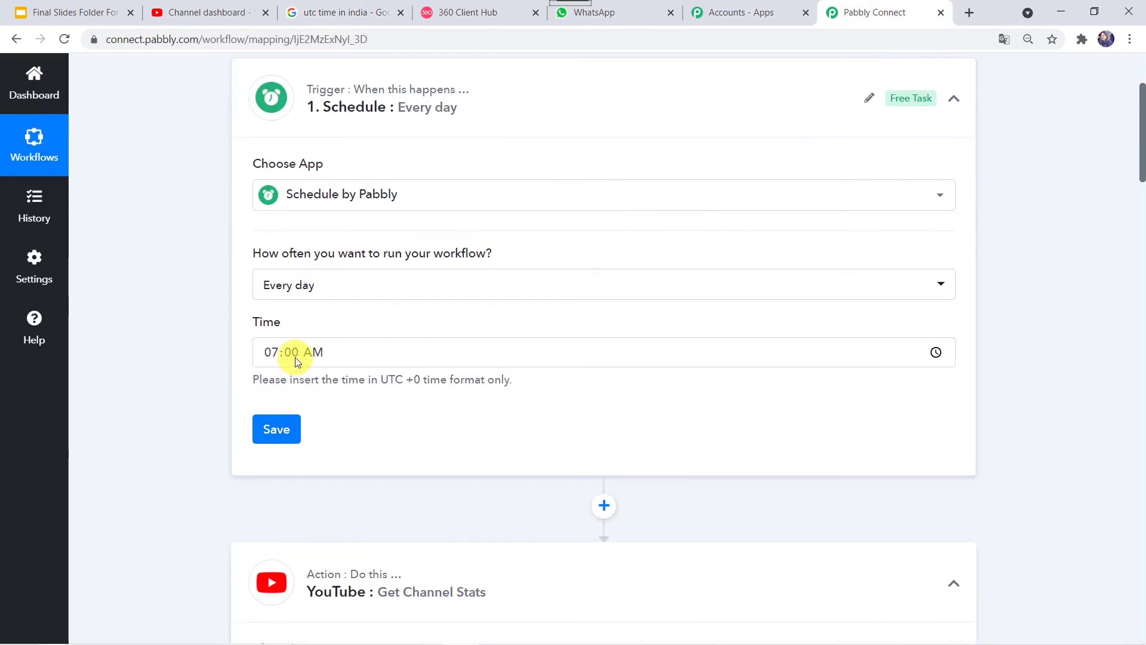
click(295, 357)
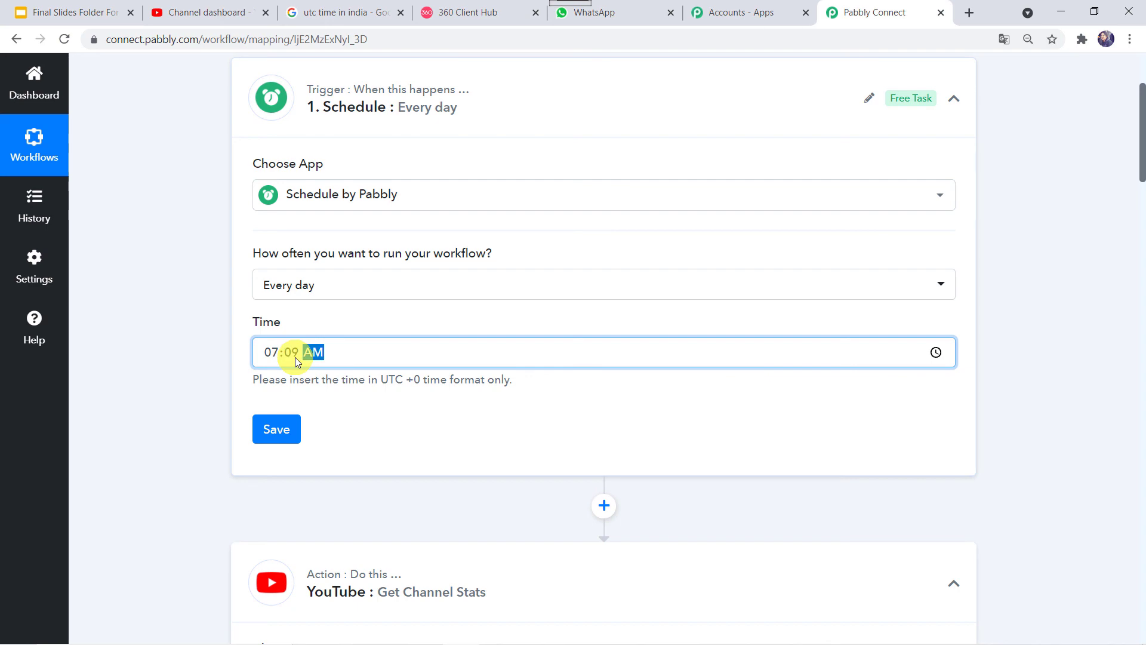
click(280, 435)
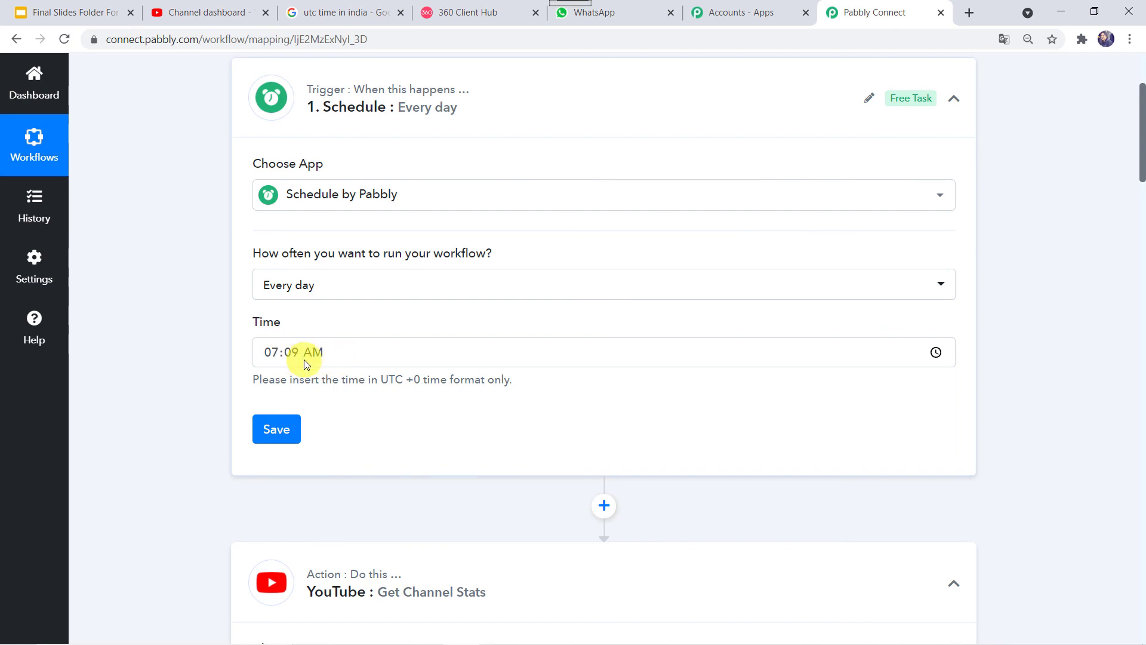
click(303, 358)
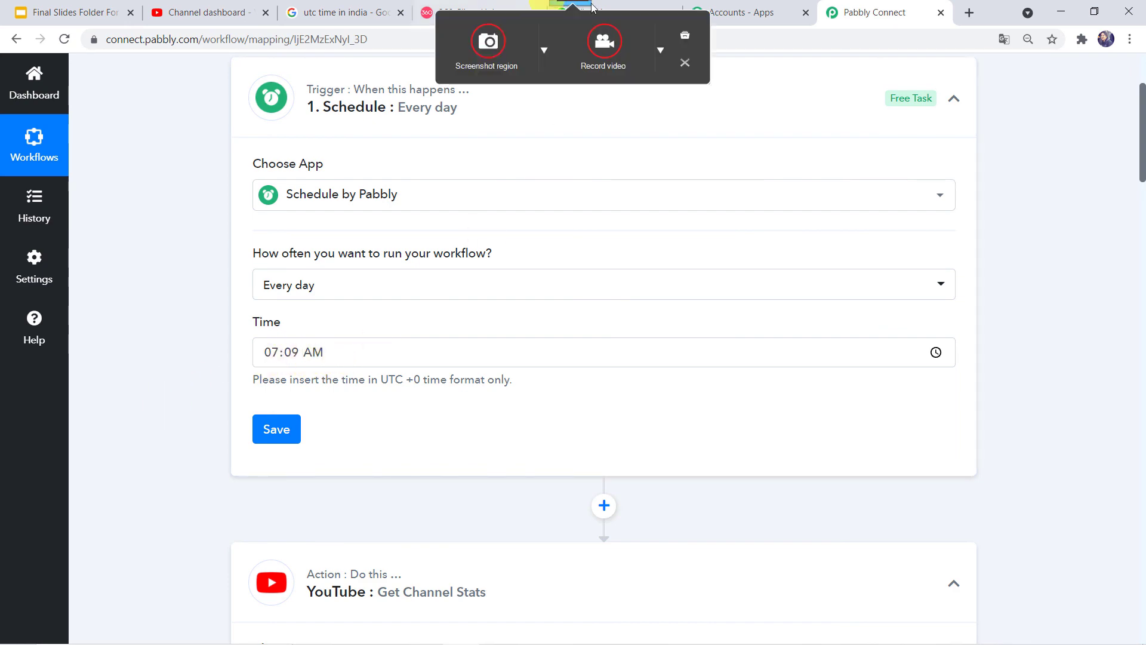
click(635, 4)
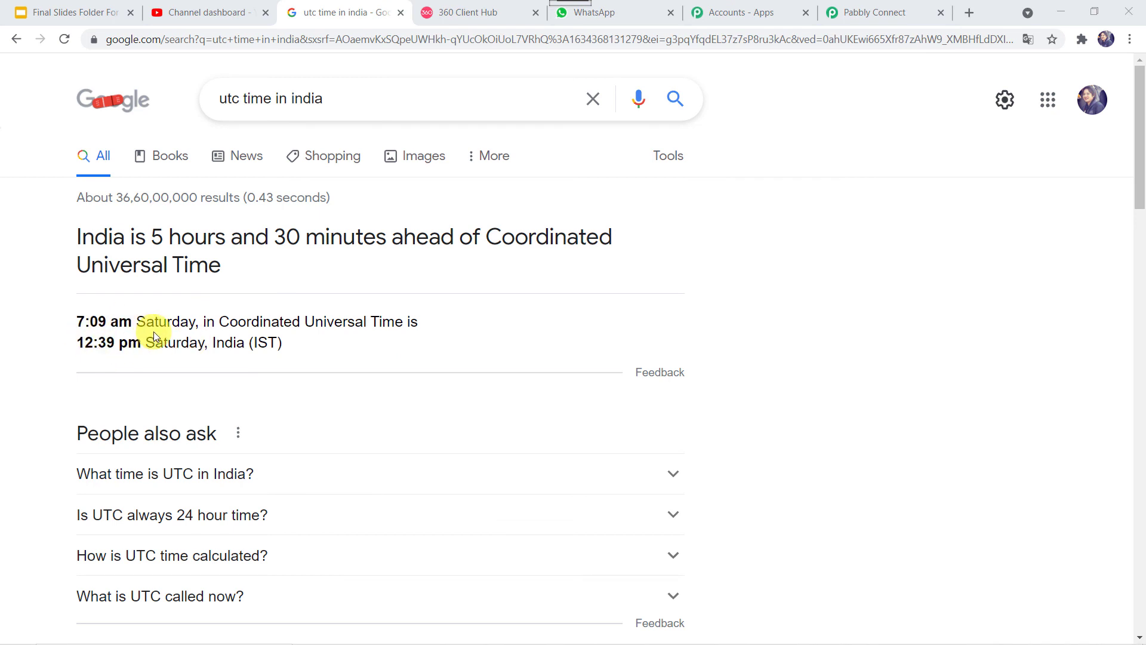
Step: Verify the 12:39 pm stats message arrived in WhatsApp Web, then return to the Pabbly workflow
click(615, 13)
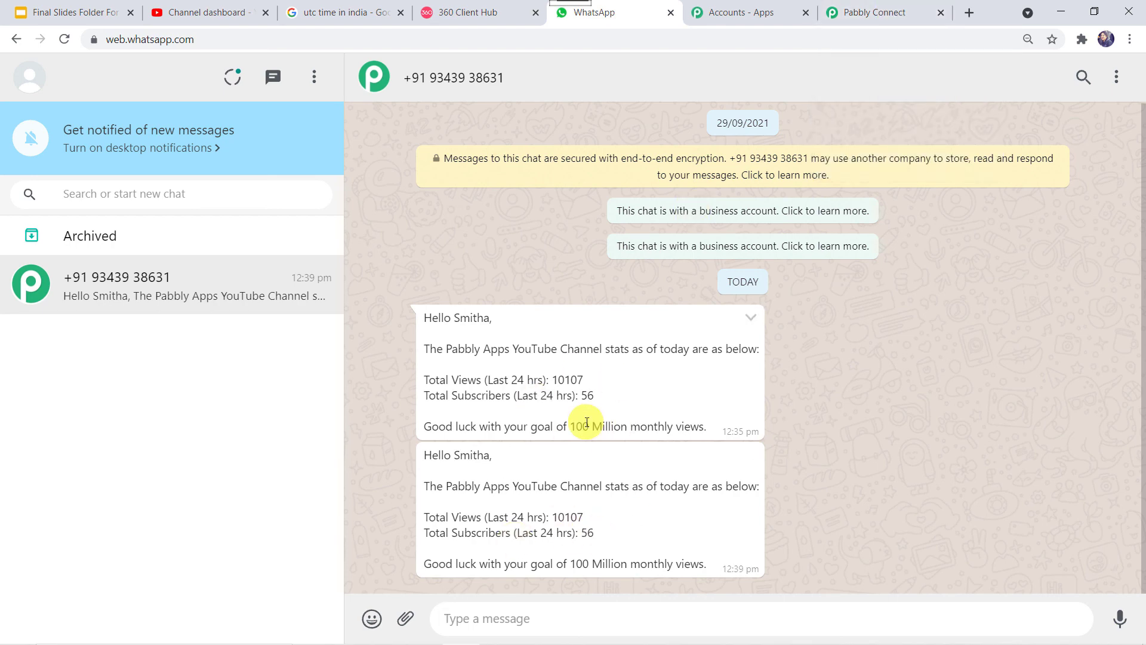
click(876, 8)
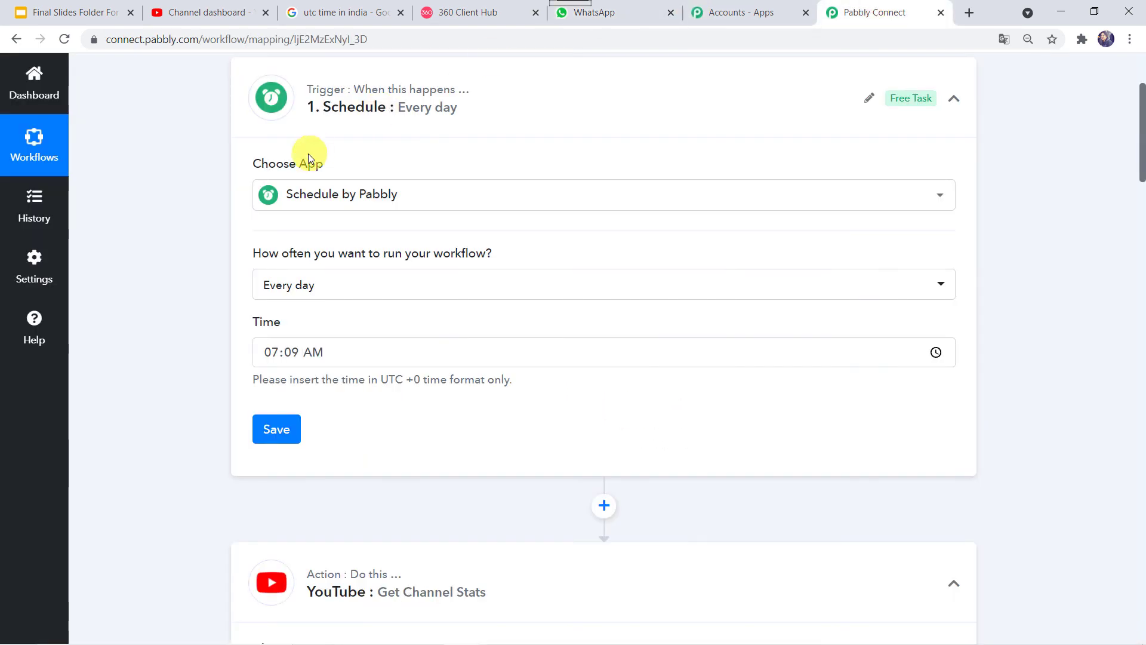
Step: Collapse the Schedule, YouTube Get Channel Stats and WhatsApp by 360Dialog step panels
click(597, 88)
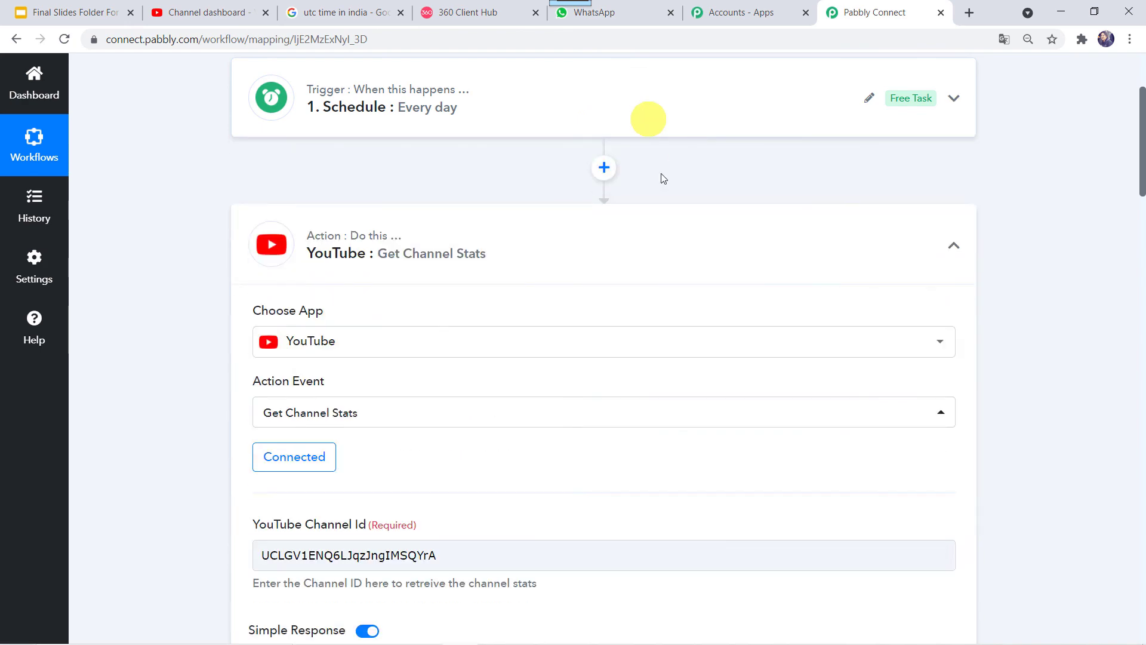
click(635, 223)
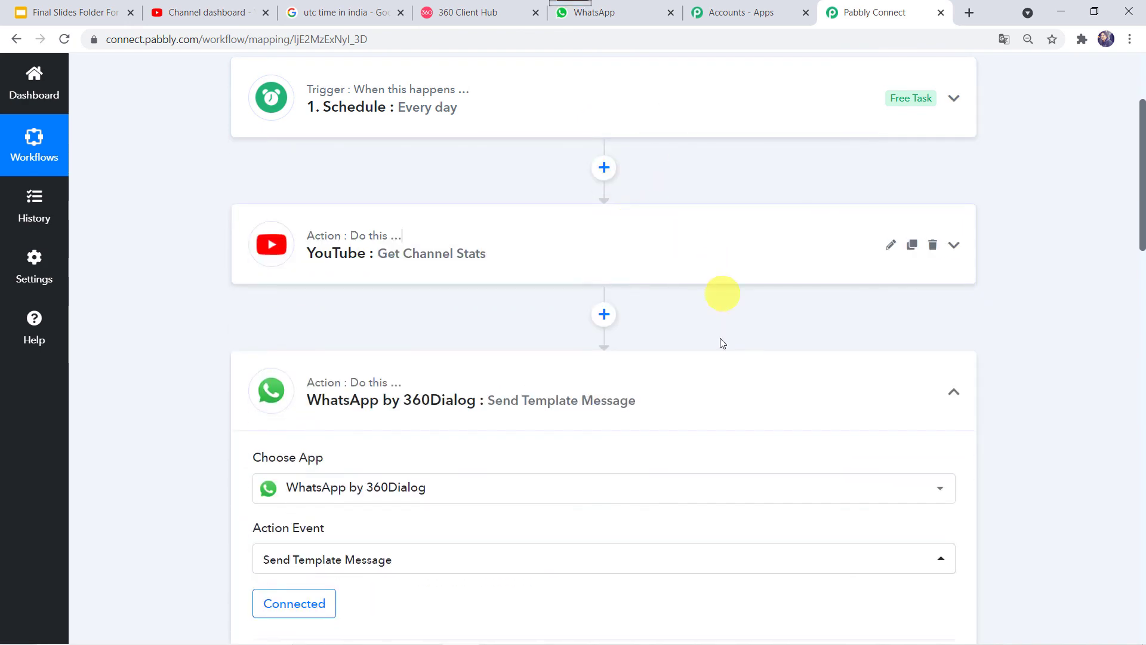
click(664, 396)
scroll(197, 425, up, 3)
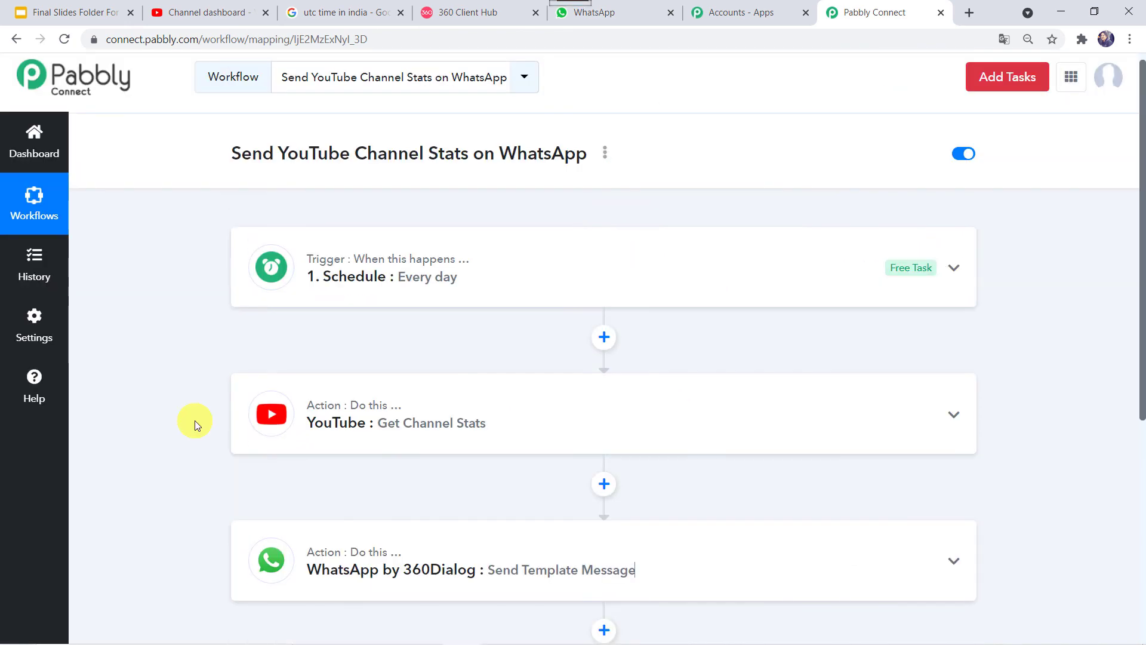